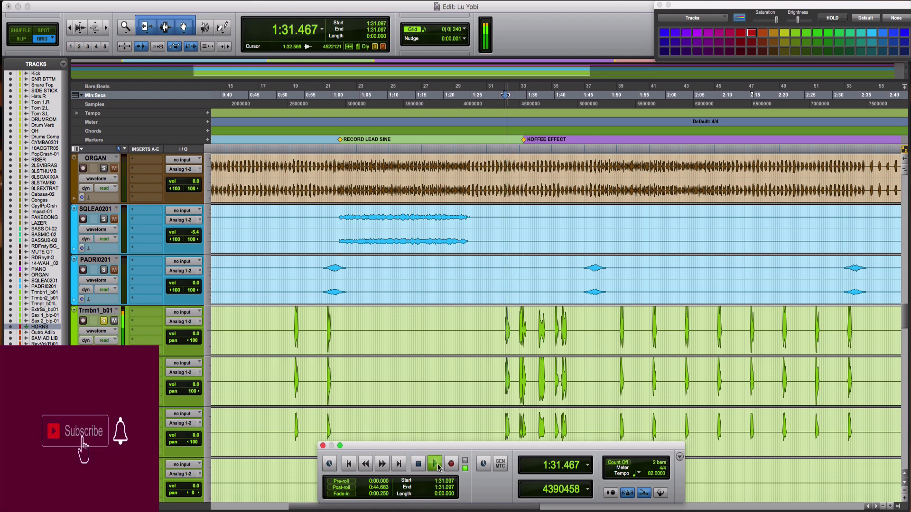
Step: Audition the soloed horn tracks from 1:31.097
scroll(434, 318, "down", 2)
key("space")
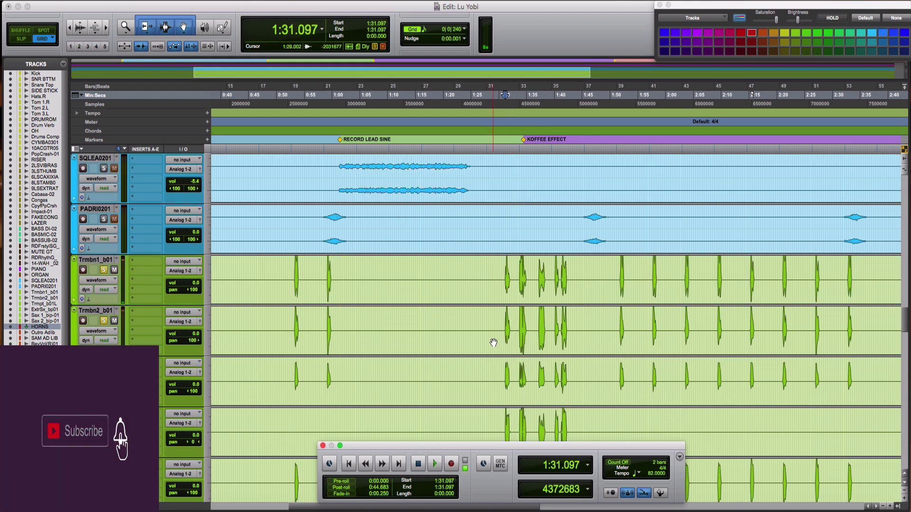
key("space")
scroll(507, 322, "down", 2)
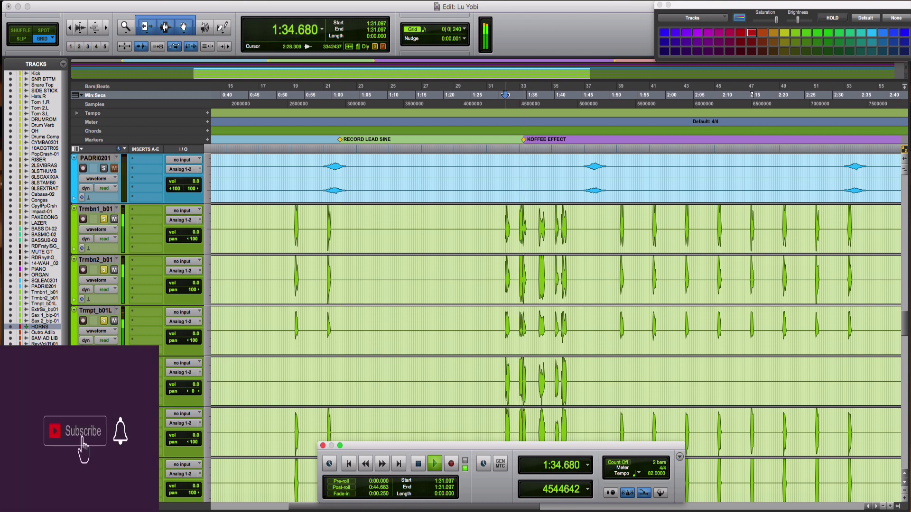
key("space")
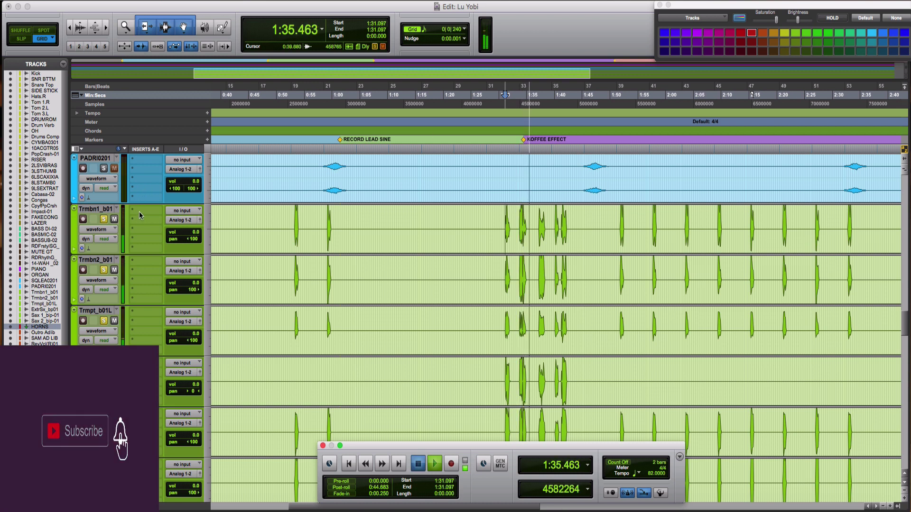
key("space")
Step: Insert the EQ3 7-Band plug-in on the first trombone track and restart playback
left_click(140, 215)
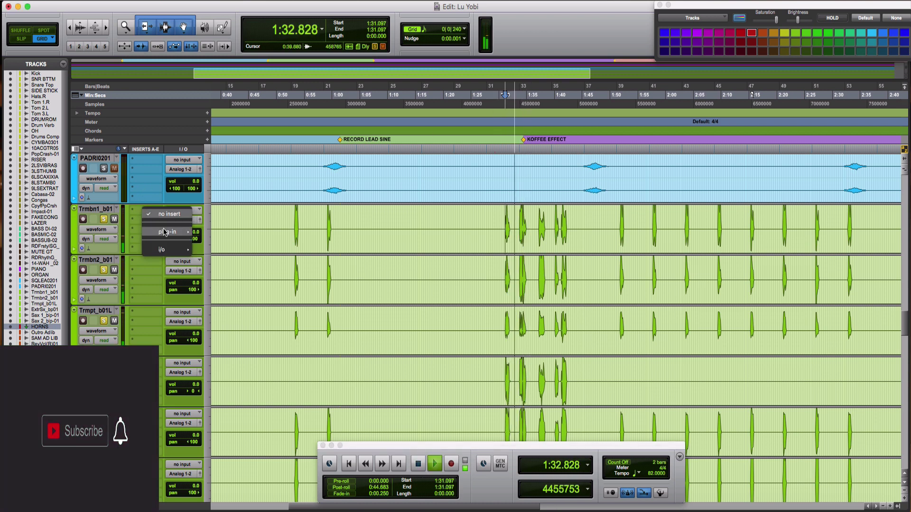
mouse_move(167, 232)
mouse_move(213, 234)
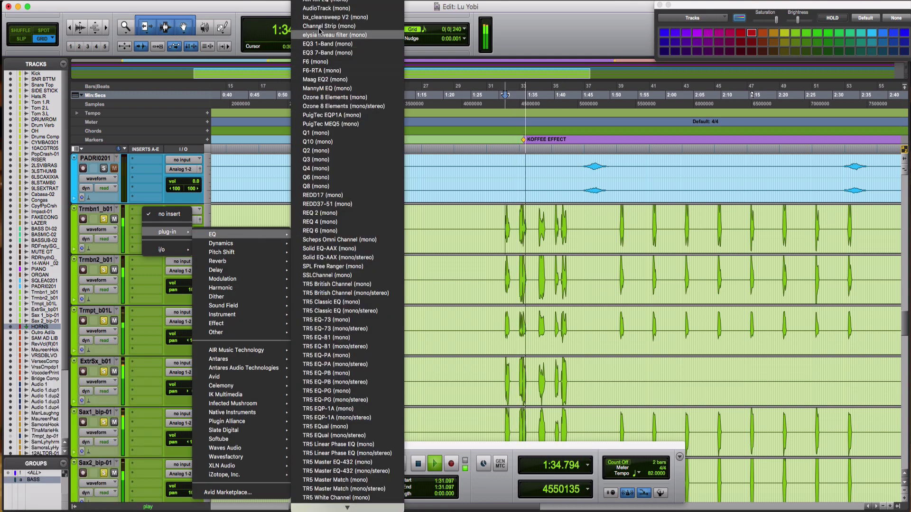
left_click(542, 233)
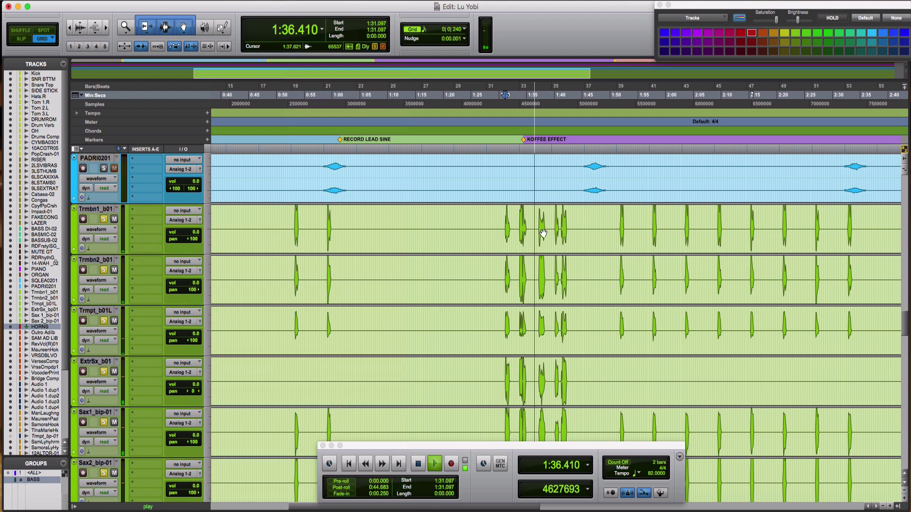
key("space")
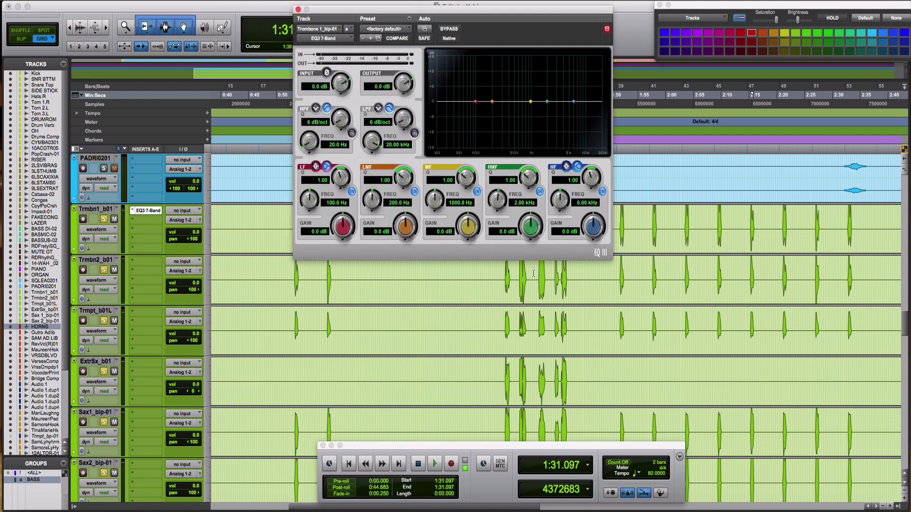
key("space")
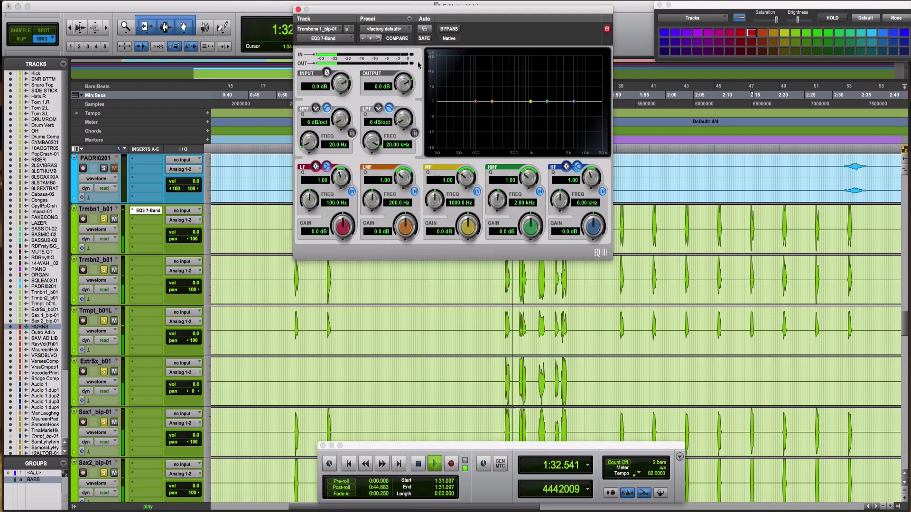
Step: Unsolo the first trombone and group the six trombone, trumpet and sax tracks as HORN SEC, with Edit and Mix linking
left_click(104, 219)
key("space")
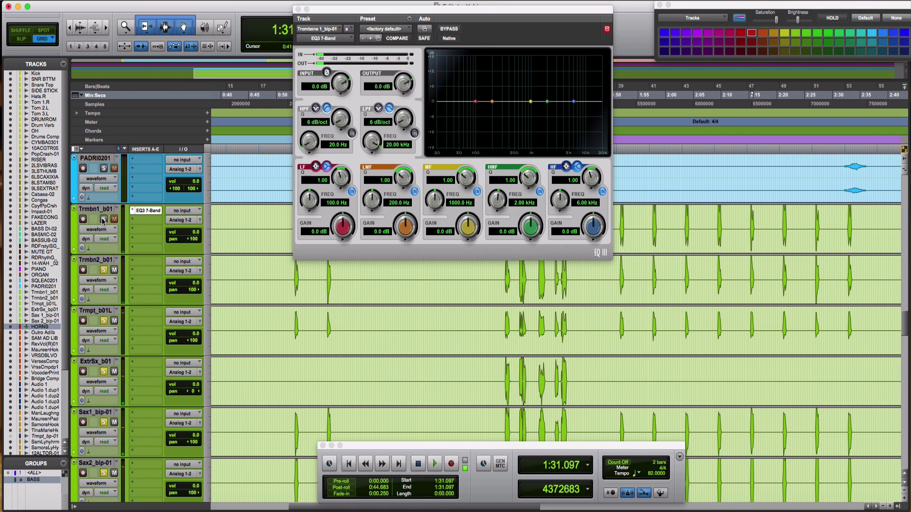
left_click(95, 209)
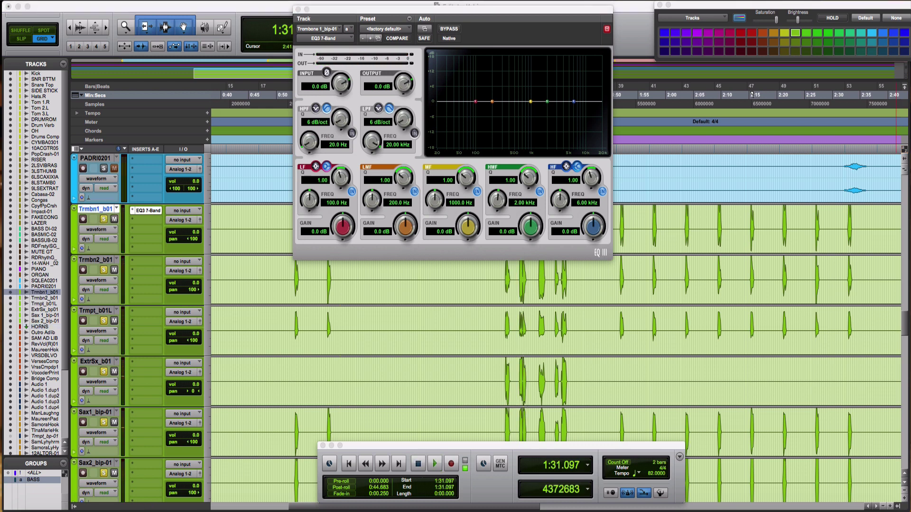
scroll(185, 338, "down", 3)
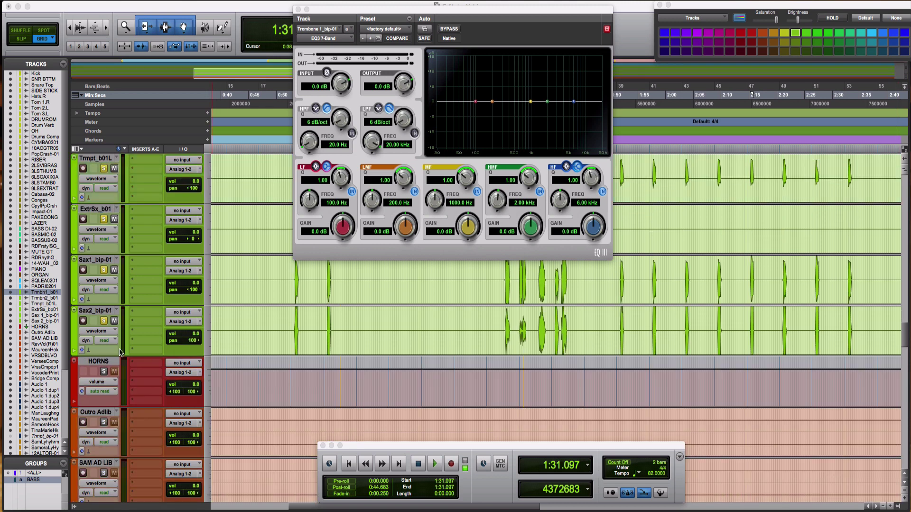
left_click(94, 311, "shift")
key("super+g")
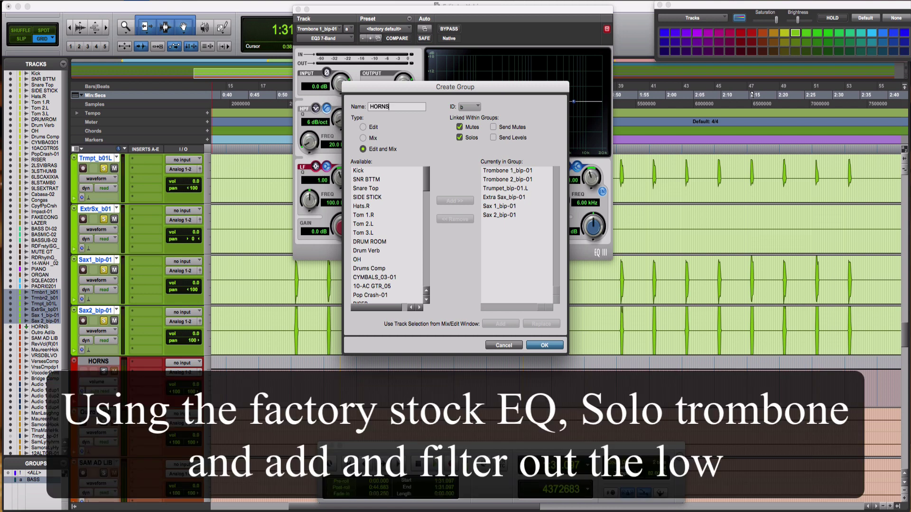
type("HORN SEC")
key("Return")
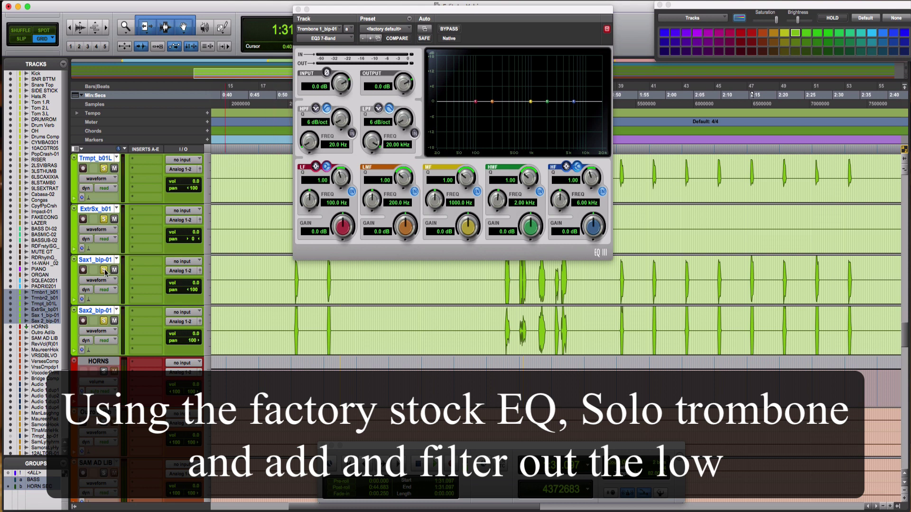
Step: Solo the first trombone track on its own for playback
scroll(294, 306, "up", 5)
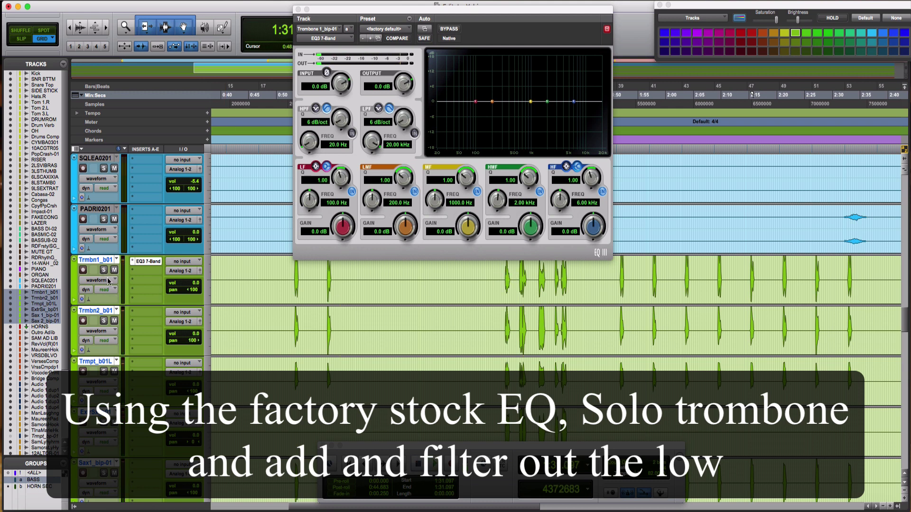
left_click(104, 270)
key("super+bracketright")
key("super+bracketright")
key("super+bracketright")
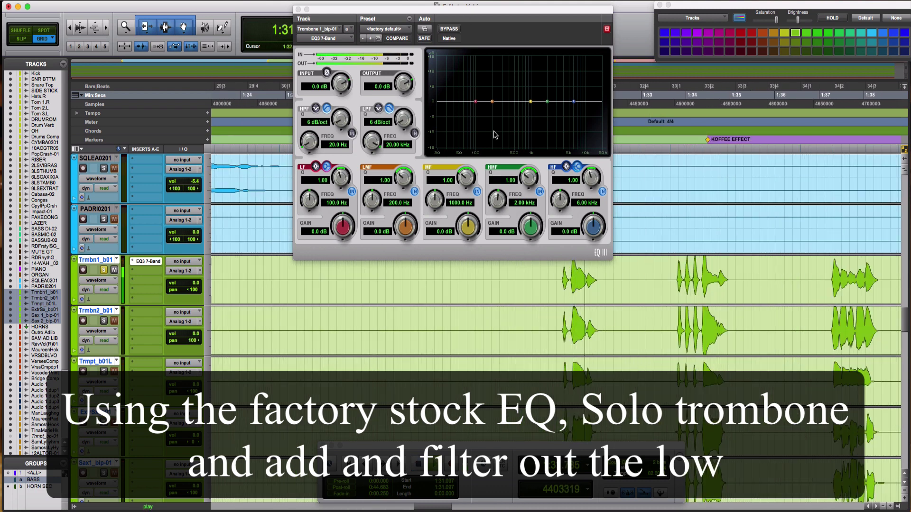
Step: Enable the first trombone EQ's high-pass filter at 12 dB/oct and about 140.2 Hz
left_click(352, 133)
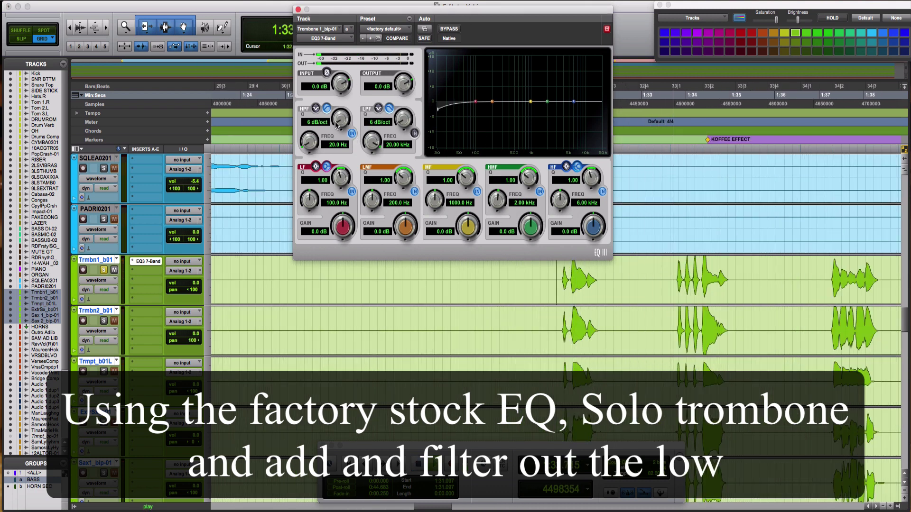
left_click_drag(309, 141, 316, 88)
key("space")
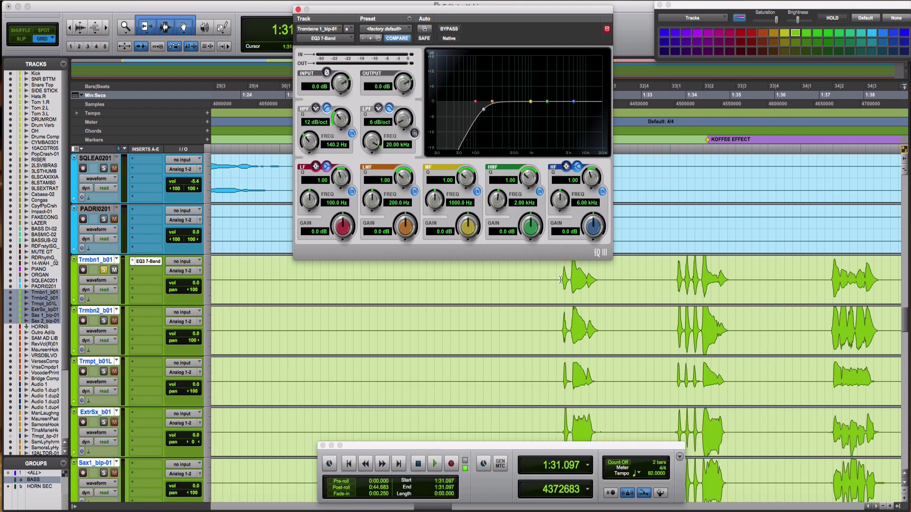
Step: Audition the first trombone from 1:31.097 to 1:42.256 and raise the high-pass filter frequency to about 177.5 Hz
left_click_drag(557, 279, 754, 287)
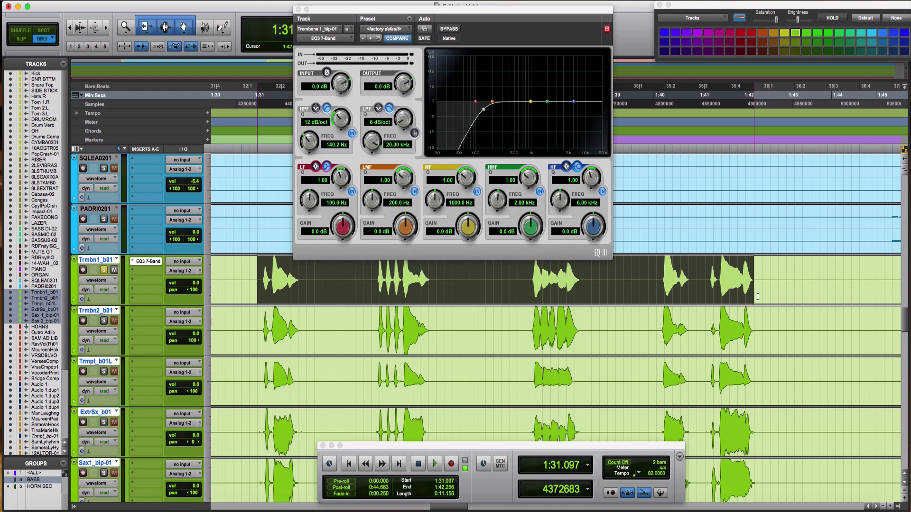
key("space")
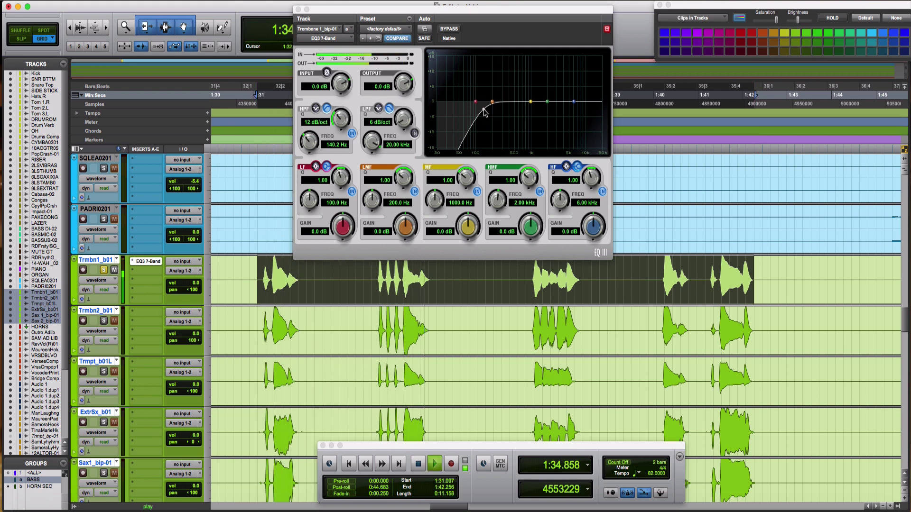
key("space")
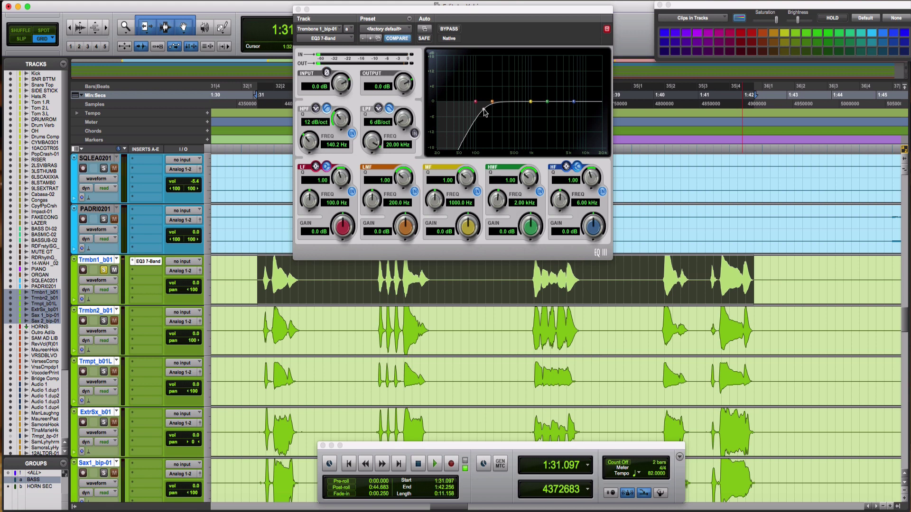
key("space")
left_click_drag(484, 113, 490, 110)
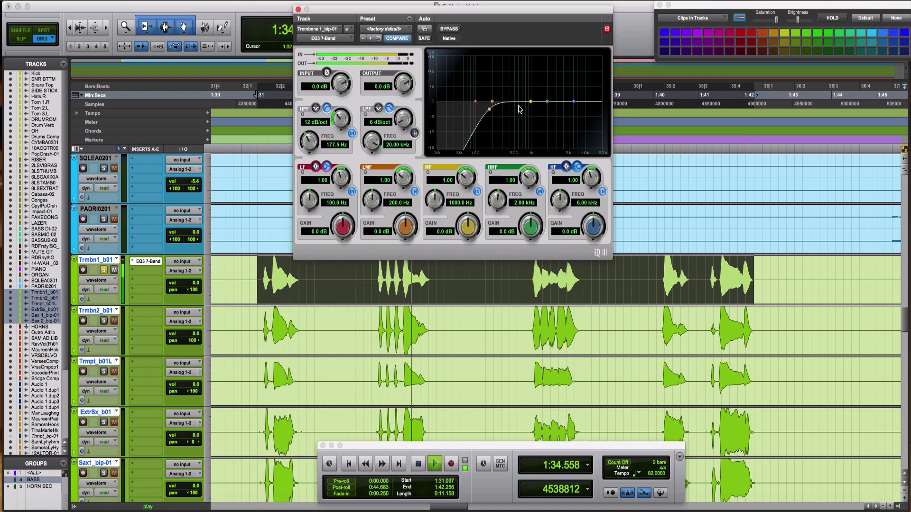
key("space")
key("space")
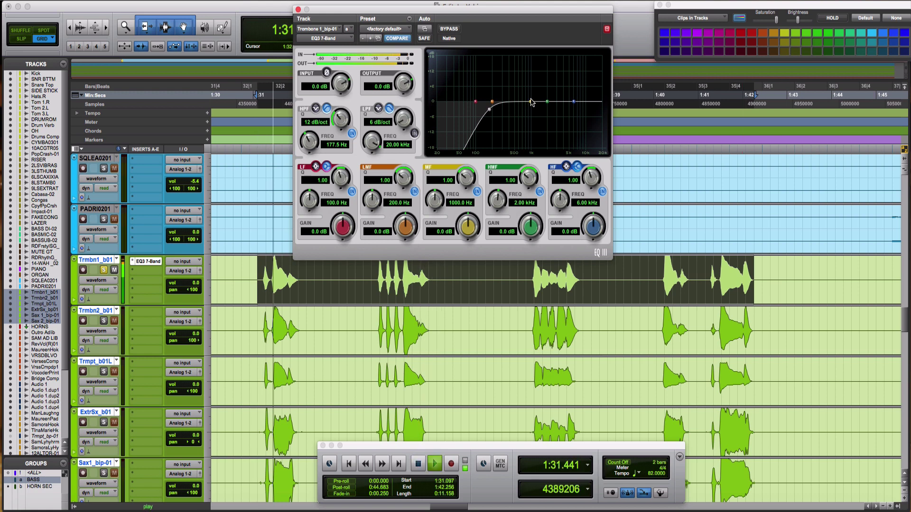
Step: Boost the MF band to 18 dB with Q 9.12 and sweep its frequency while looping the trombone phrase from 1:37.134 to 1:38.414
left_click_drag(532, 104, 508, 30)
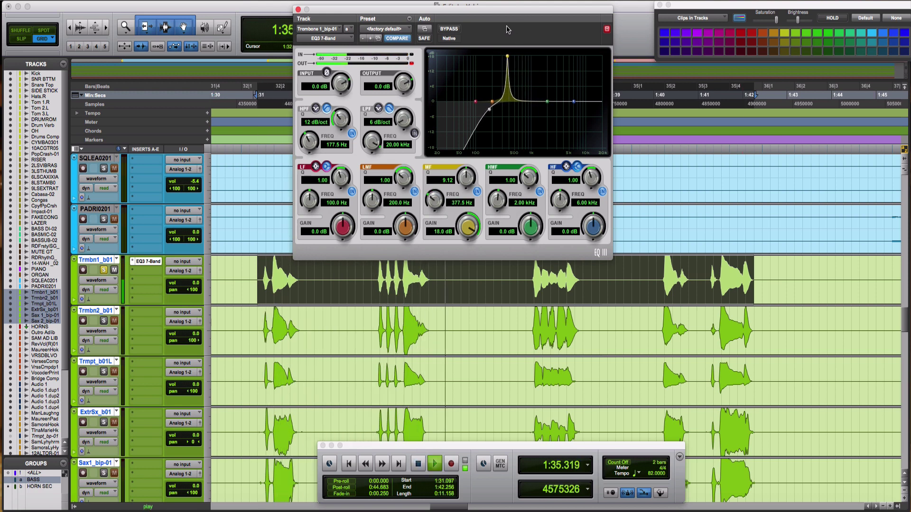
key("space")
left_click(528, 276)
left_click_drag(528, 276, 575, 270)
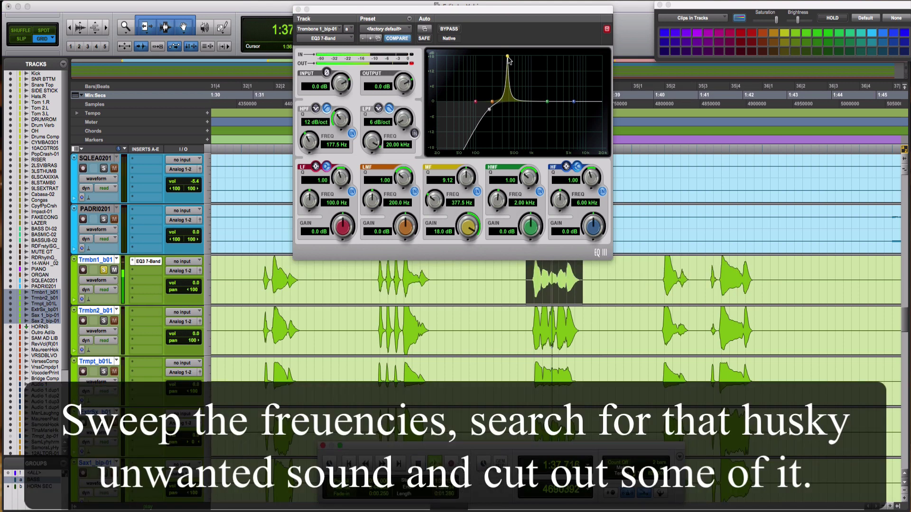
left_click_drag(507, 57, 501, 23)
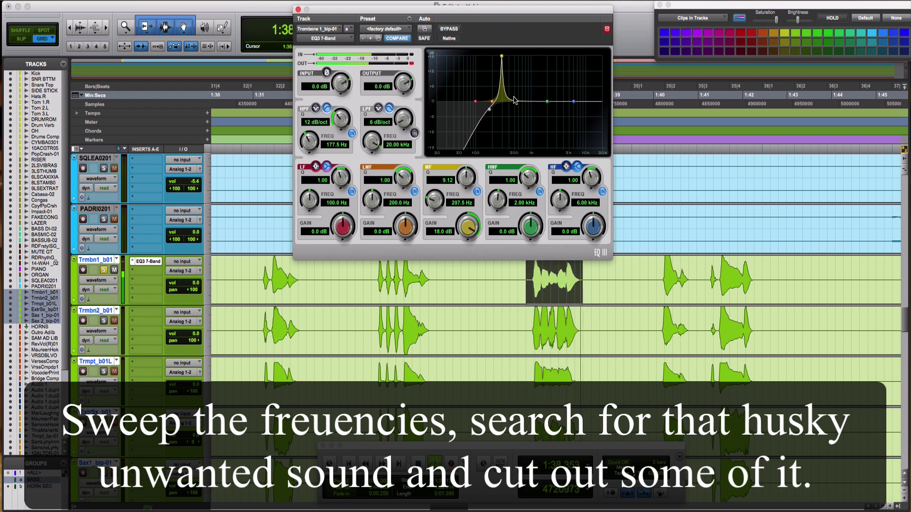
left_click_drag(552, 57, 554, 57)
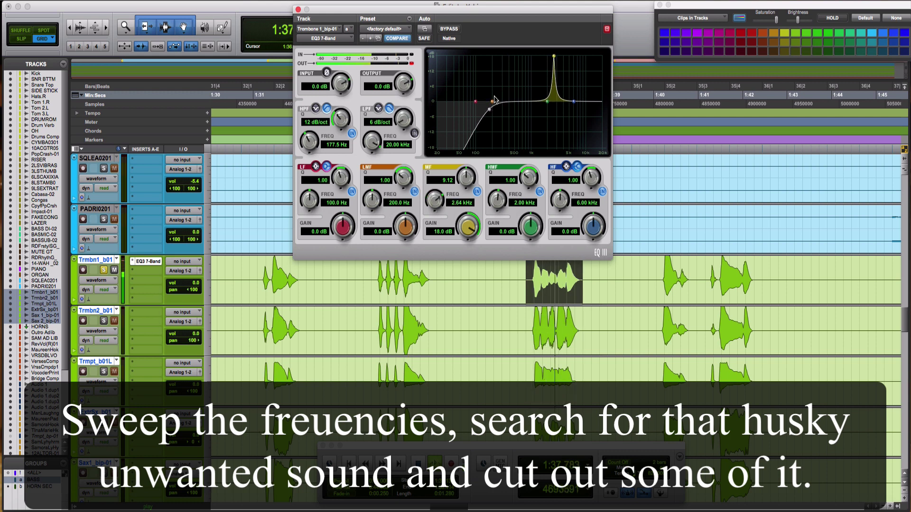
Step: Bypass the MF band, sweep a boosted LMF band, and set LMF to -2.2 dB at 550.4 Hz with Q 4.07
left_click_drag(495, 99, 427, 80)
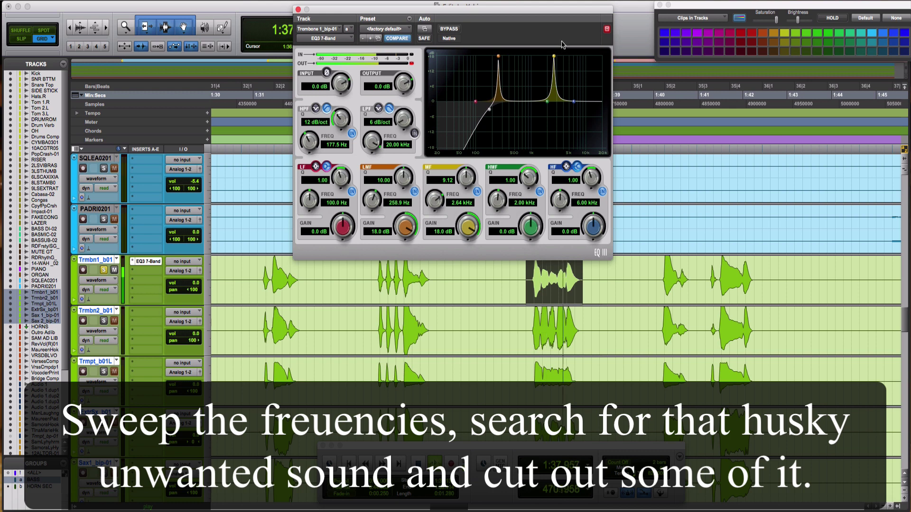
left_click(477, 192)
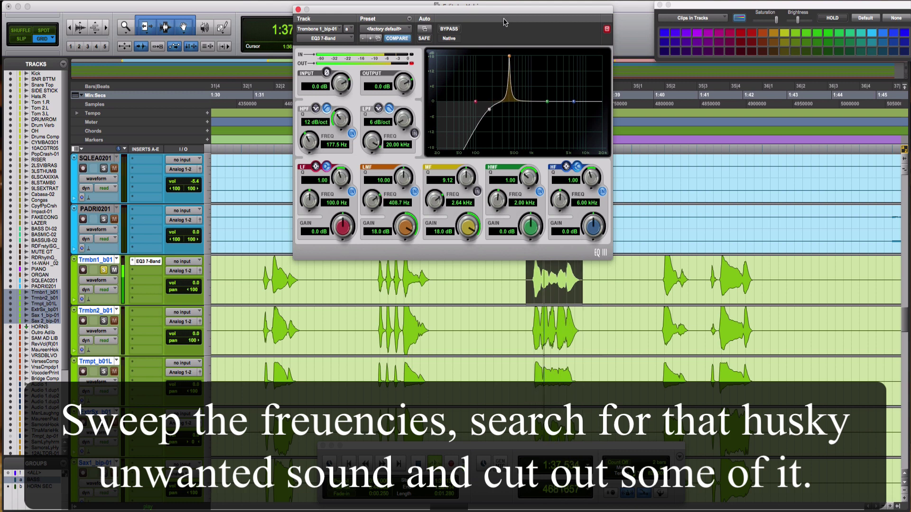
left_click_drag(505, 22, 516, 108)
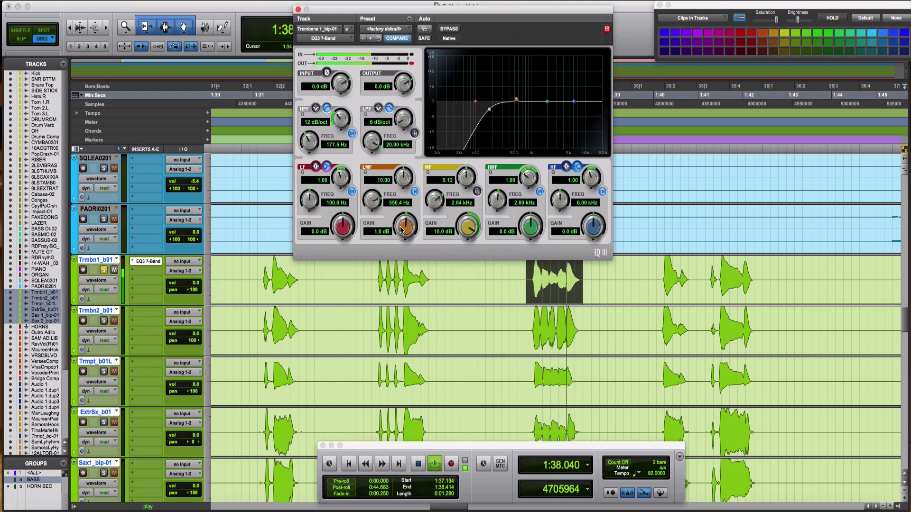
left_click_drag(409, 185, 408, 229)
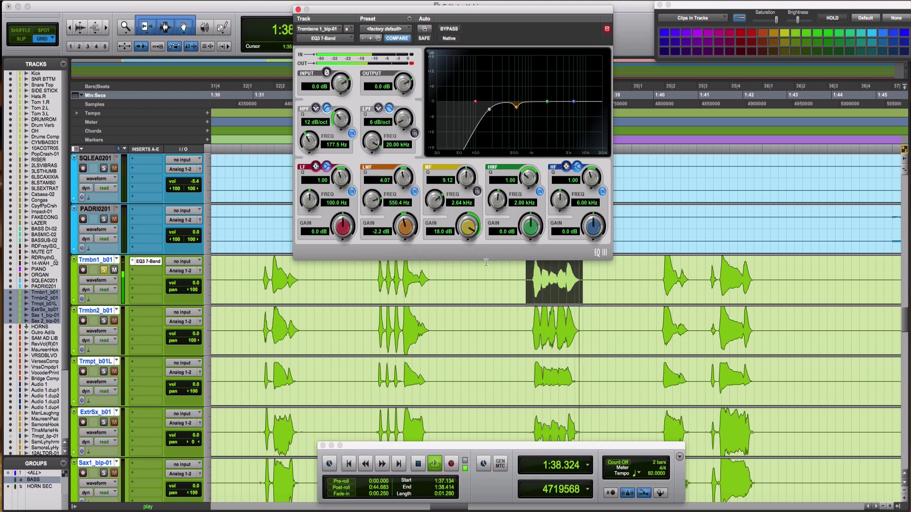
Step: Audition the first trombone's second phrase in a loop from 1:33.658 to 1:35.121
key("space")
left_click_drag(371, 272, 435, 271)
key("space")
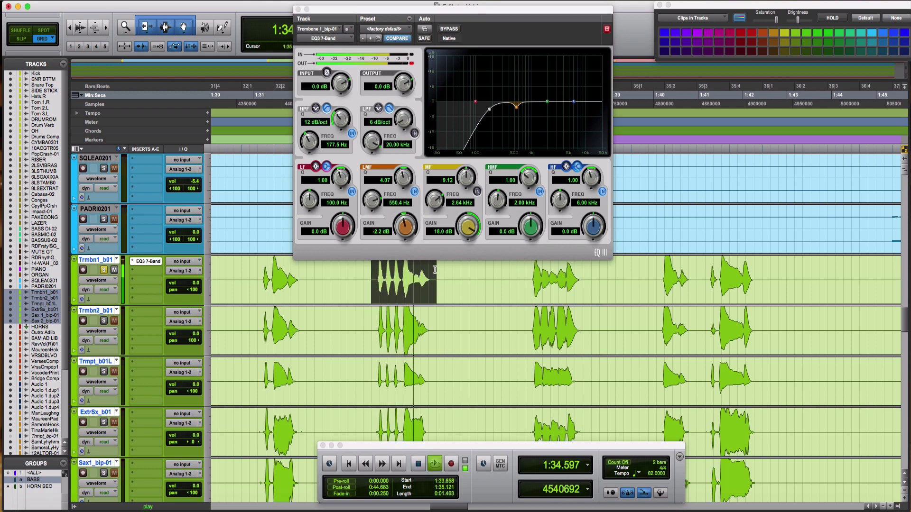
key("space")
key("space")
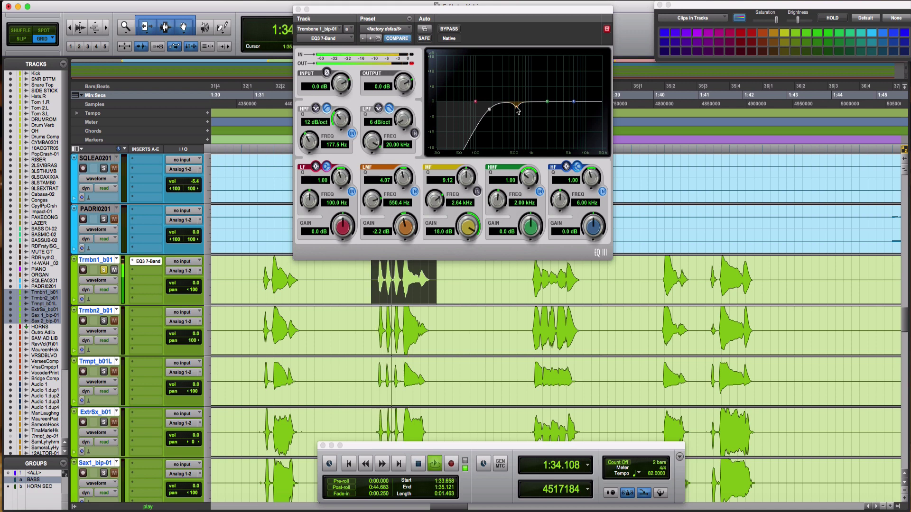
Step: Boost and sweep the LMF band again, setting it to -2.7 dB at 632.5 Hz with Q 3.63
left_click_drag(517, 110, 516, 57)
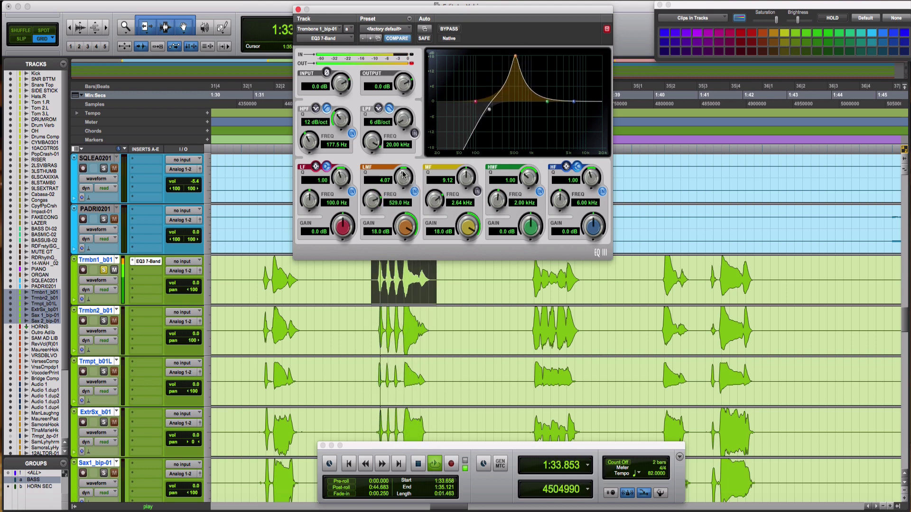
left_click_drag(404, 179, 520, 53)
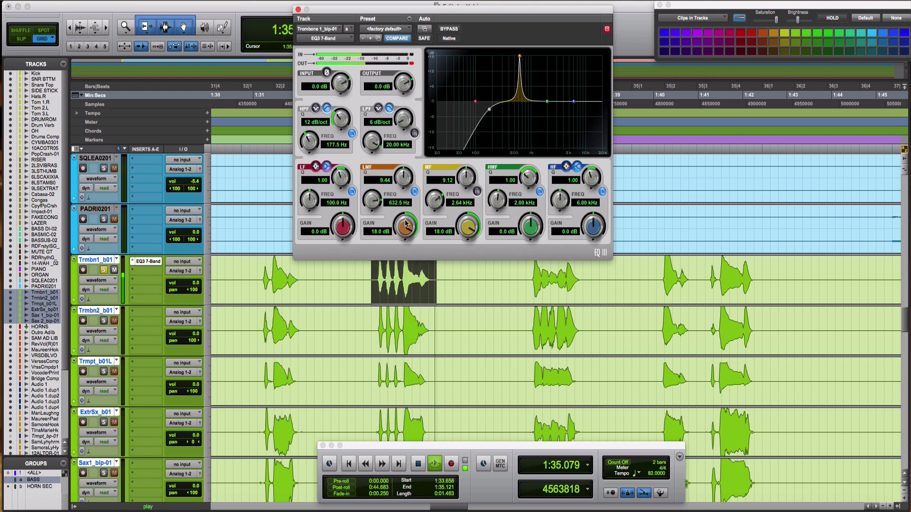
left_click_drag(406, 228, 413, 283)
left_click_drag(405, 181, 409, 212)
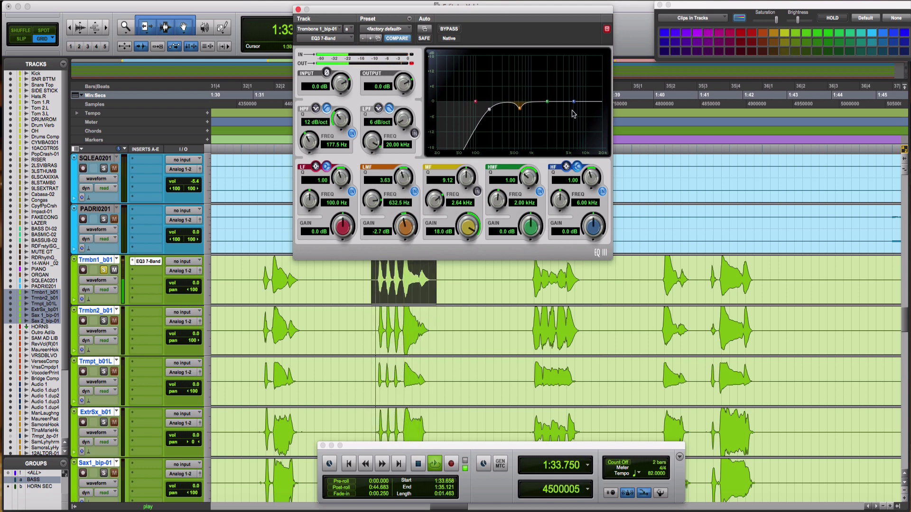
Step: Set the HMF band to 0.3 dB at 2.21 kHz, then enable MF and set it to 4.0 dB at 348.7 Hz with Q 3.63
mouse_move(545, 106)
left_mouse_down()
mouse_move(542, 62)
mouse_move(494, 82)
mouse_move(594, 66)
mouse_move(535, 71)
mouse_move(579, 72)
mouse_move(549, 85)
mouse_move(537, 102)
mouse_move(547, 107)
left_mouse_up()
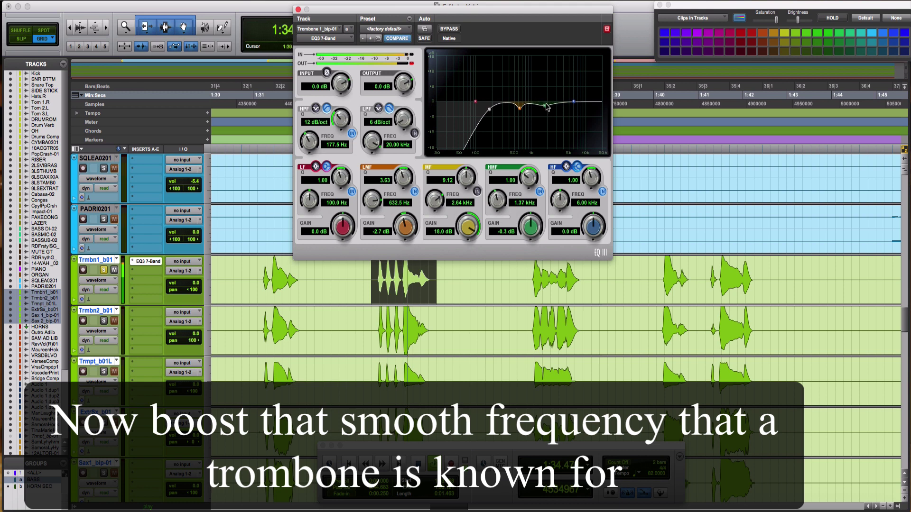
left_click(478, 191)
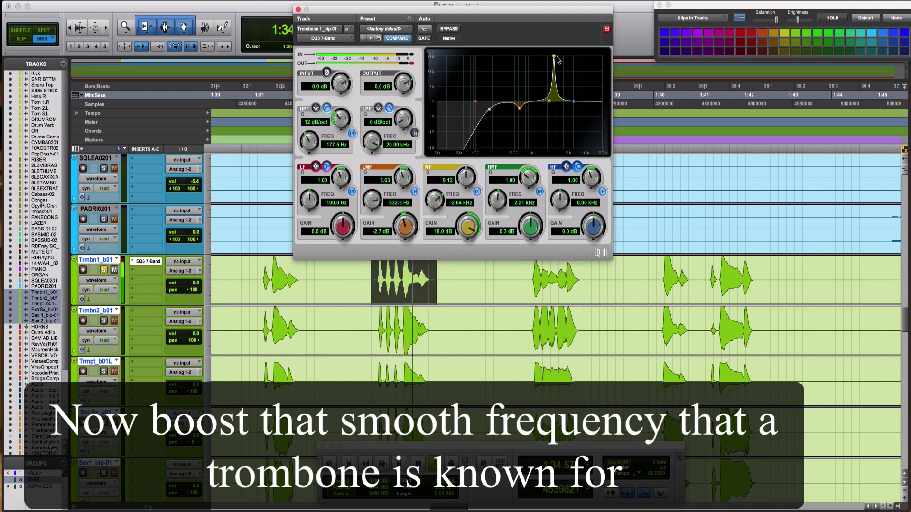
left_click_drag(555, 57, 507, 43)
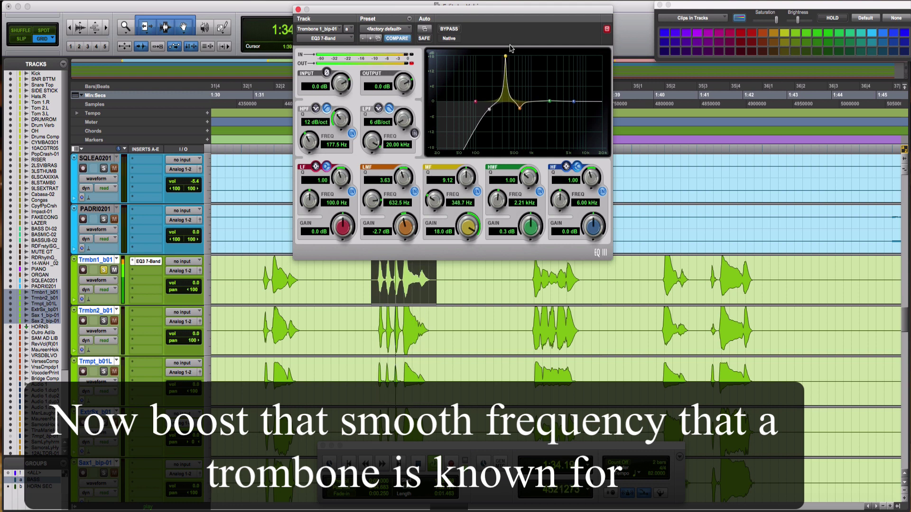
left_click_drag(473, 238, 479, 281)
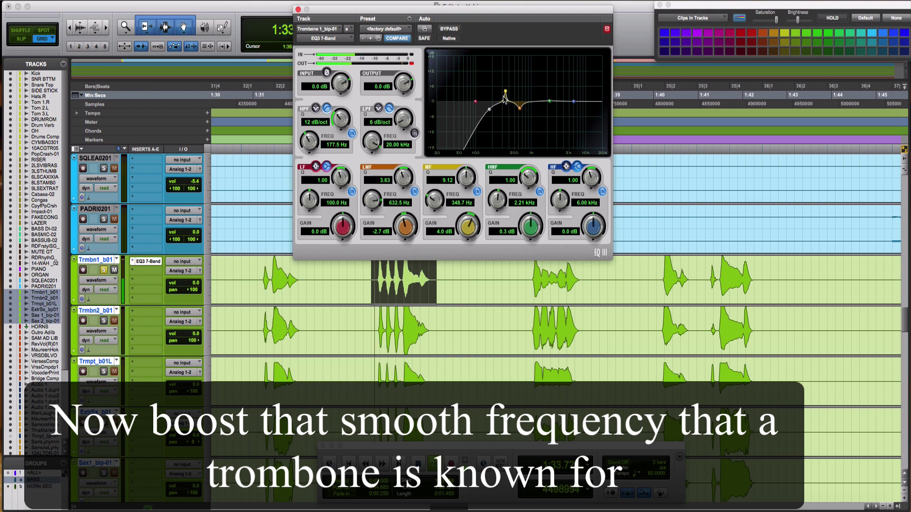
left_click_drag(475, 180, 487, 228)
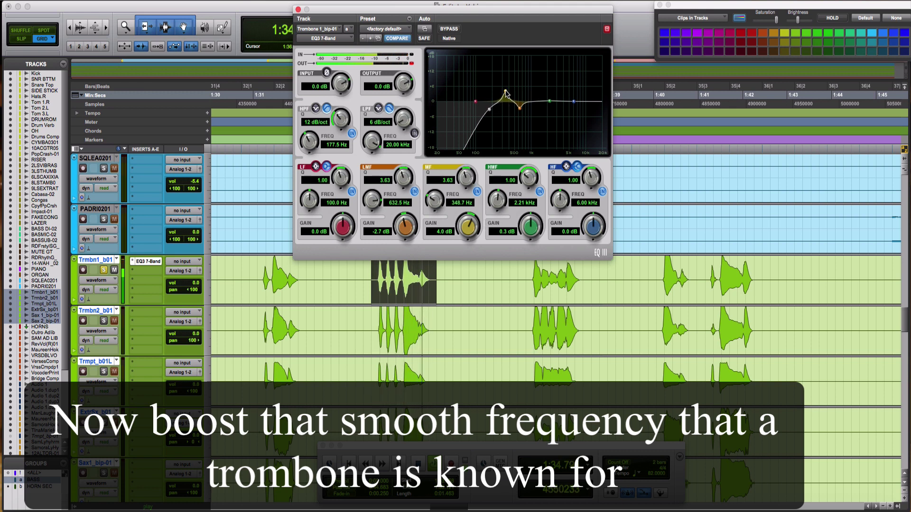
Step: Refine the MF band to 1.9 dB at 377.5 Hz with Q 1.88, and HMF to 0.9 dB at 2.17 kHz
mouse_move(506, 93)
left_mouse_down()
mouse_move(495, 62)
mouse_move(508, 69)
mouse_move(507, 89)
left_mouse_up()
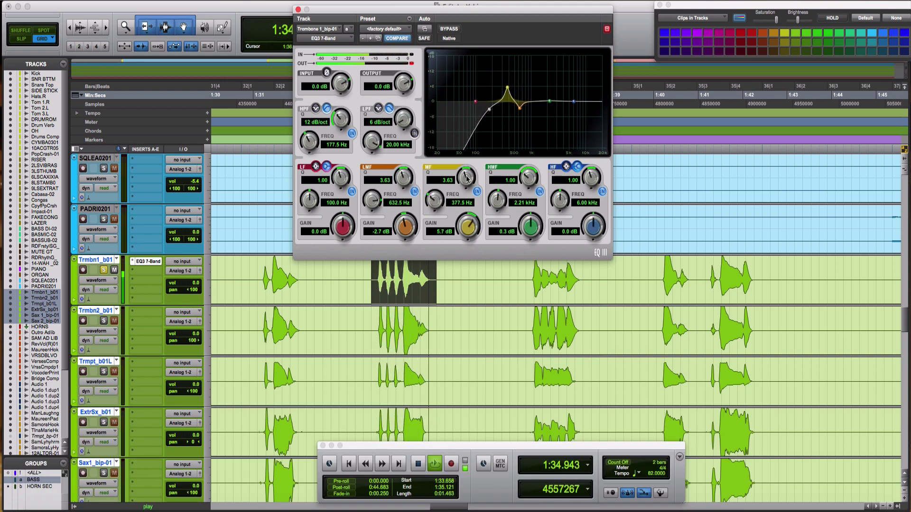
left_click_drag(467, 177, 465, 249)
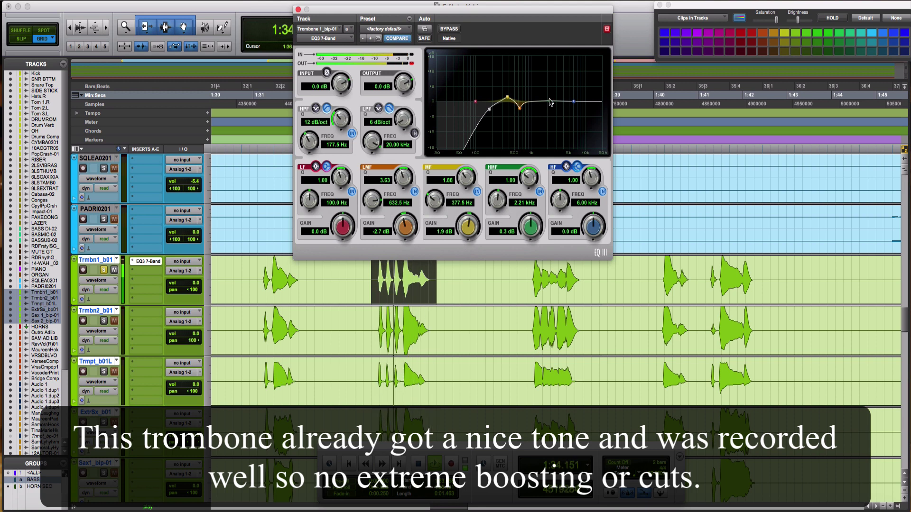
mouse_move(550, 103)
left_mouse_down()
mouse_move(586, 81)
mouse_move(576, 58)
mouse_move(538, 69)
mouse_move(534, 78)
mouse_move(576, 66)
mouse_move(538, 72)
mouse_move(549, 67)
mouse_move(583, 68)
mouse_move(562, 69)
mouse_move(564, 81)
mouse_move(546, 84)
mouse_move(549, 103)
left_mouse_up()
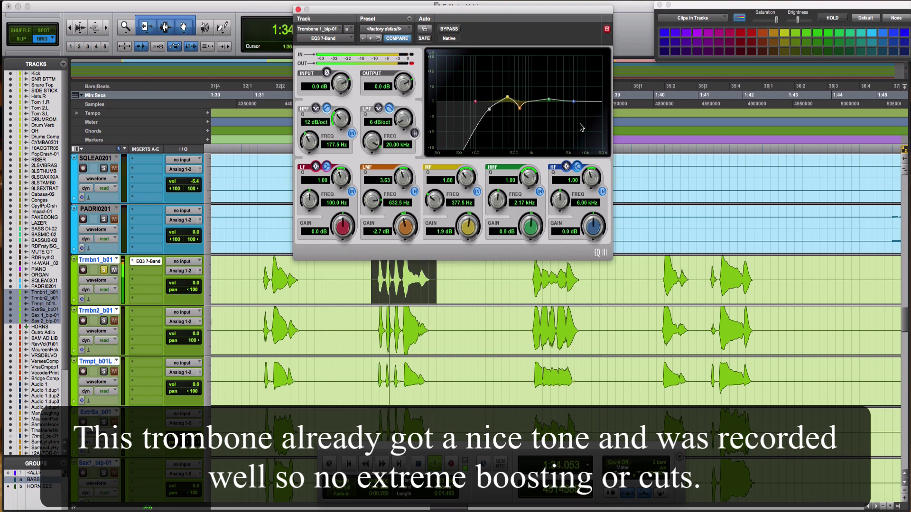
Step: Copy the first trombone's EQ3 7-Band to the second trombone, open the copy, and leave only the second trombone soloed
left_click(102, 323)
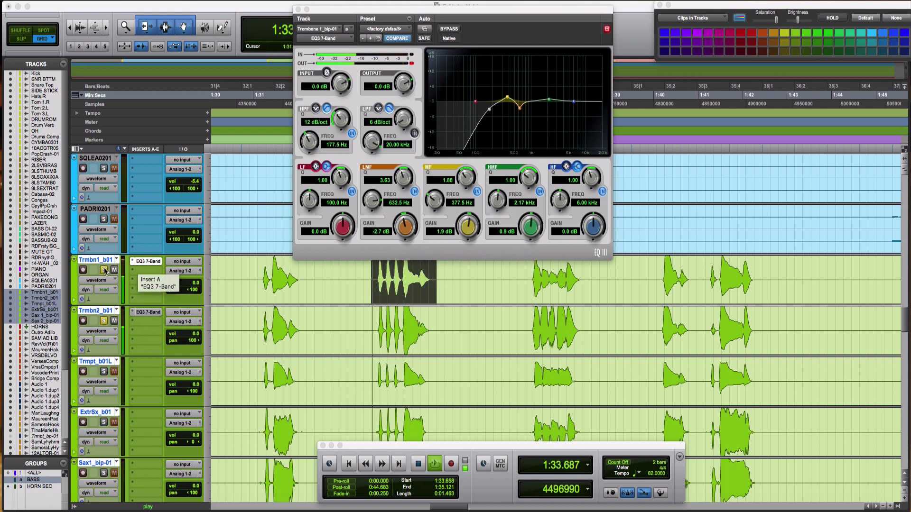
left_click(154, 314)
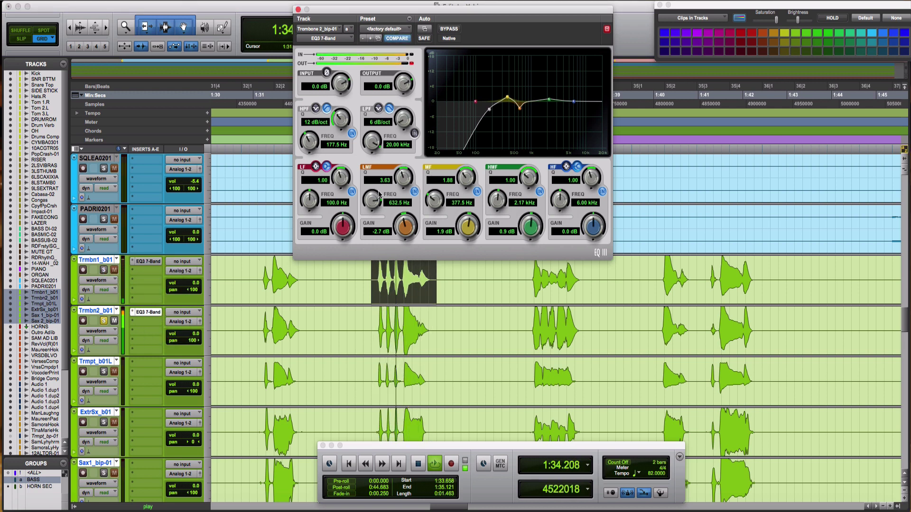
left_click(104, 271)
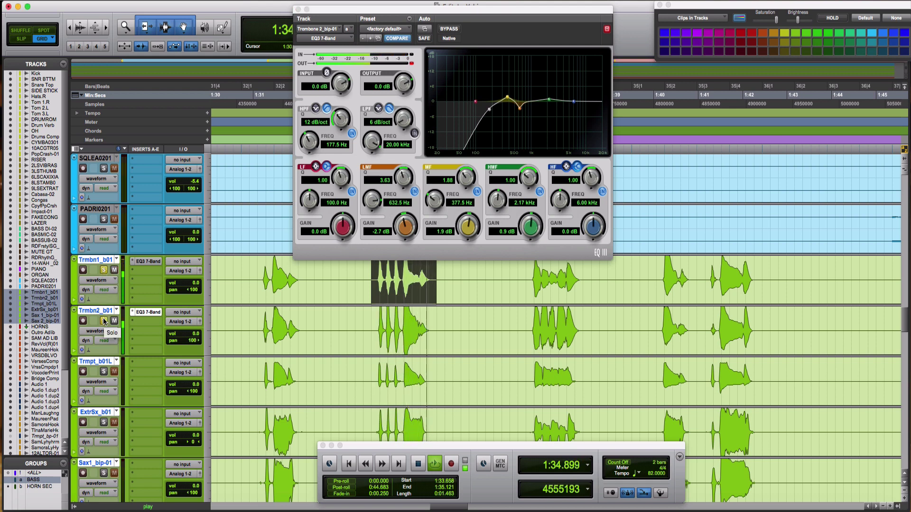
left_click(104, 321)
left_click(103, 270)
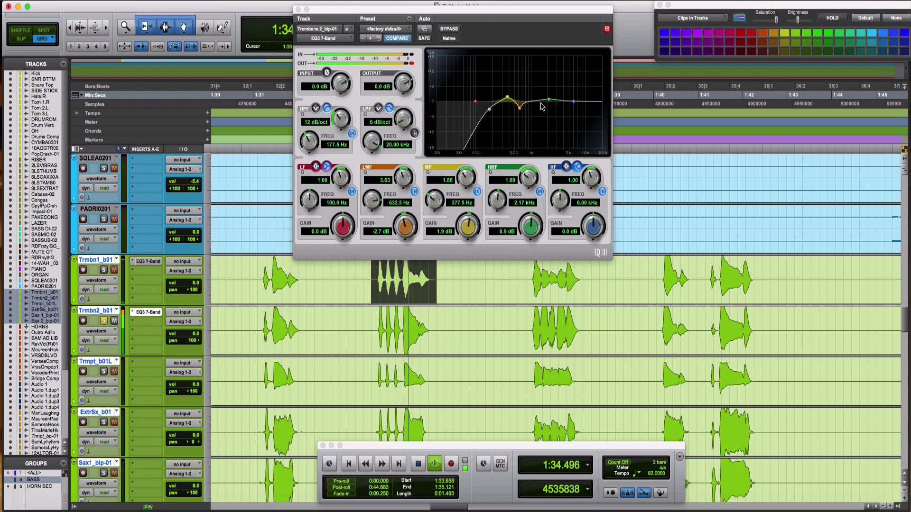
Step: Compare the second trombone's sound with its EQ bypassed and active
left_click(448, 29)
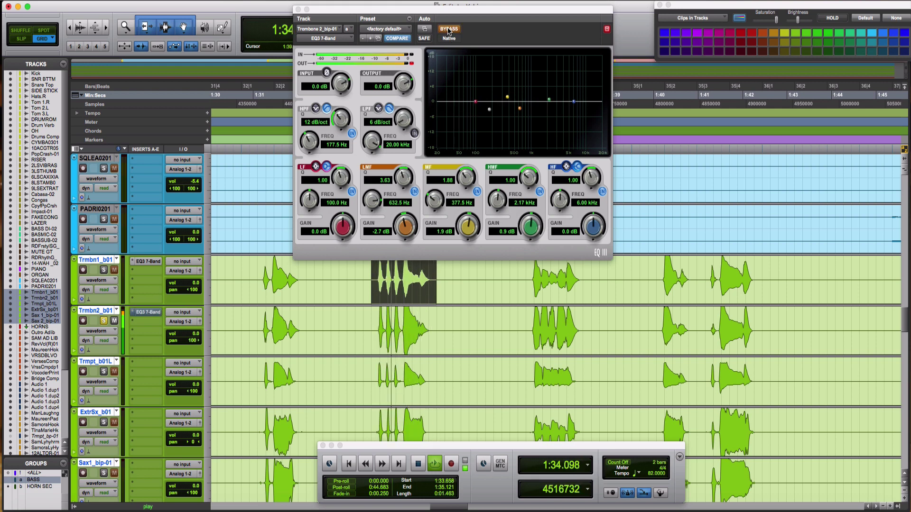
left_click(449, 29)
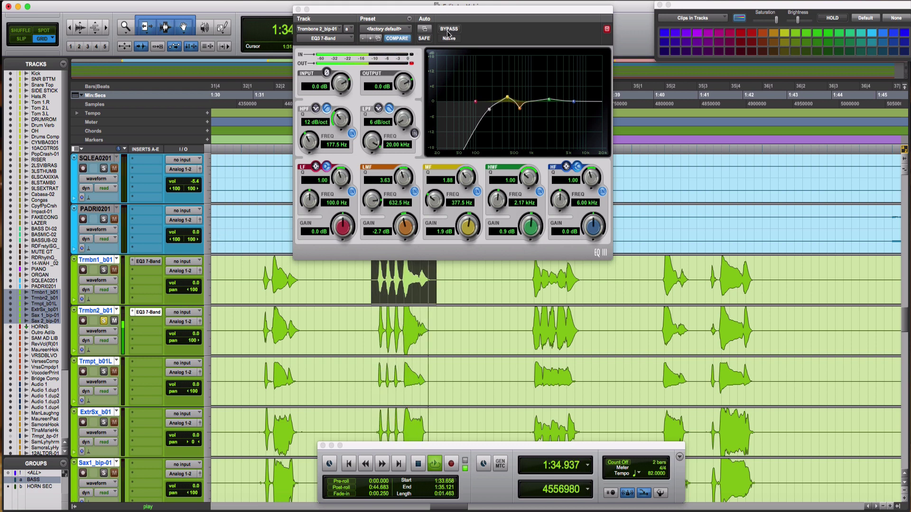
left_click(448, 29)
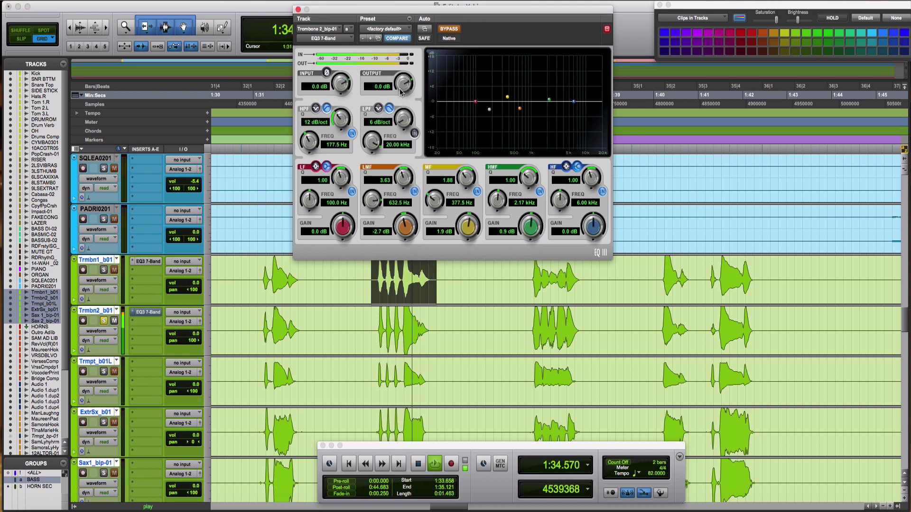
Step: Trim the second trombone's EQ to -1.2 dB input and -0.8 dB output, with the EQ active again
left_click_drag(400, 92, 402, 96)
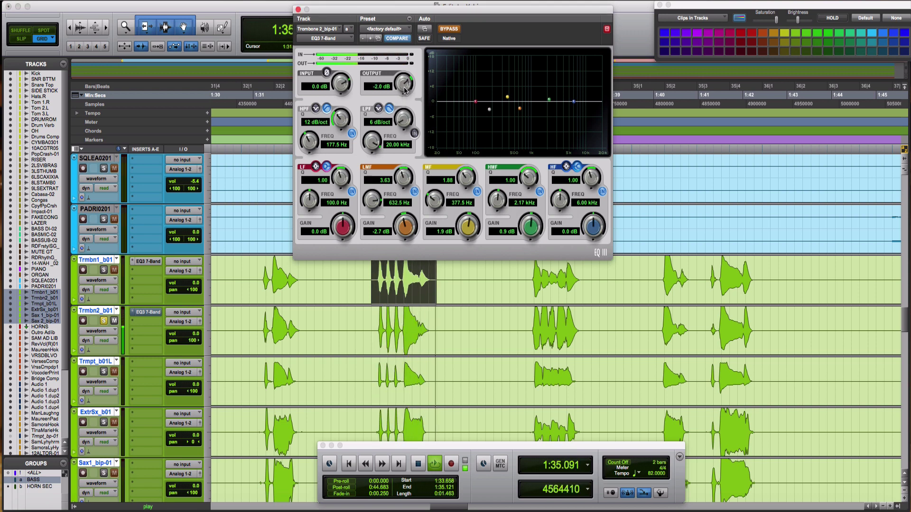
left_click(449, 29)
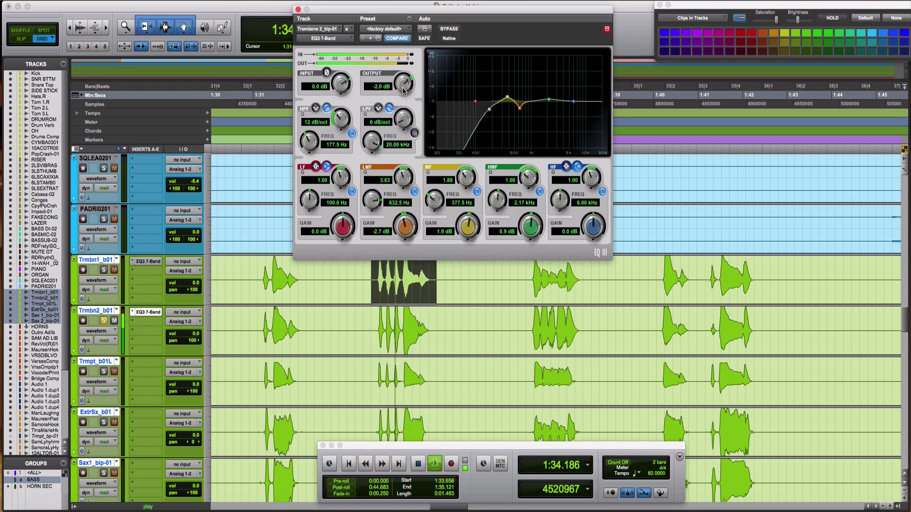
left_click_drag(403, 85, 386, 90)
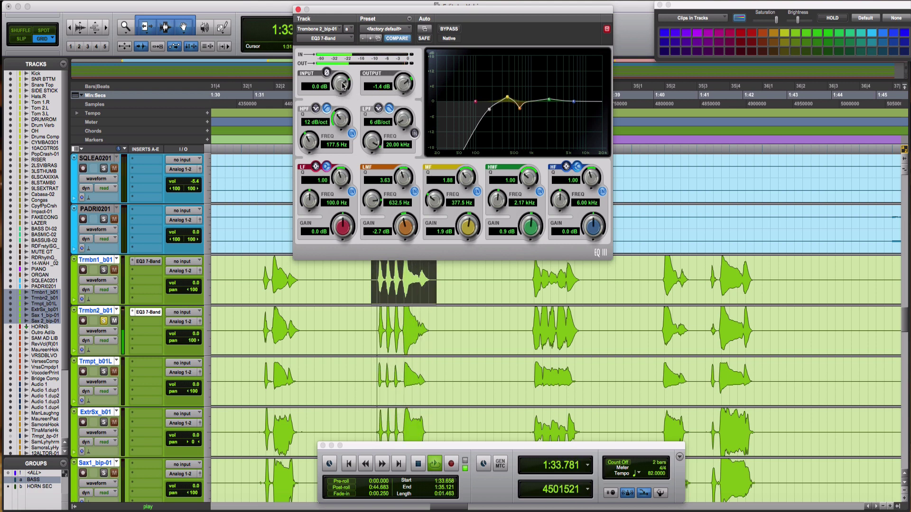
left_click_drag(342, 84, 339, 93)
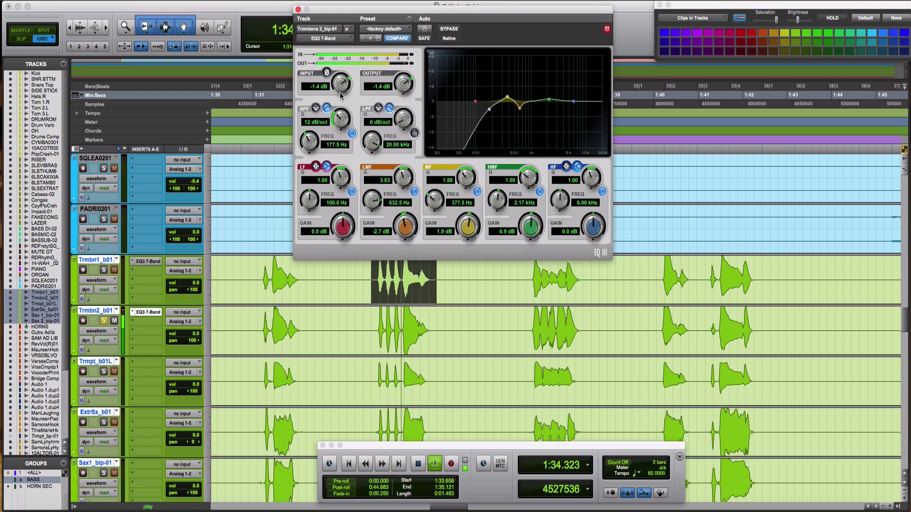
left_click_drag(407, 93, 408, 84)
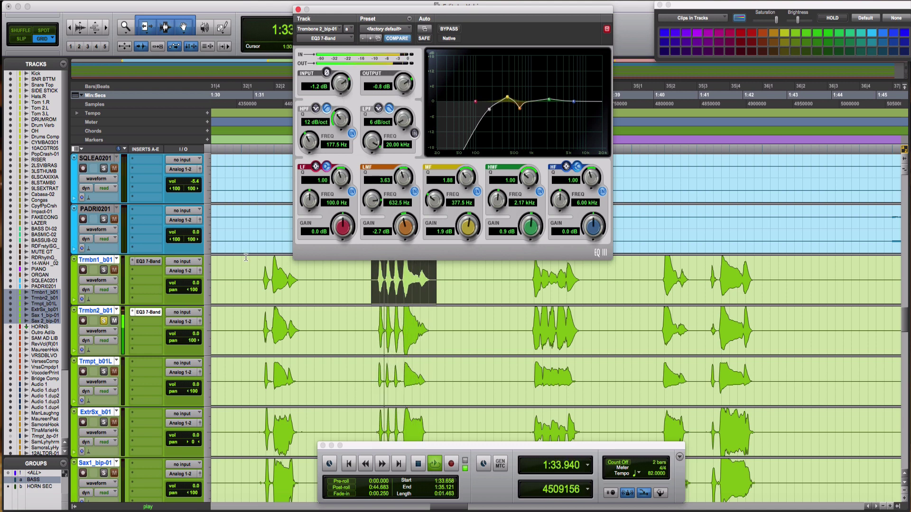
Step: Solo the first trombone alongside the second and compare both with their EQs bypassed and active
left_click(103, 270)
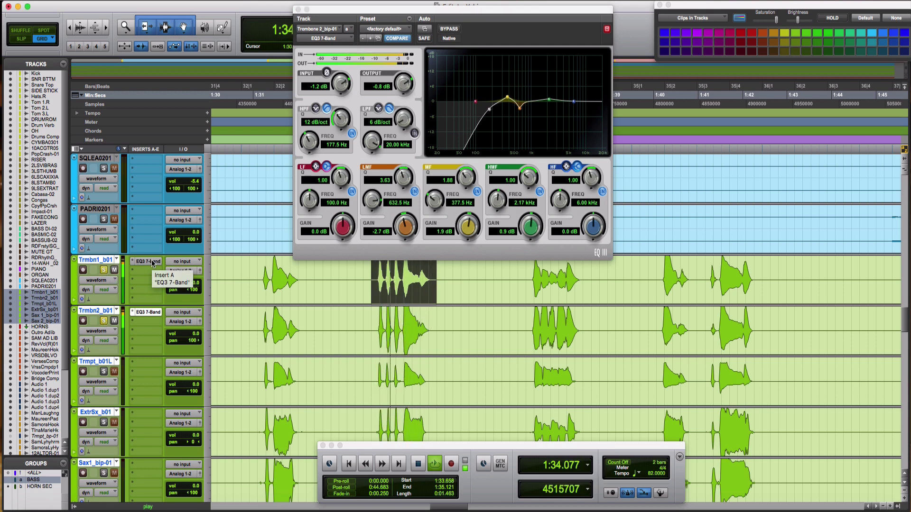
left_click(145, 312, "super")
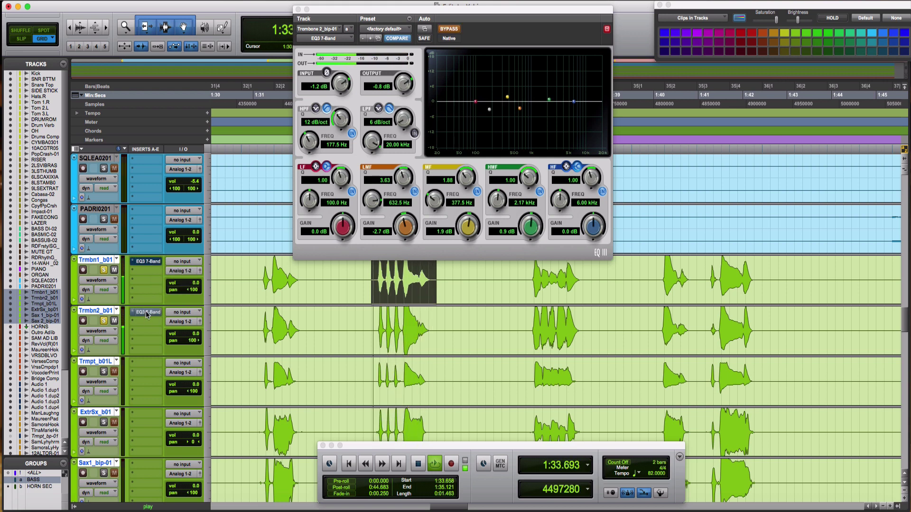
left_click(146, 311, "super")
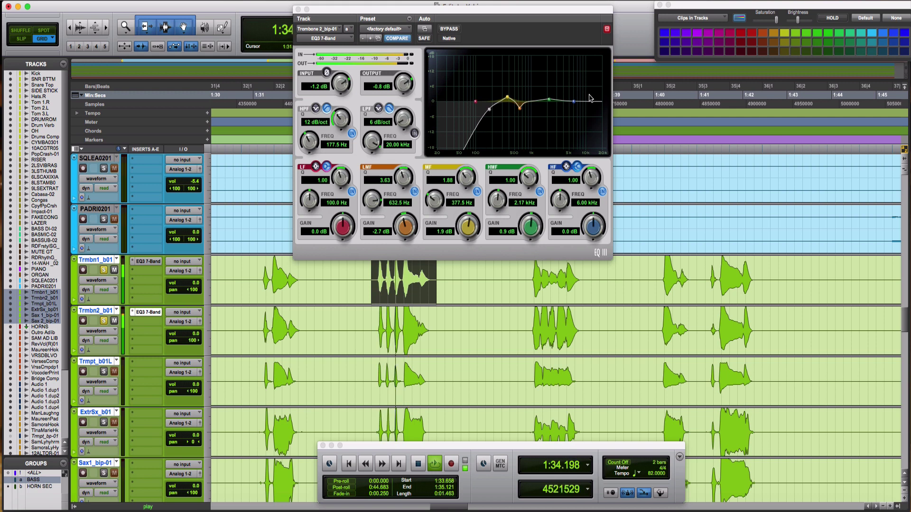
Step: Set the HF band to 0.9 dB at 6.58 kHz in both trombones' EQs
left_click_drag(575, 101, 577, 101)
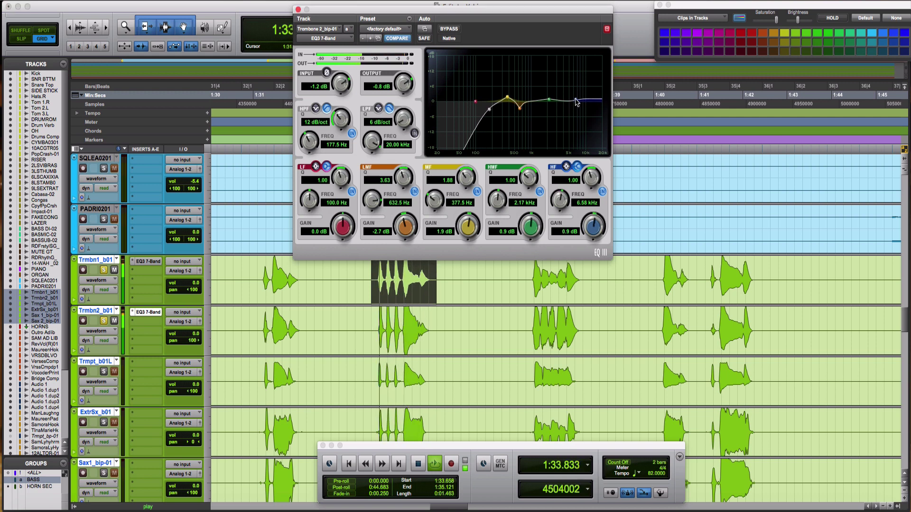
left_click(147, 262)
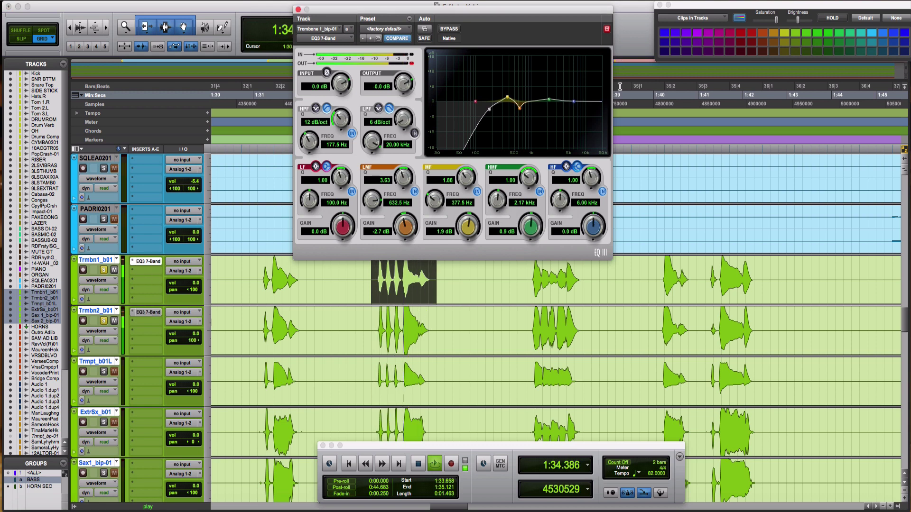
left_click_drag(574, 102, 575, 102)
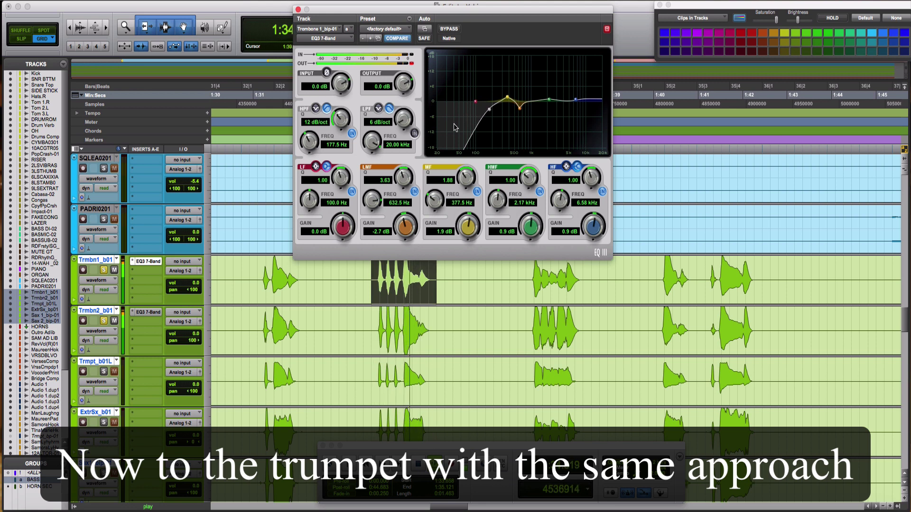
Step: Solo only the trumpet and copy the second trombone's EQ3 7-Band onto it
left_click(105, 271)
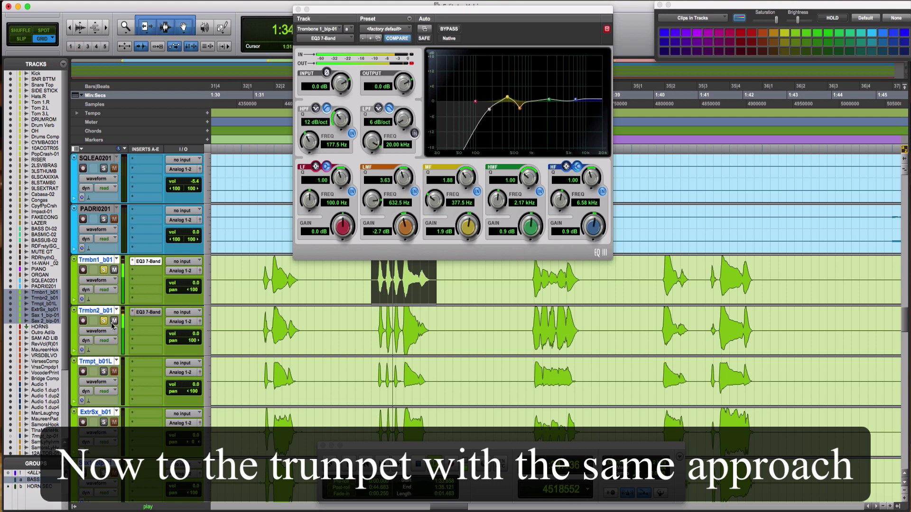
left_click(103, 372)
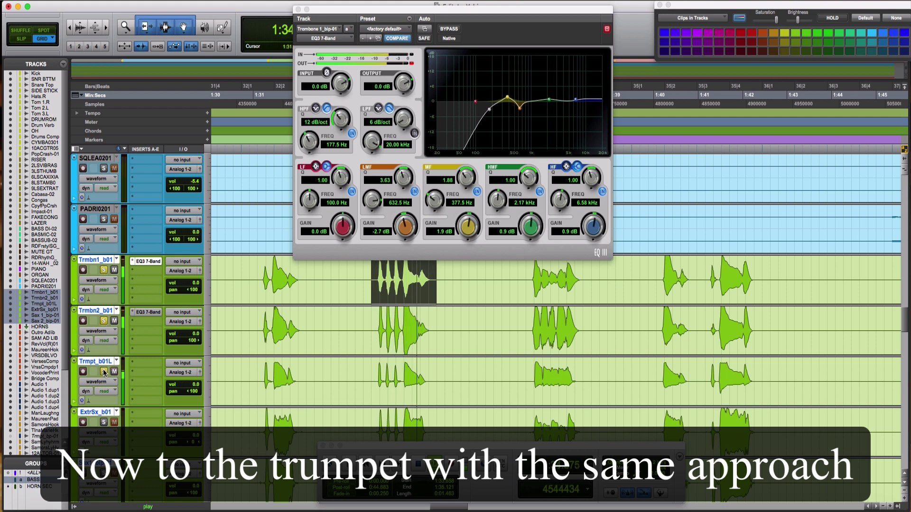
left_click(104, 321)
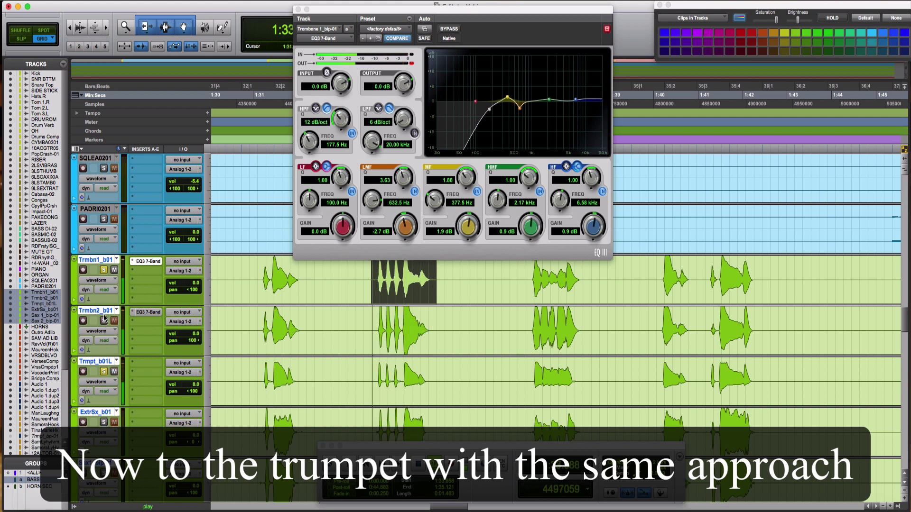
left_click(103, 270)
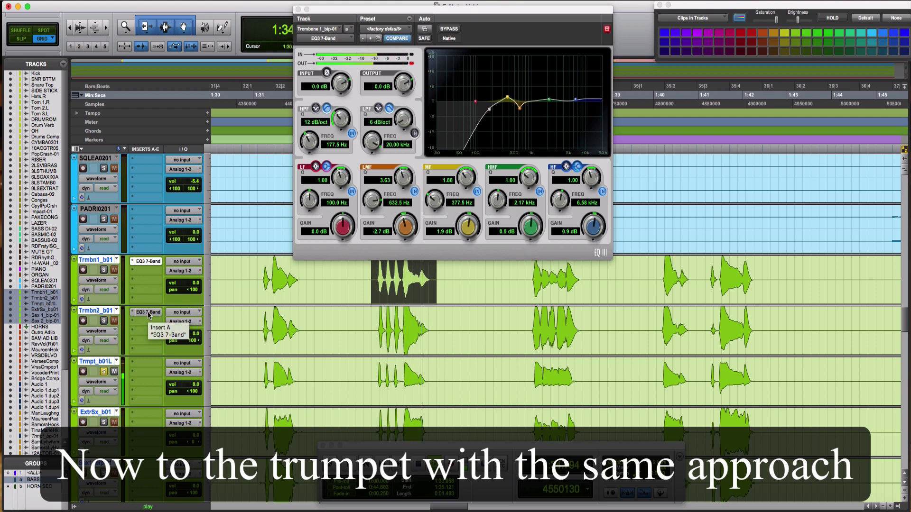
left_click_drag(149, 315, 149, 371)
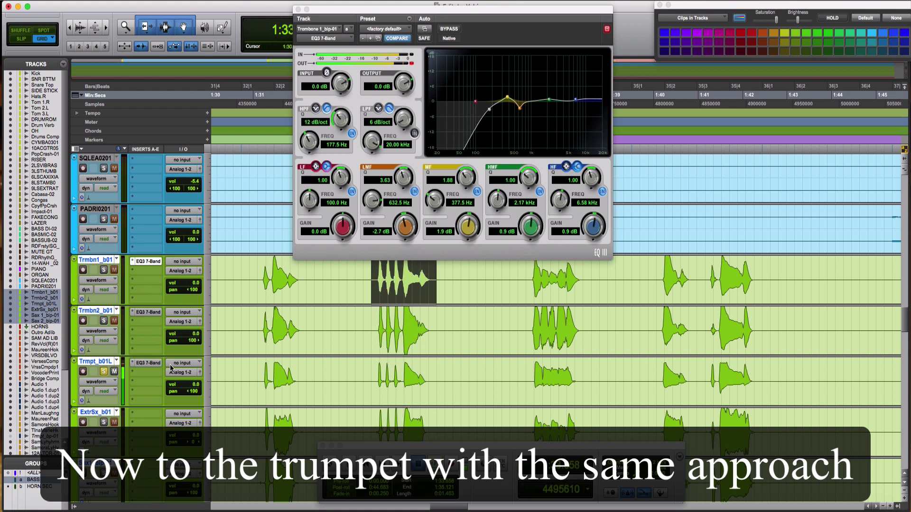
Step: Move the EQ window away from the looped phrase and open the trumpet's EQ3 7-Band in it
scroll(493, 356, "down", 1)
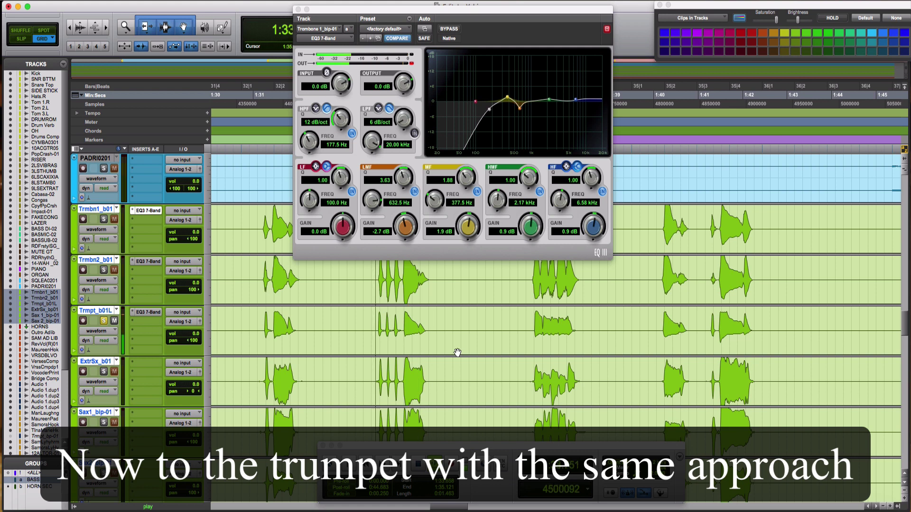
left_click_drag(358, 12, 646, 31)
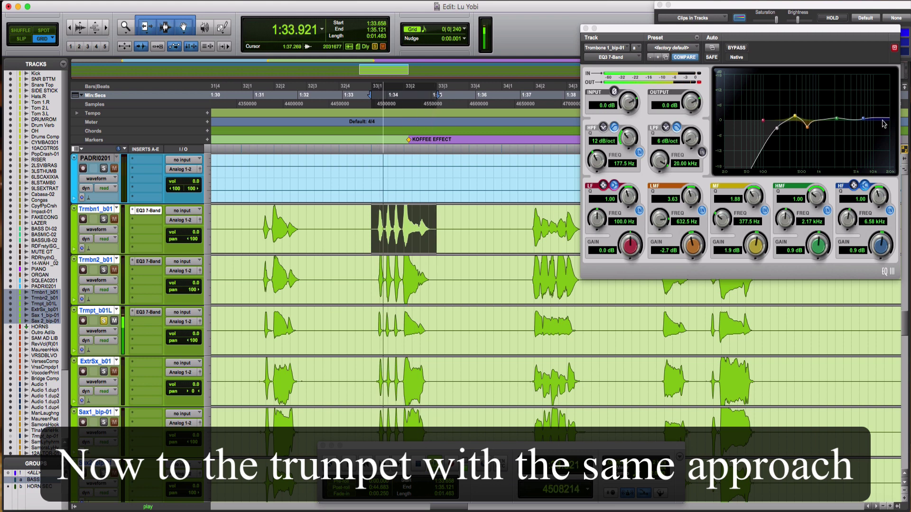
left_click_drag(750, 32, 643, 30)
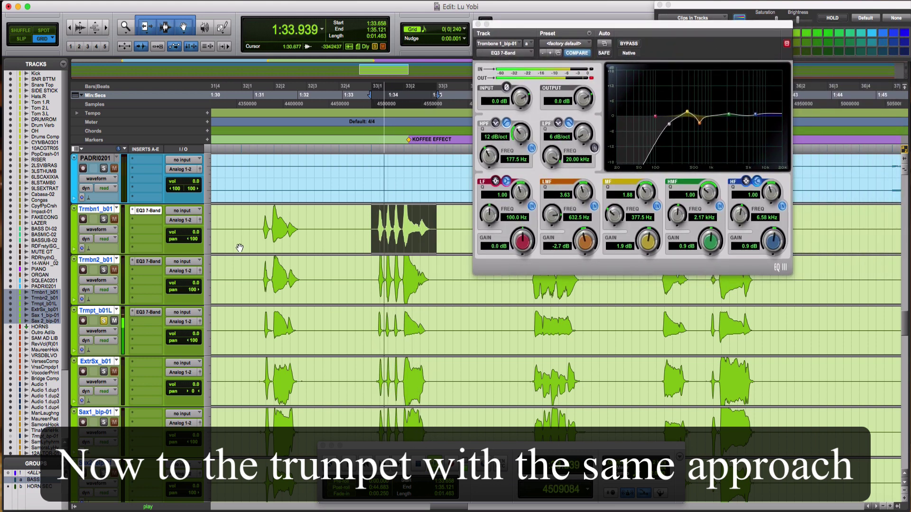
left_click(147, 312)
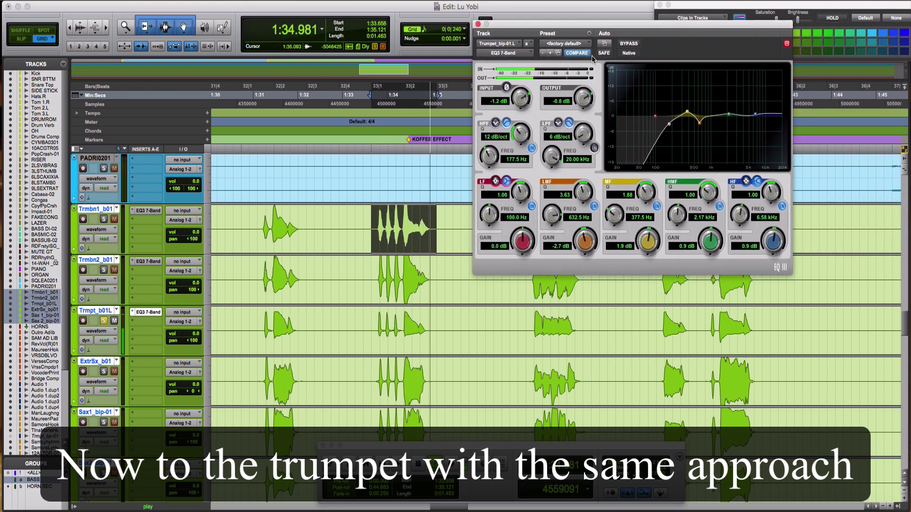
Step: Reset the trumpet's EQ3 7-Band to its default settings and enable an 18 dB/oct high-pass filter at 148.8 Hz
left_click(605, 45)
left_click(606, 45)
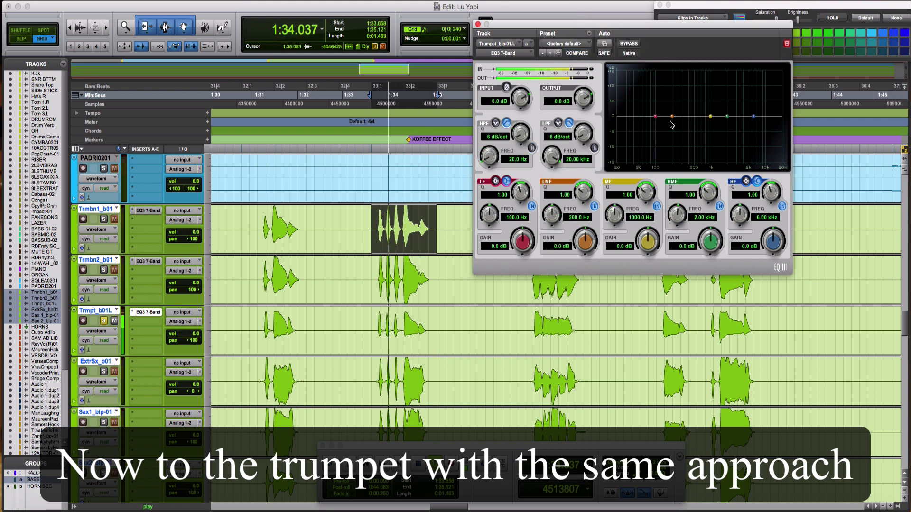
left_click(532, 148)
left_click_drag(520, 133, 521, 125)
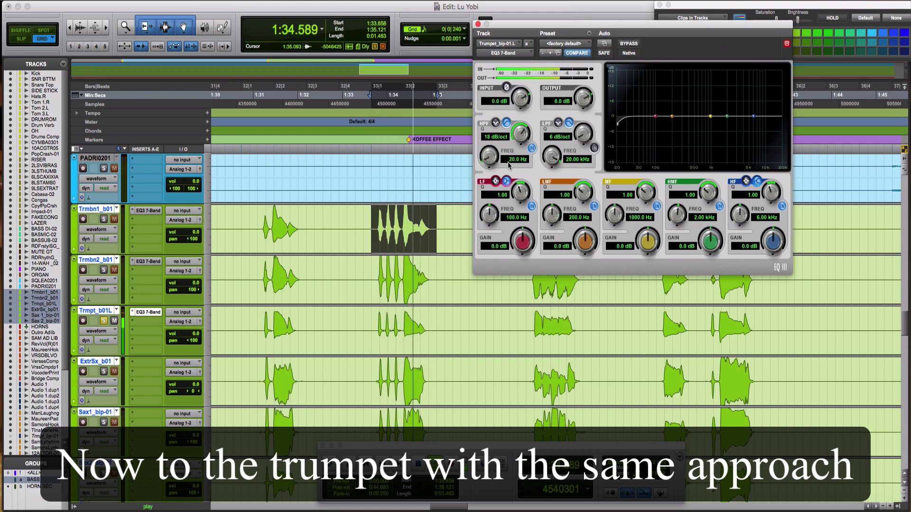
left_click_drag(492, 156, 521, 217)
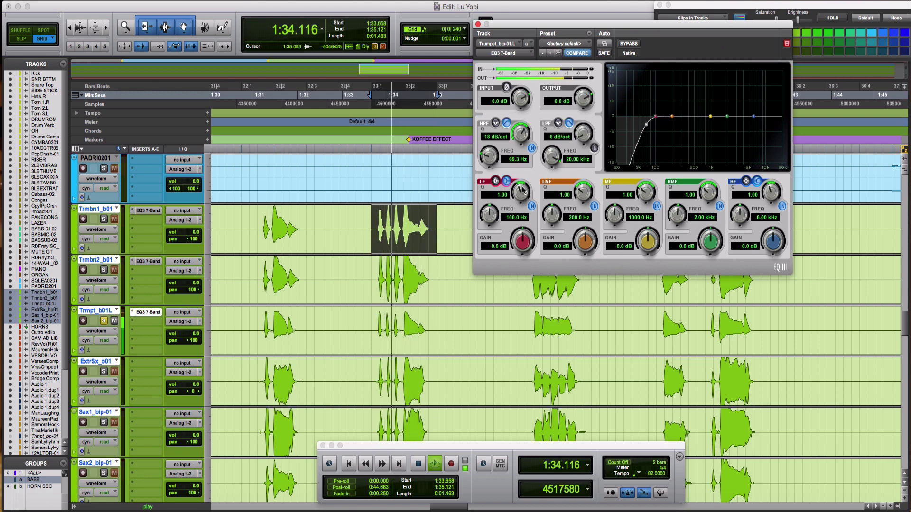
left_click_drag(488, 155, 487, 138)
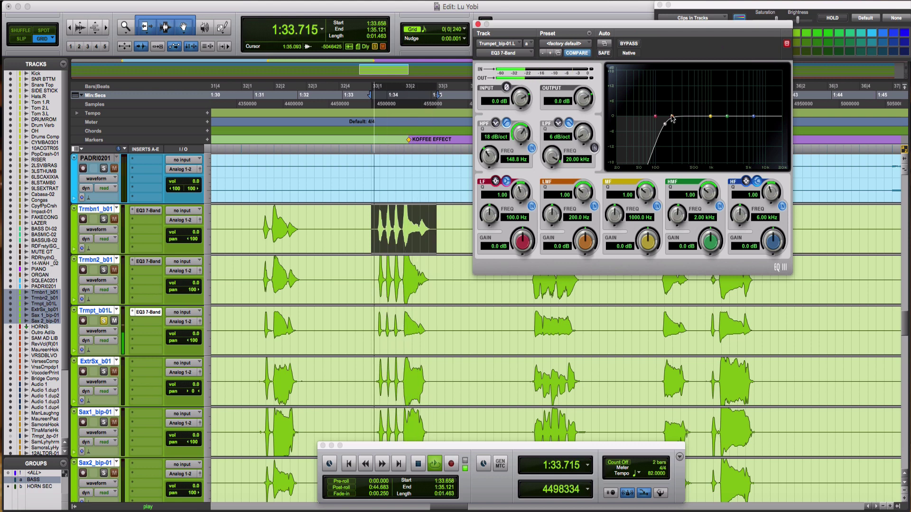
Step: Shape the trumpet's EQ with LMF -1.7 dB at 258.9 Hz, MF 2.0 dB at 712.4 Hz with Q 1.66, and HMF 1.7 dB at 3.93 kHz
left_click_drag(672, 116, 719, 70)
left_click_drag(688, 71, 703, 120)
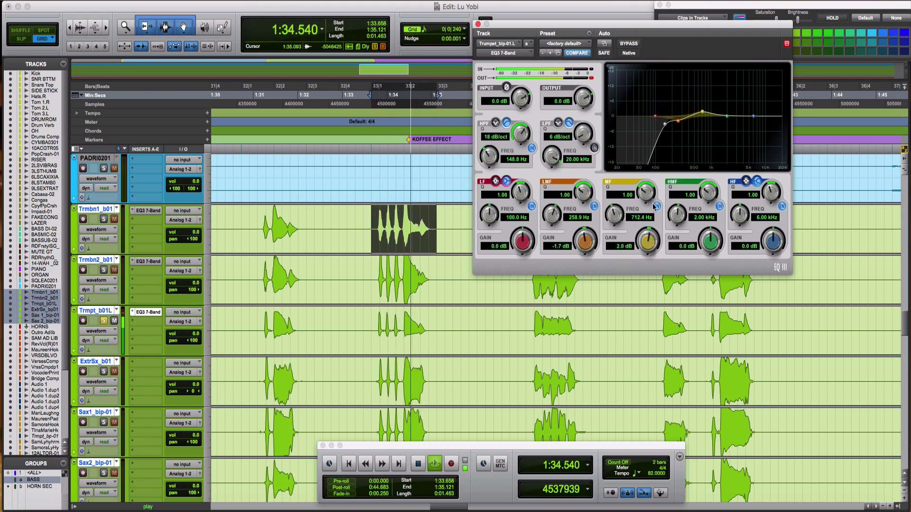
left_click_drag(646, 190, 649, 178)
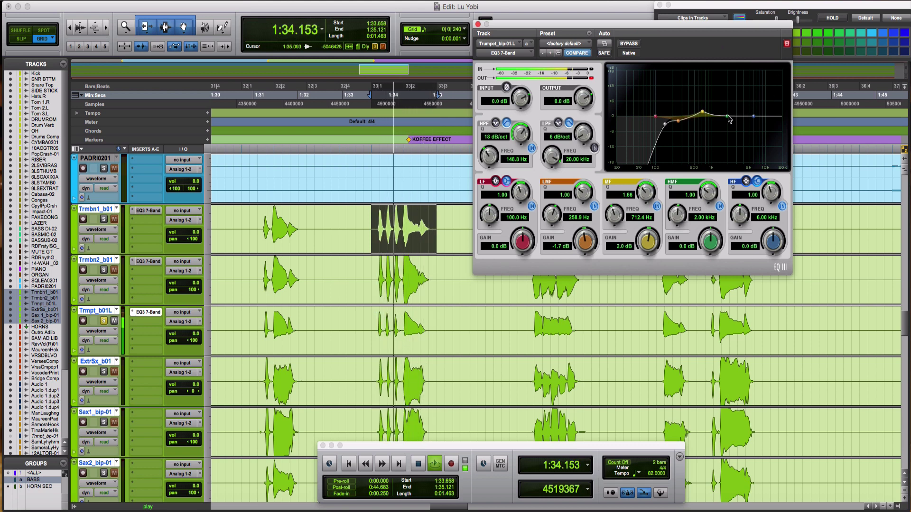
mouse_move(726, 116)
left_mouse_down()
mouse_move(745, 85)
mouse_move(774, 84)
mouse_move(731, 88)
mouse_move(771, 90)
mouse_move(742, 97)
mouse_move(744, 114)
left_mouse_up()
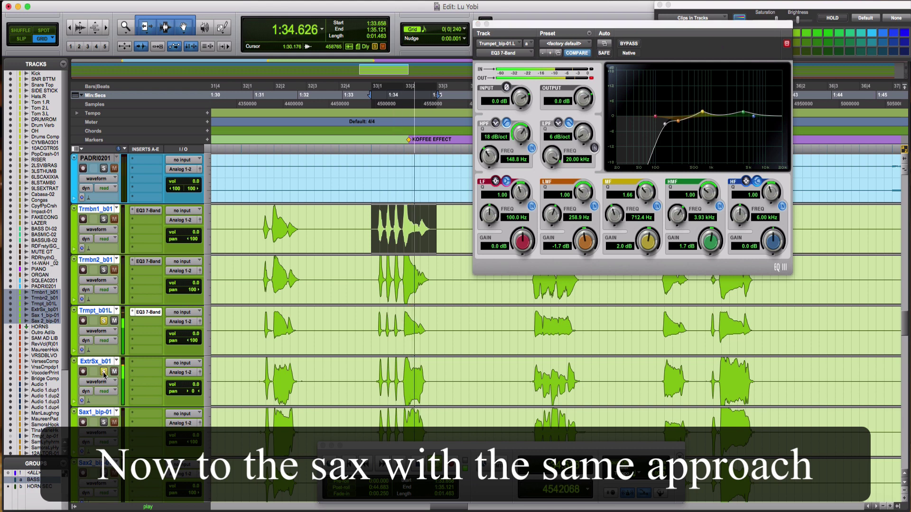
Step: Compare the trumpet and the extra sax by switching solo between them, finishing with only the extra sax soloed
left_click(339, 270)
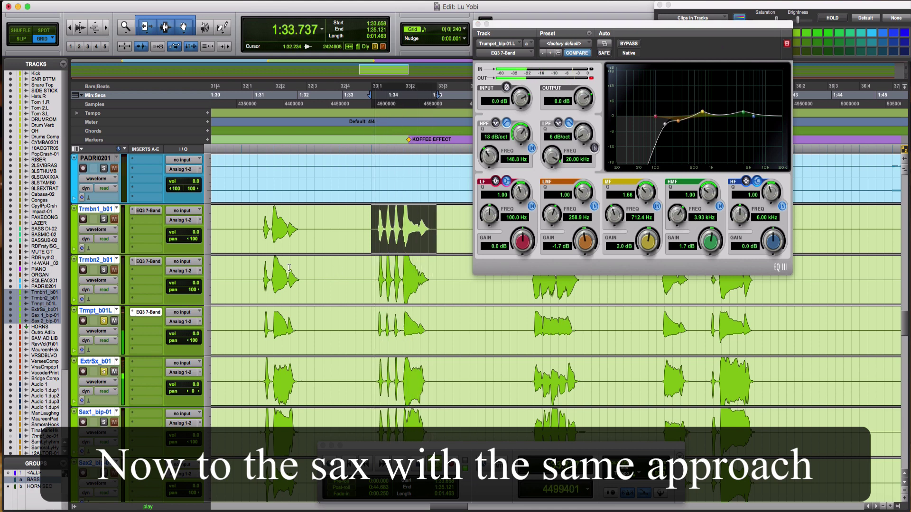
left_click(103, 321)
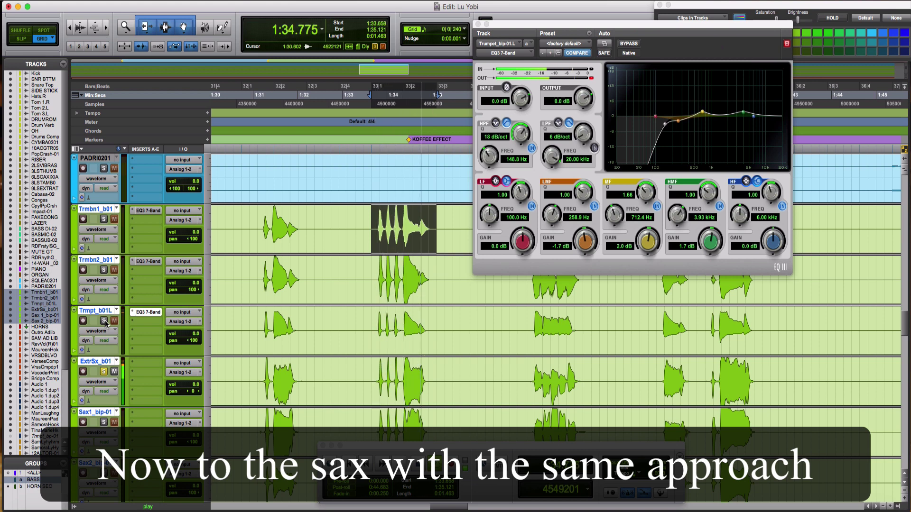
left_click(104, 321)
left_click(105, 373)
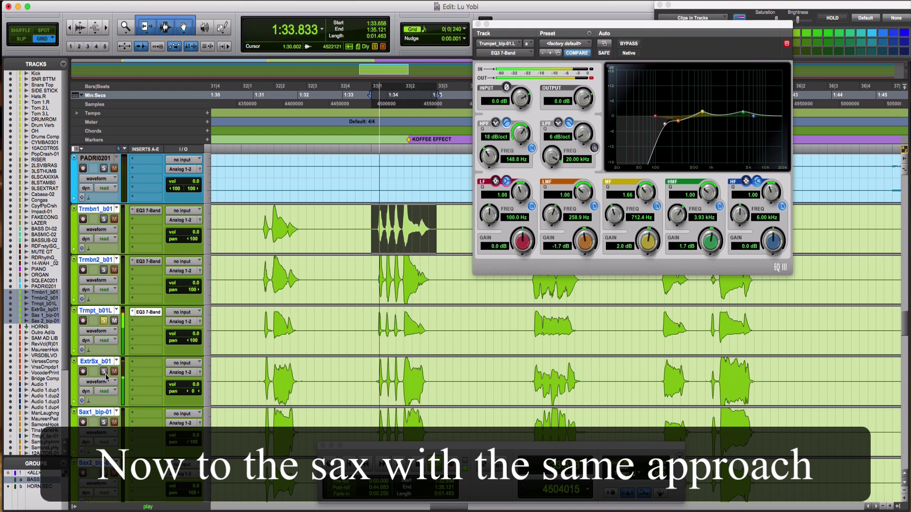
left_click(104, 373)
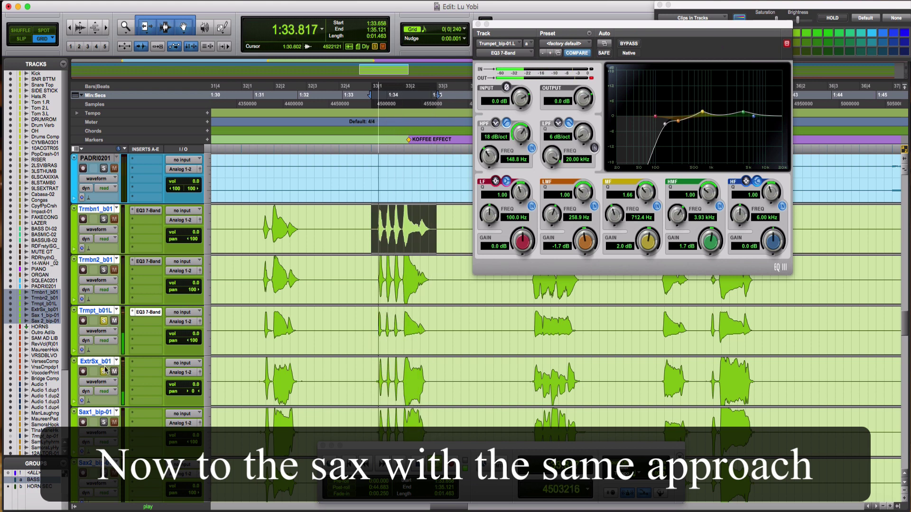
left_click(104, 322)
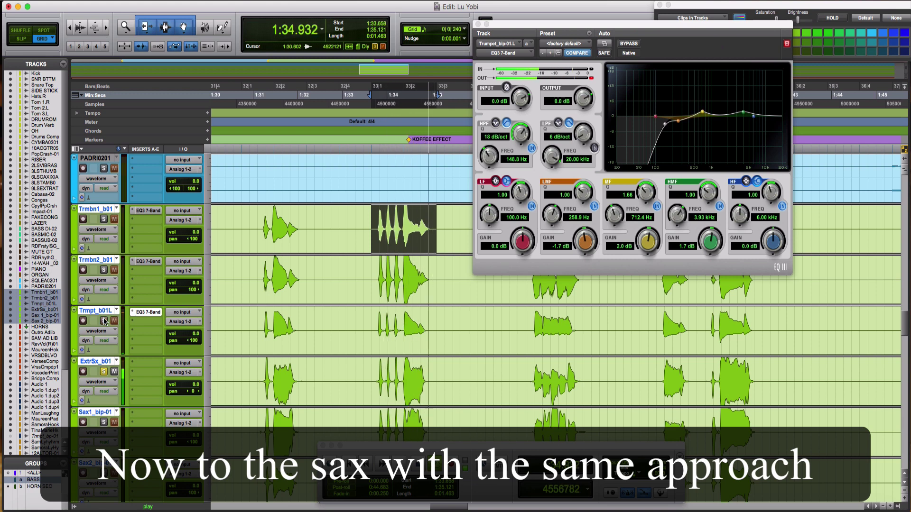
left_click(104, 322)
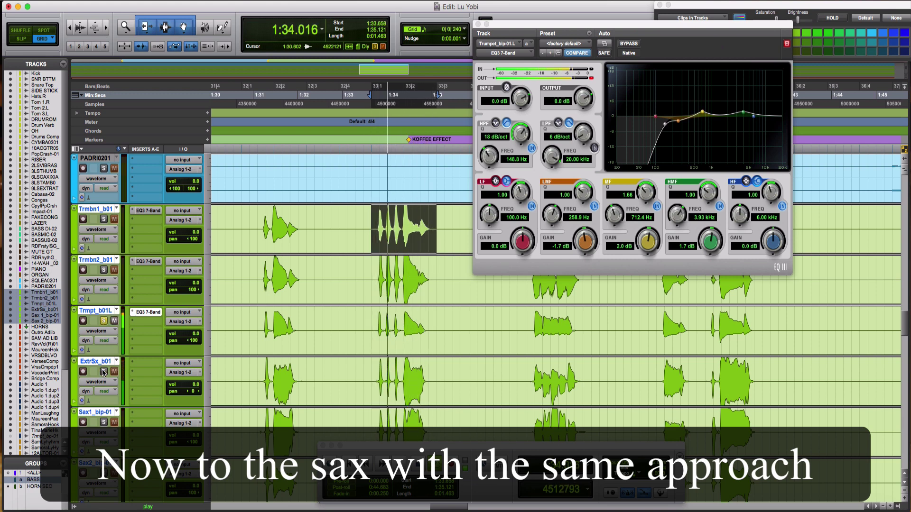
left_click(104, 372)
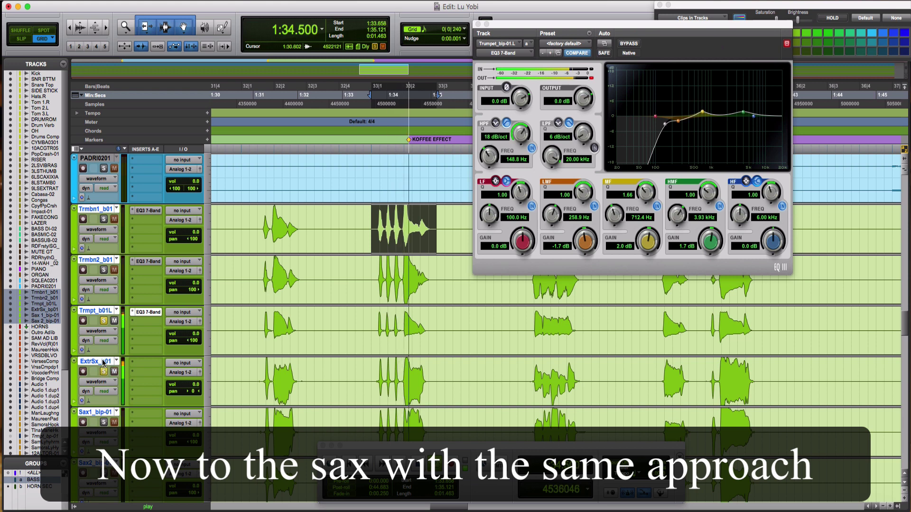
left_click(104, 321)
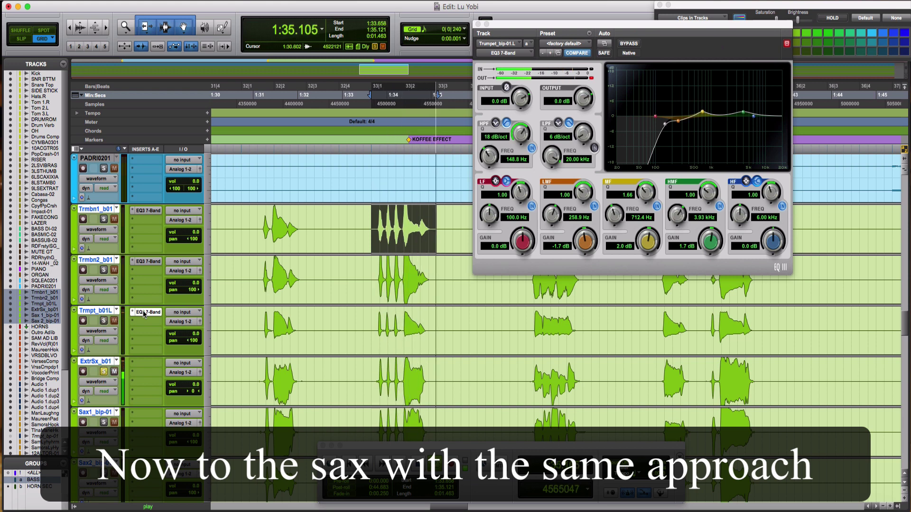
Step: Copy the trumpet's EQ3 7-Band onto the extra sax and Sax1 tracks, and solo only Sax1
left_click_drag(145, 363, 146, 364)
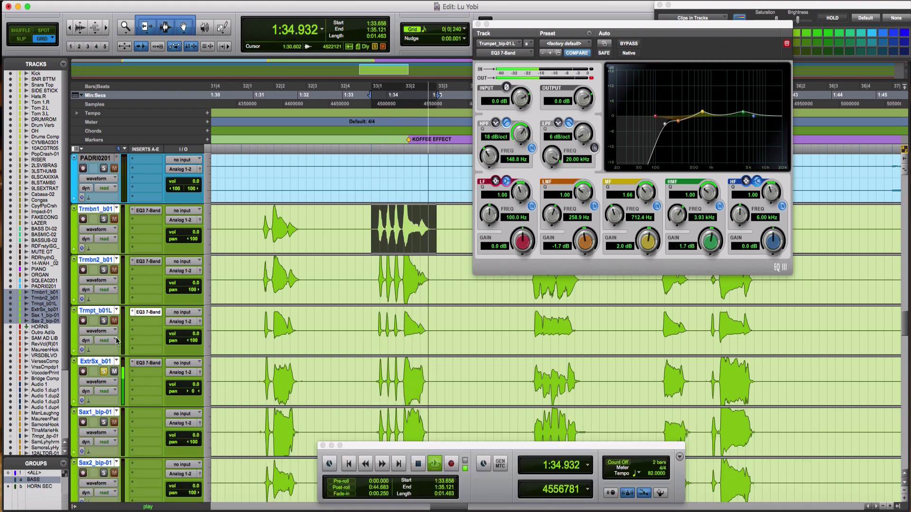
left_click(145, 363)
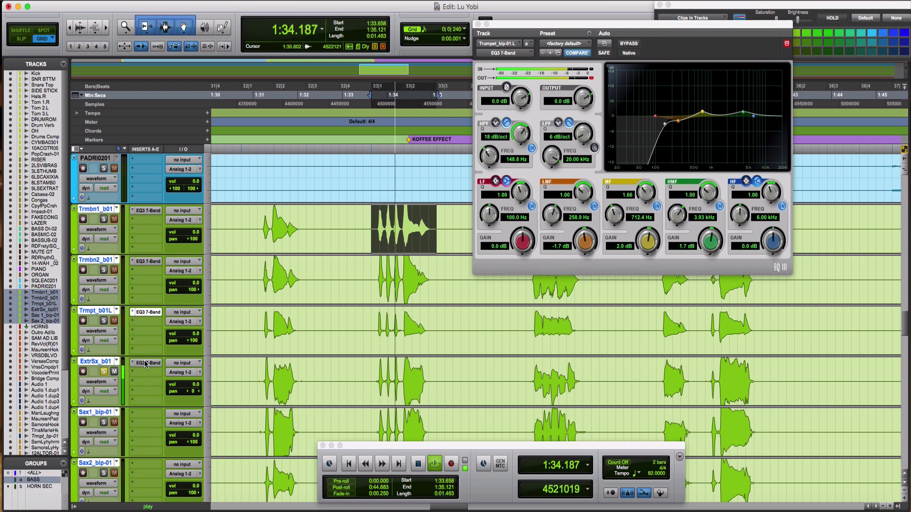
scroll(143, 360, "down", 2)
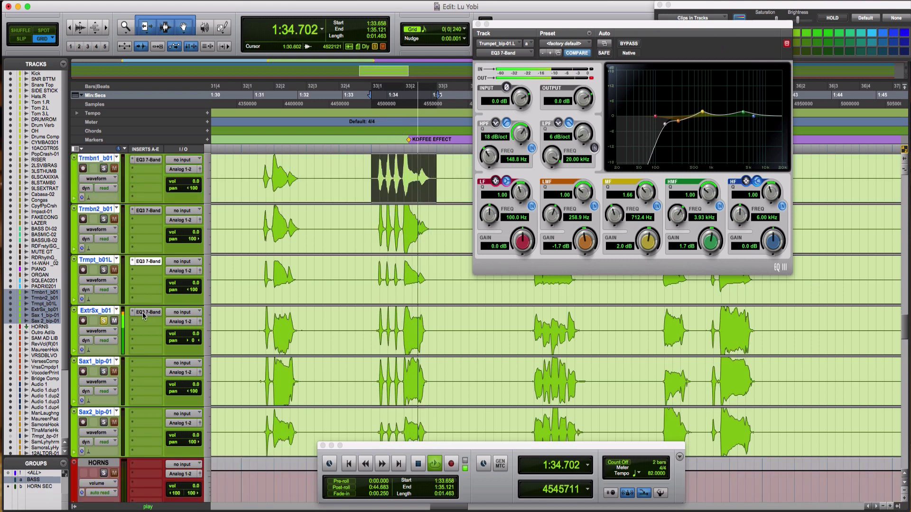
left_click(103, 372)
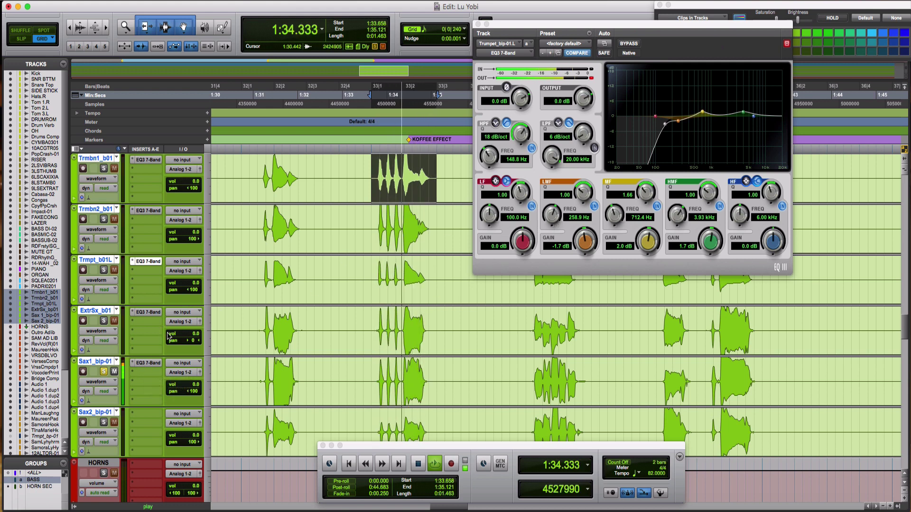
left_click(156, 363)
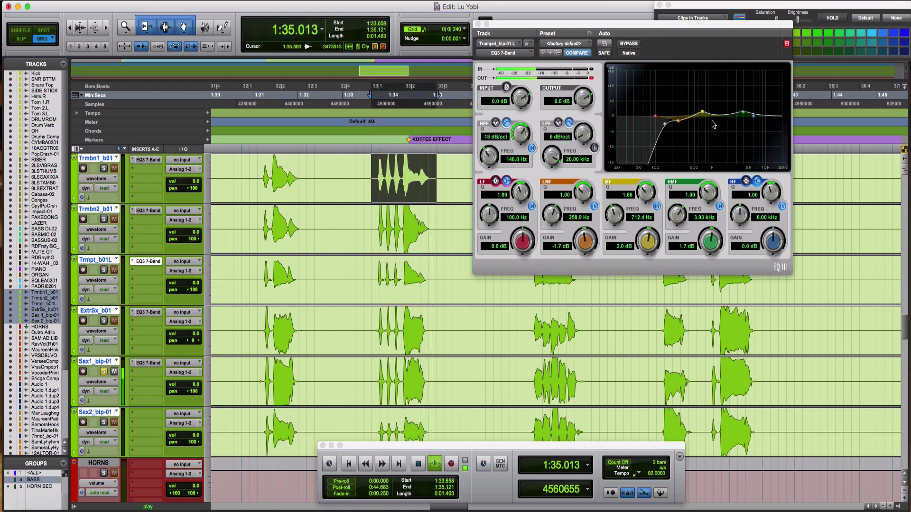
Step: Try the trumpet's MF band at 2.2 dB and 550.4 Hz, and undo that change
mouse_move(703, 114)
left_mouse_down()
mouse_move(711, 95)
mouse_move(696, 111)
left_mouse_up()
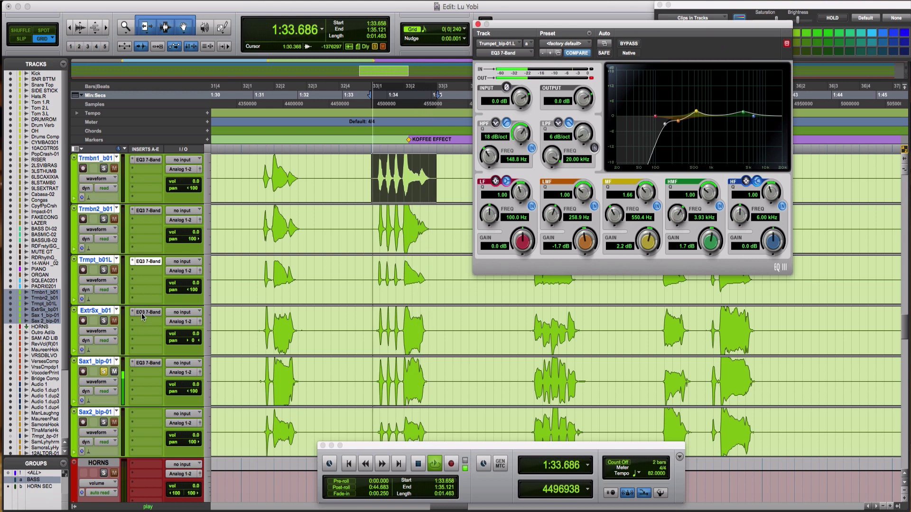
left_click(145, 292)
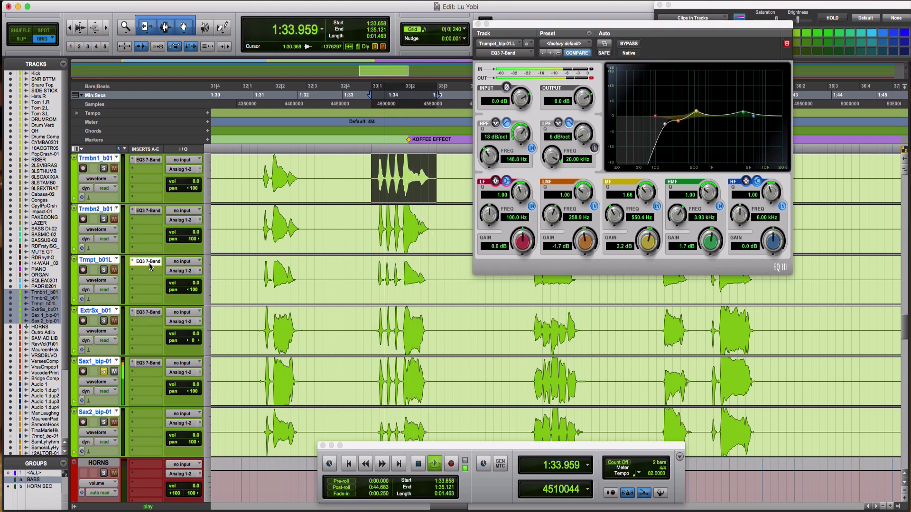
Step: Compare the horns by soloing the trumpet, second trombone and saxes in different combinations, finishing with the extra sax soloed
left_click(104, 271)
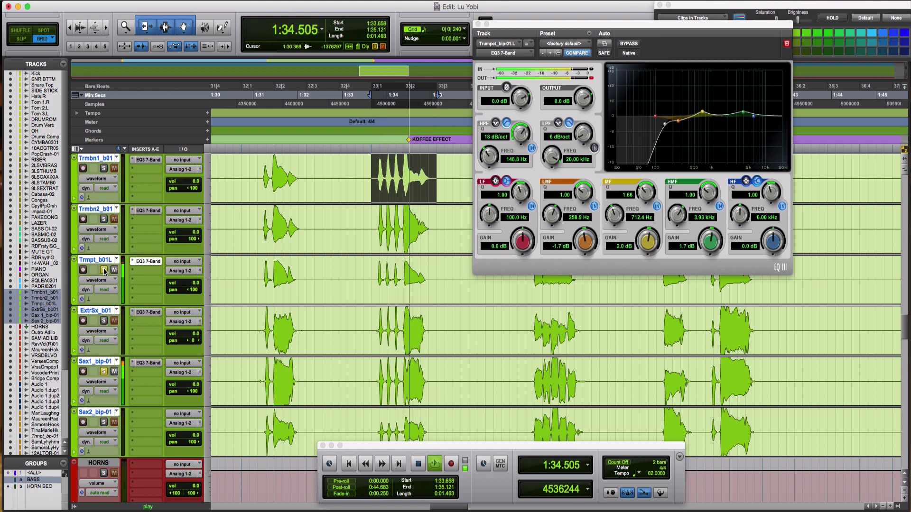
left_click(103, 220)
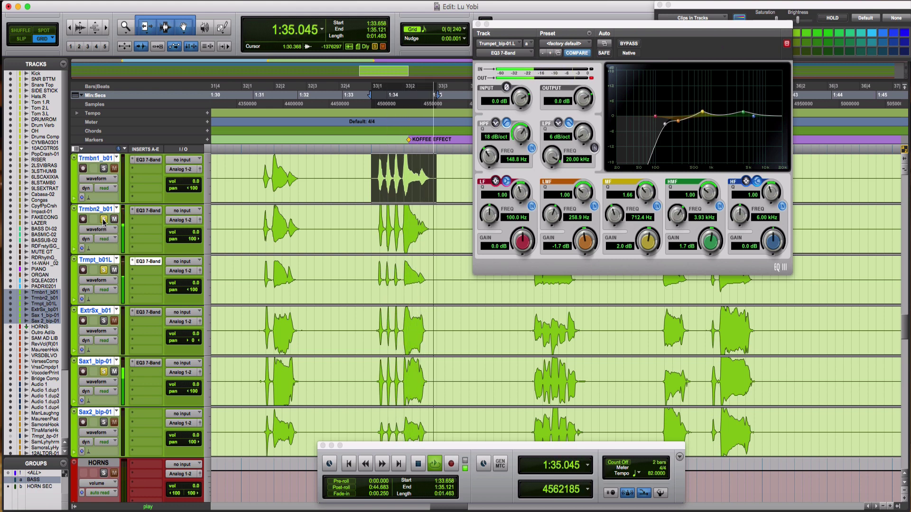
left_click(103, 321)
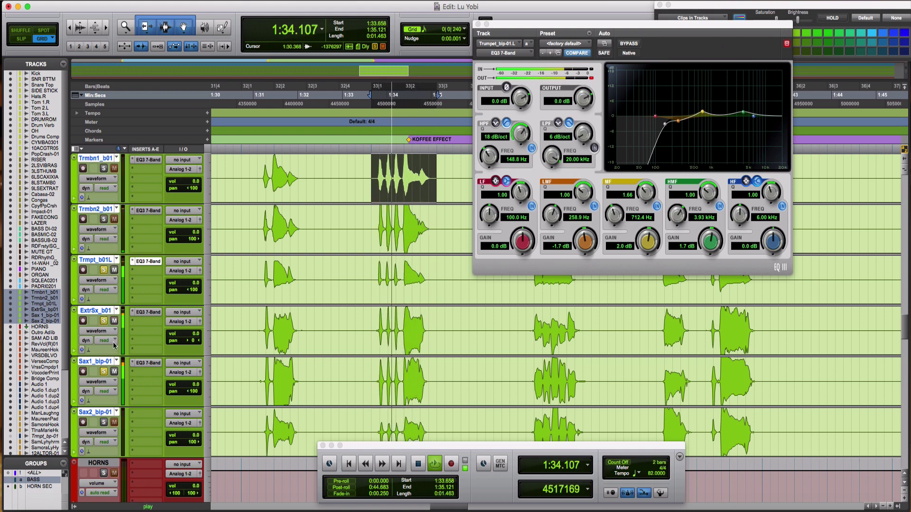
left_click(104, 321)
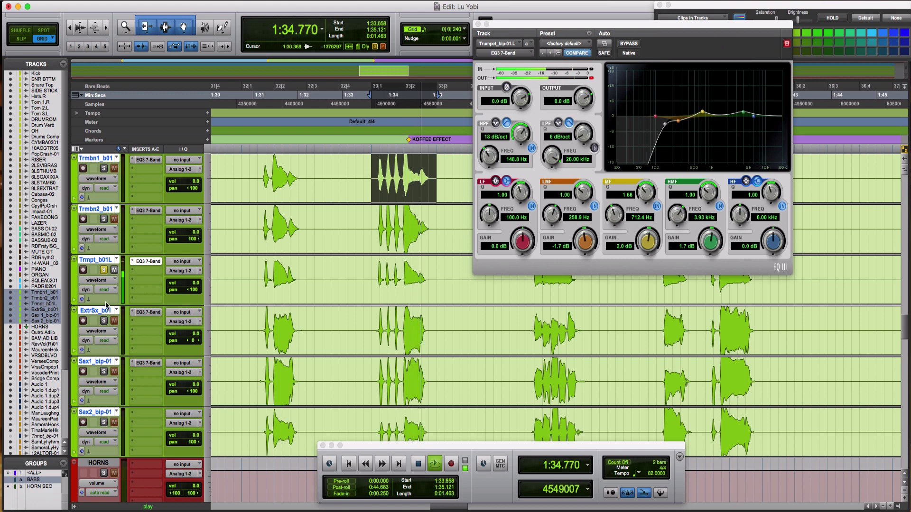
left_click(103, 322)
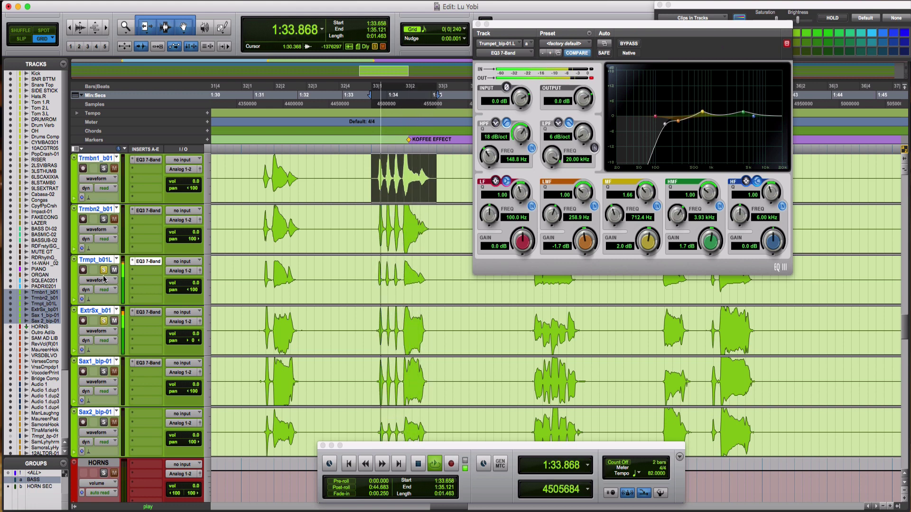
Step: Set the extra sax's EQ: LMF -2.2 dB at 234.4 Hz, MF 1.7 dB at 1.67 kHz (Q 1.50), HMF 7.56 kHz, HF -0.1 dB at 11.70 kHz
left_click(147, 312)
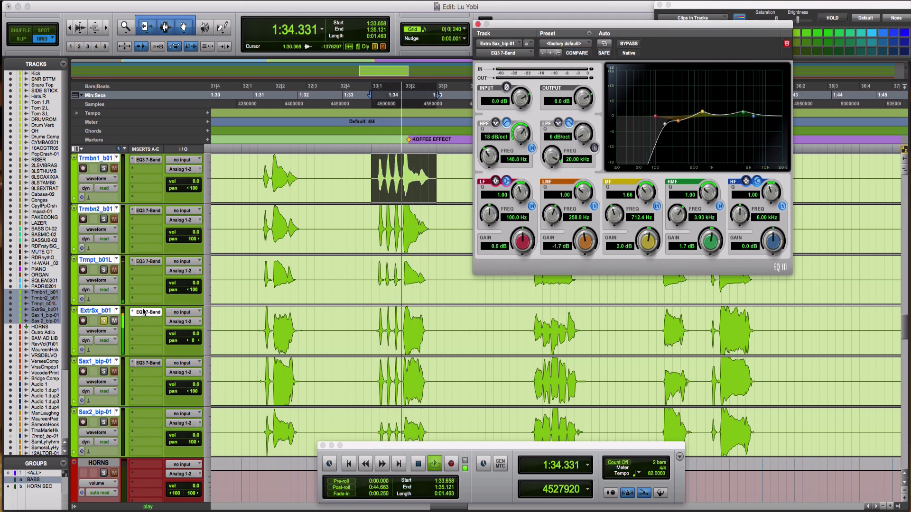
left_click(626, 53)
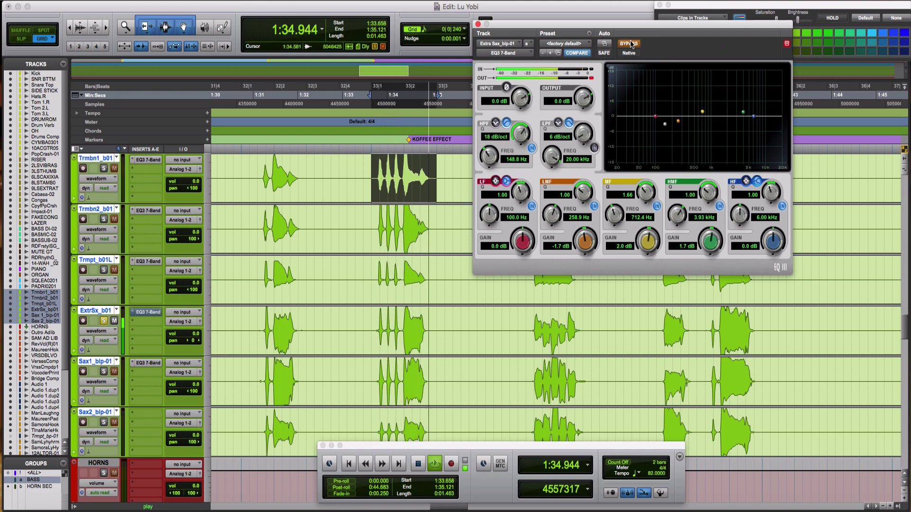
left_click_drag(678, 124, 759, 115)
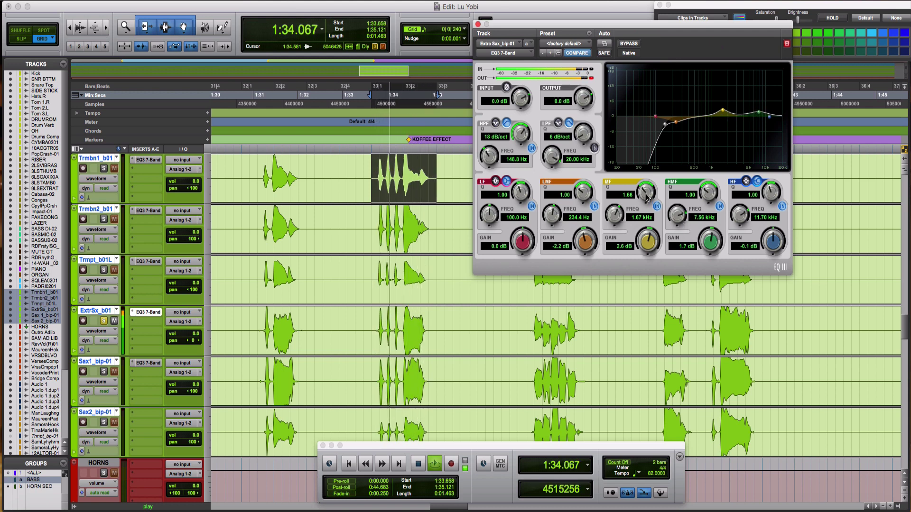
left_click_drag(646, 194, 651, 251)
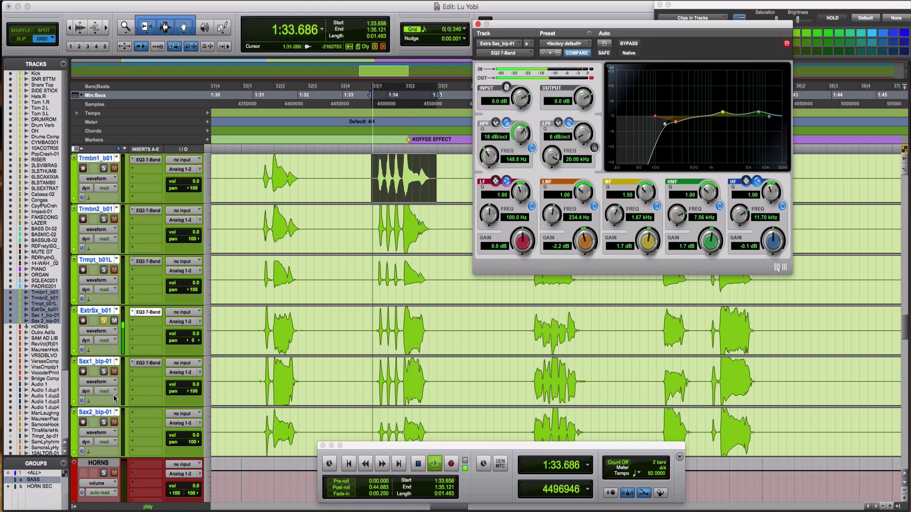
Step: Loop the same phrase on the extra sax track and compare it with its EQ bypassed and active
left_click(149, 312, "super")
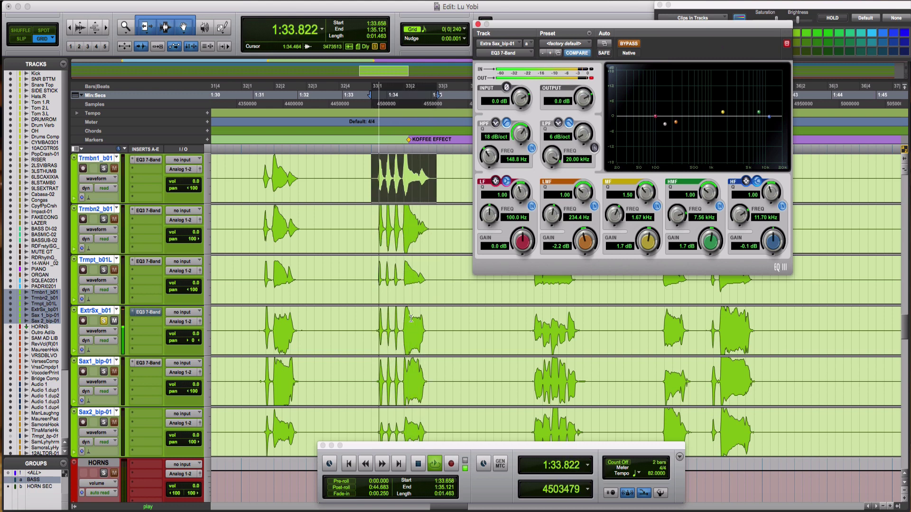
left_click(372, 323)
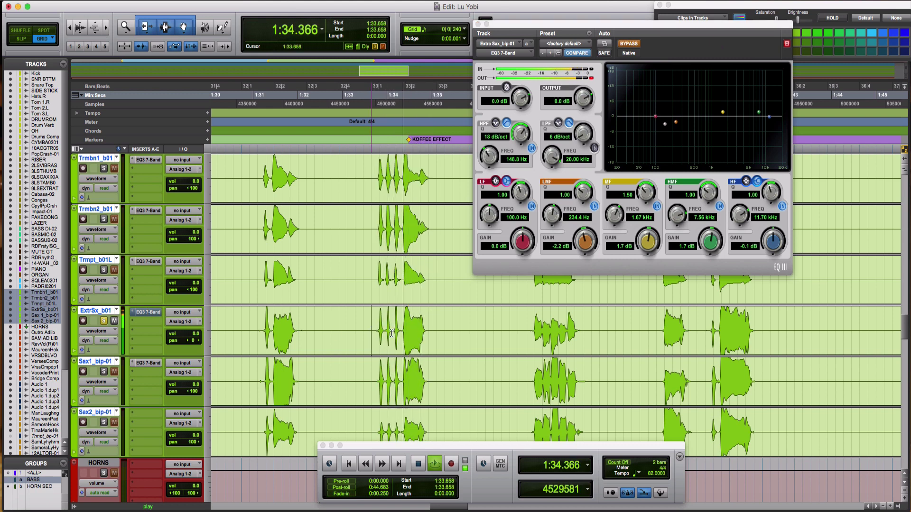
left_click_drag(431, 327, 437, 328)
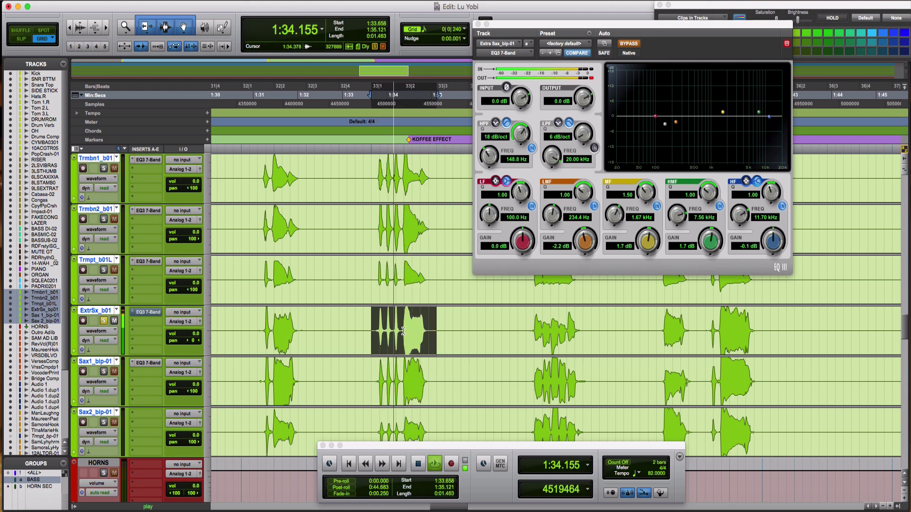
left_click(149, 311, "super")
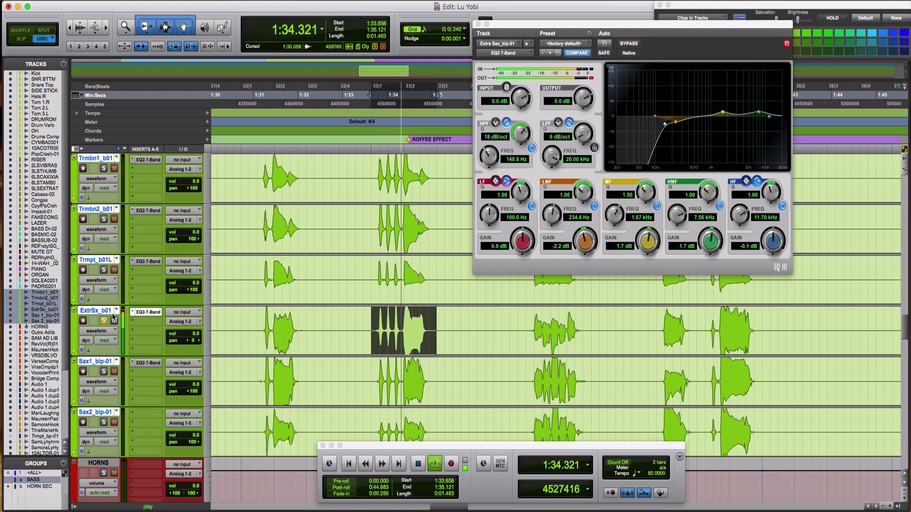
Step: Move the solo from the extra sax to the first sax, and finish with only the second sax soloed
left_click(103, 372)
left_click(104, 320)
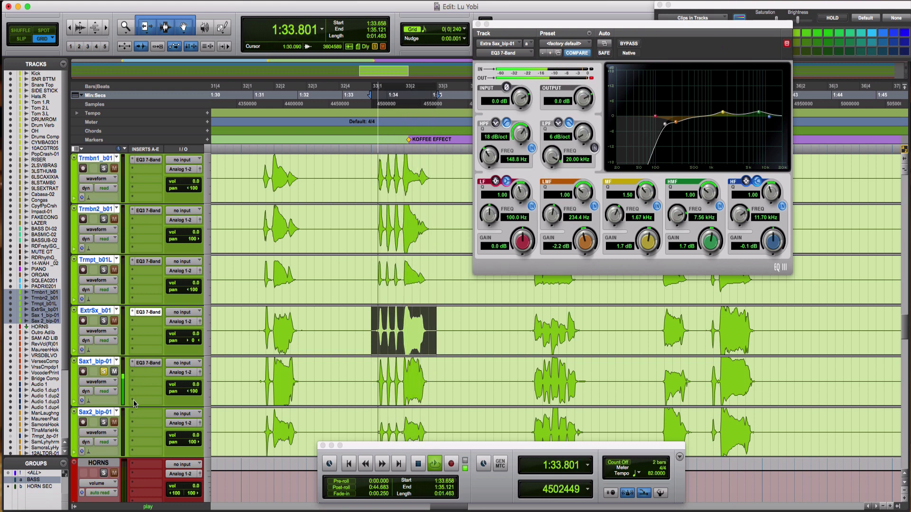
left_click(104, 423)
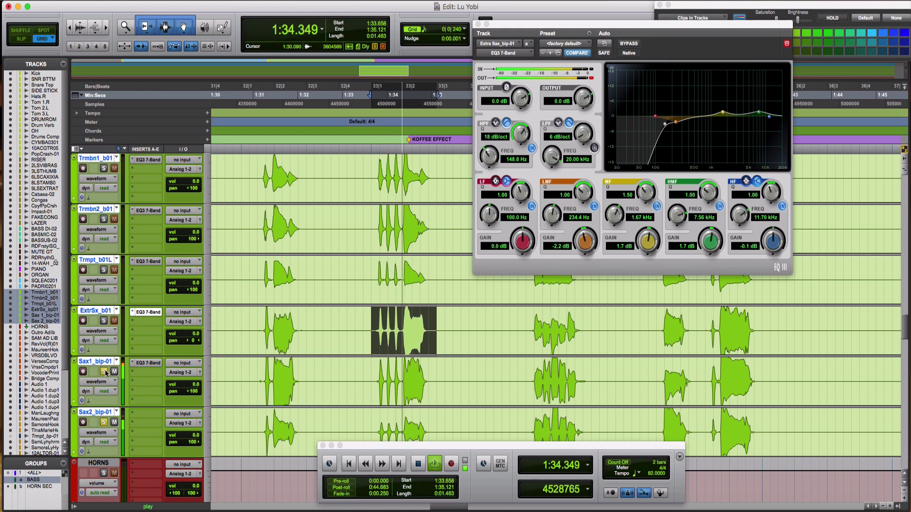
left_click(103, 372)
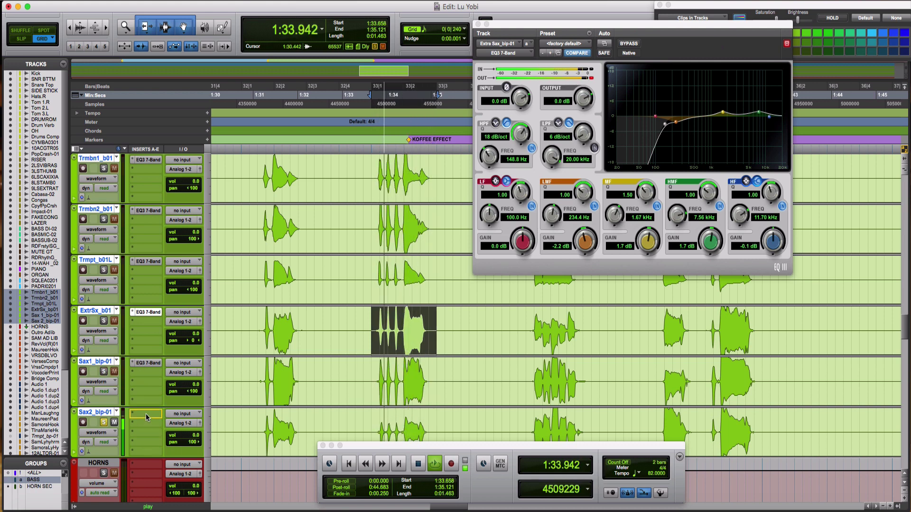
Step: Copy the EQ3 7-Band to the second sax track and compare it bypassed and active
scroll(286, 404, "down", 3)
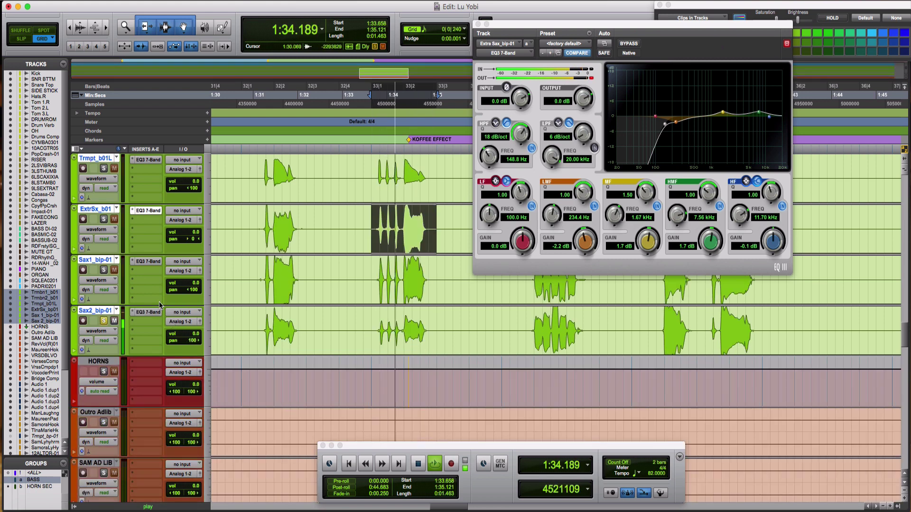
left_click(149, 314)
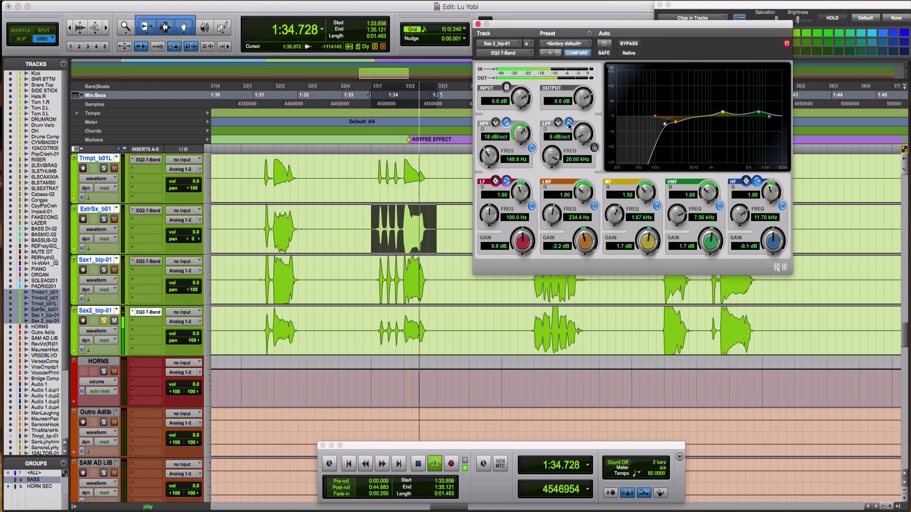
left_click(628, 44)
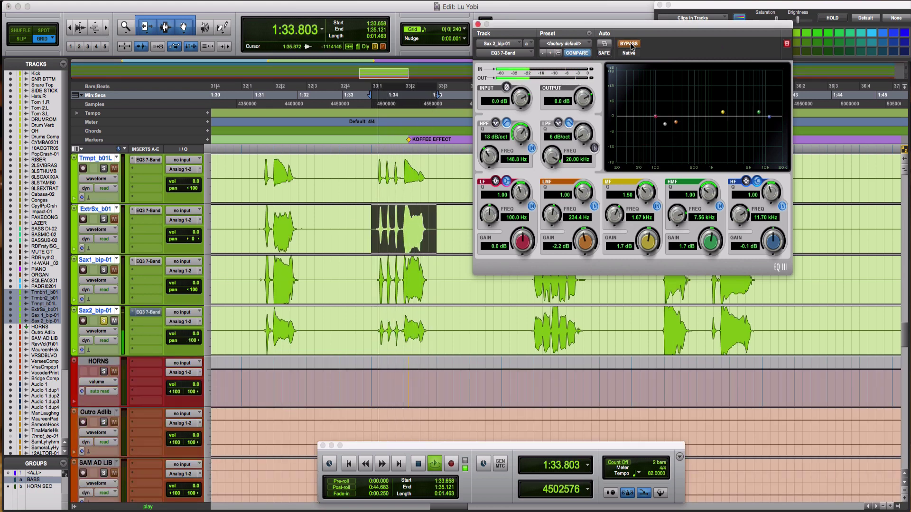
left_click(629, 45)
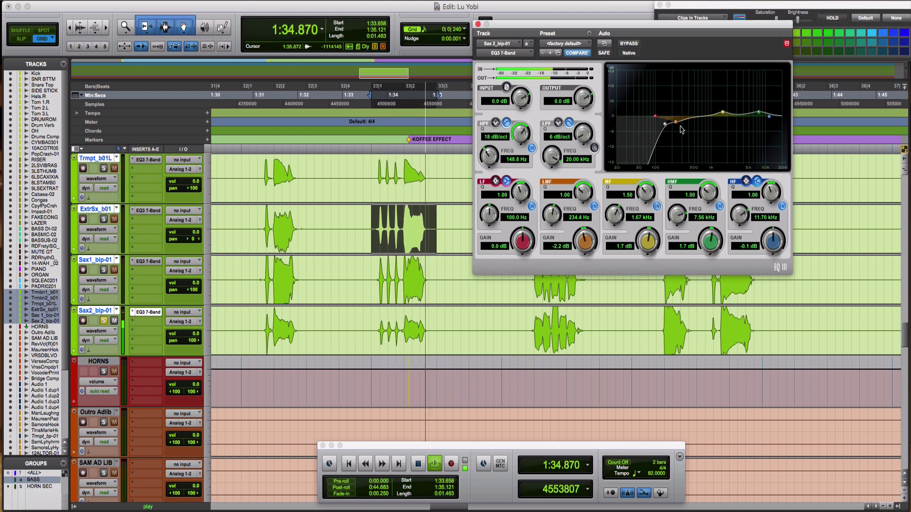
Step: Set the second sax's EQ: LMF -3.0 dB at 274.8 Hz, MF 2.4 dB at 1.46 kHz, HMF 1.1 dB at 8.35 kHz, and compare it bypassed
left_click_drag(677, 127, 721, 95)
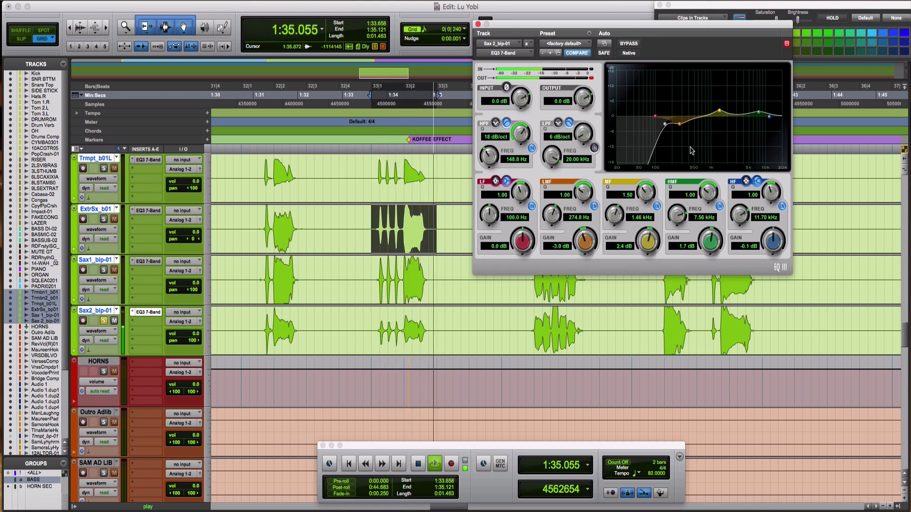
left_click_drag(760, 115, 762, 116)
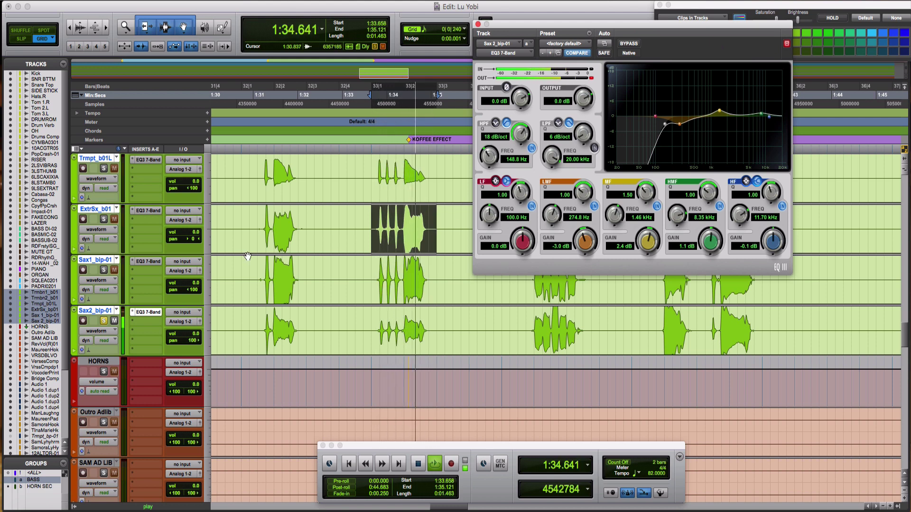
left_click(150, 312, "super")
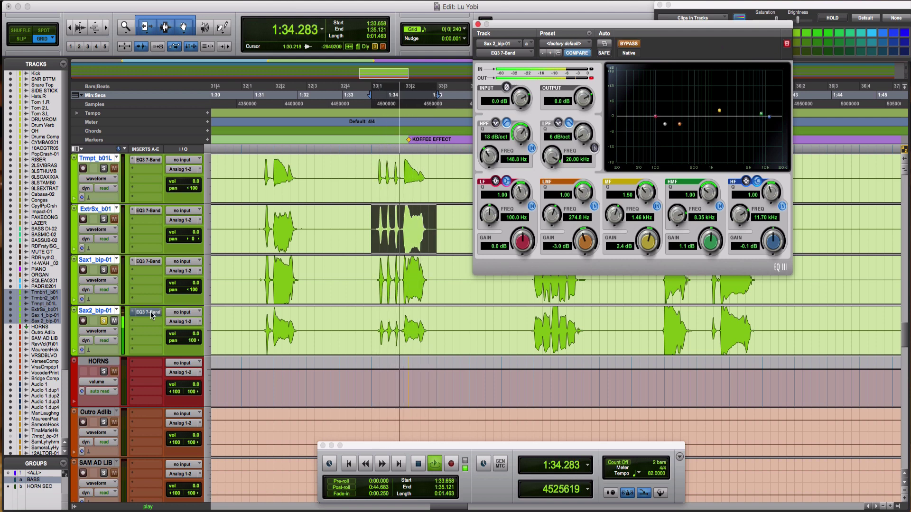
left_click(150, 312, "super")
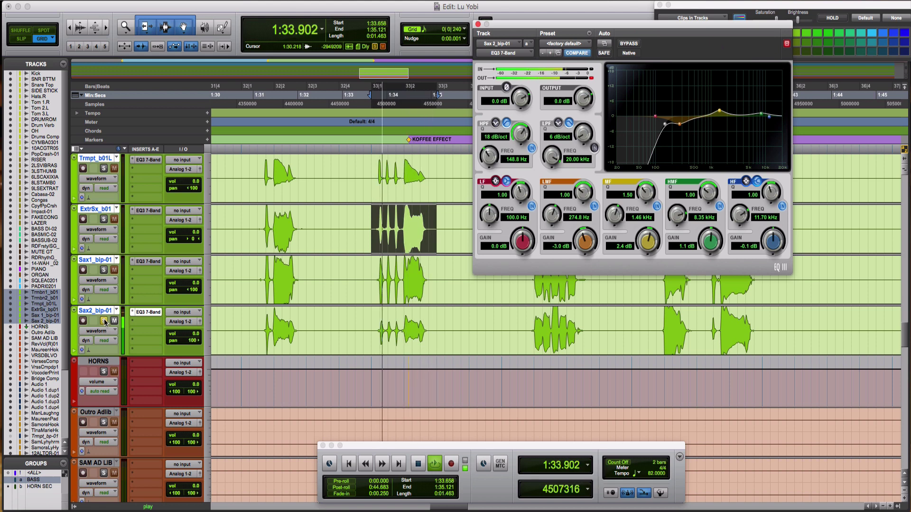
Step: Insert the Transient Master plug-in after the EQ on the second sax track
left_click(138, 322)
mouse_move(166, 343)
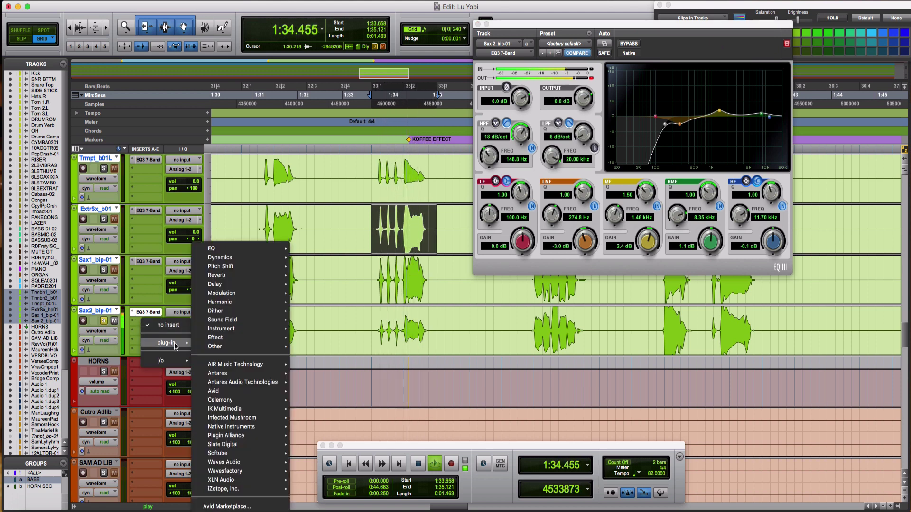
mouse_move(223, 257)
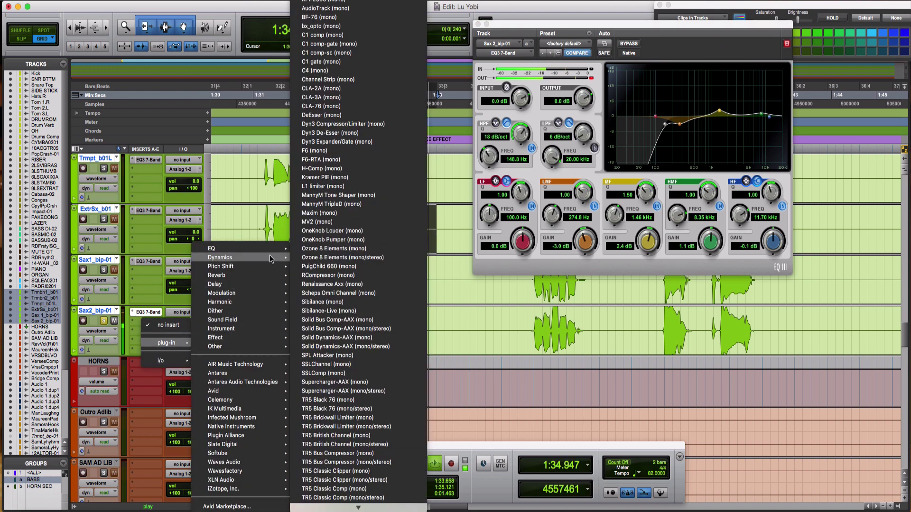
scroll(333, 403, "down", 10)
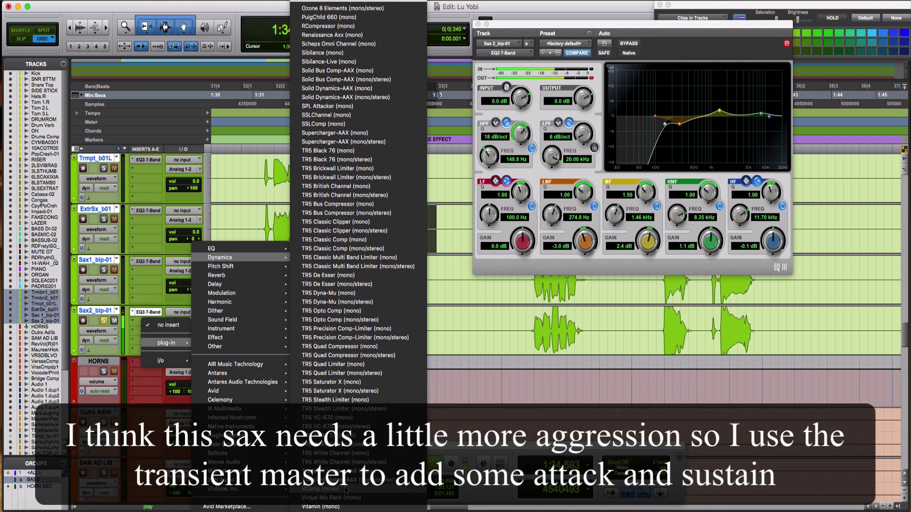
left_click(327, 471)
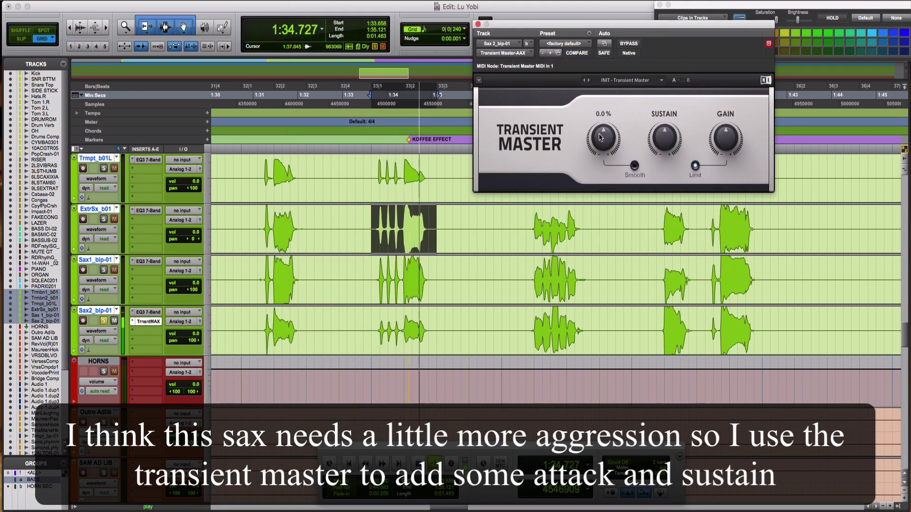
Step: Set Transient Master's attack to 35.0 %, raise its sustain slightly and enable Smooth
left_click_drag(603, 138, 603, 156)
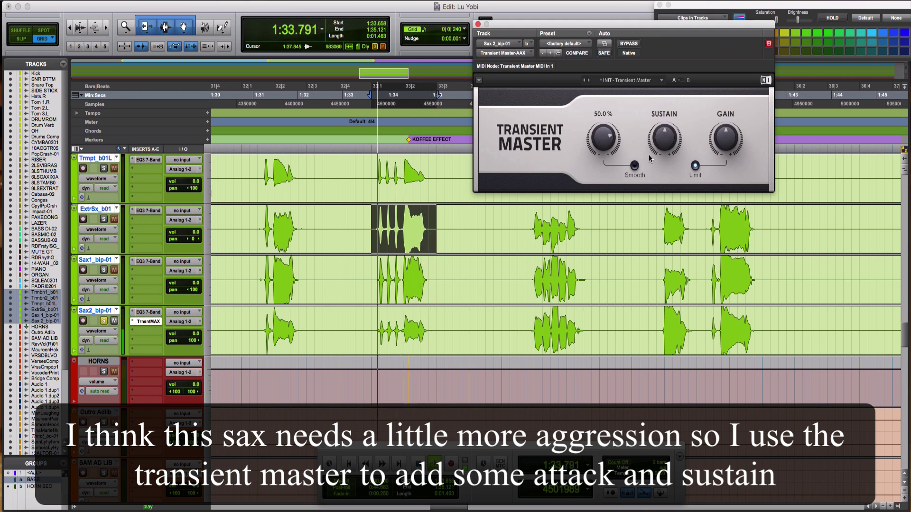
mouse_move(665, 138)
left_mouse_down()
mouse_move(665, 168)
mouse_move(670, 115)
mouse_move(665, 148)
left_mouse_up()
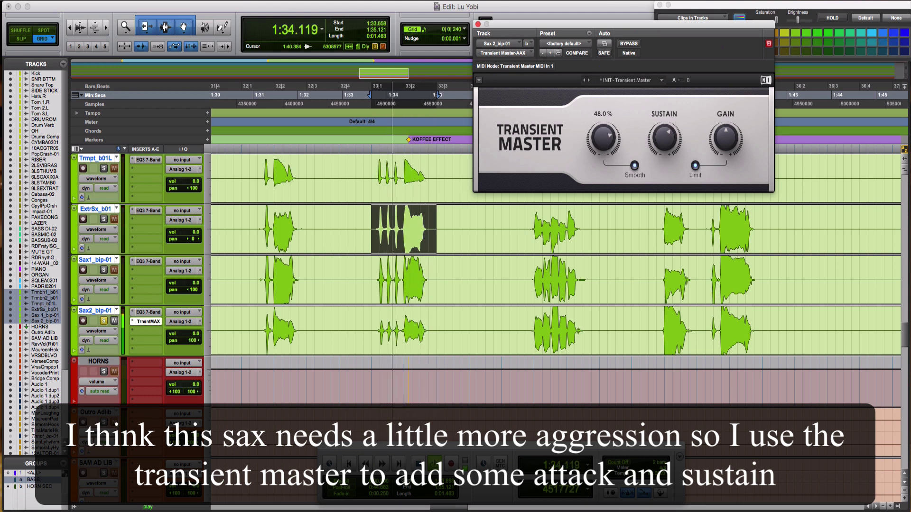
left_click_drag(611, 142, 611, 148)
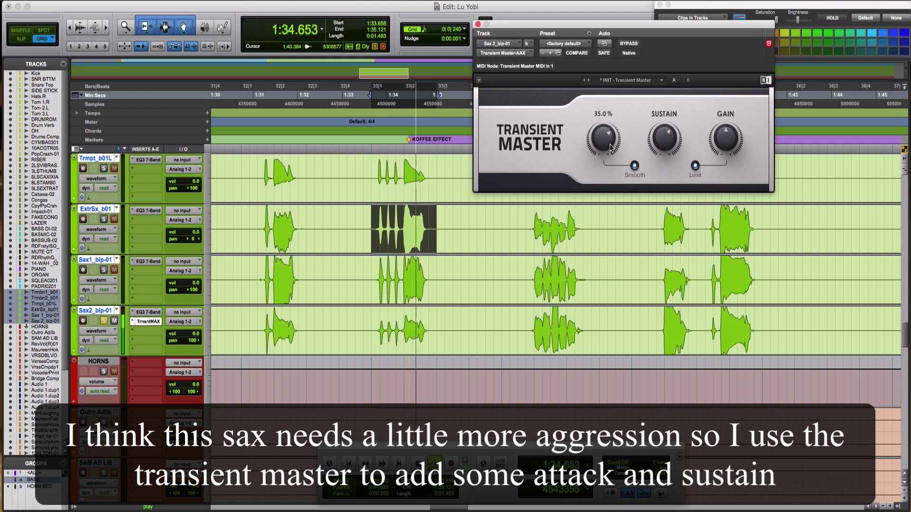
Step: Compare the second sax with Transient Master bypassed and active, on the current phrase and on the phrase from 1:37.134 to 1:38.414
left_click(628, 43)
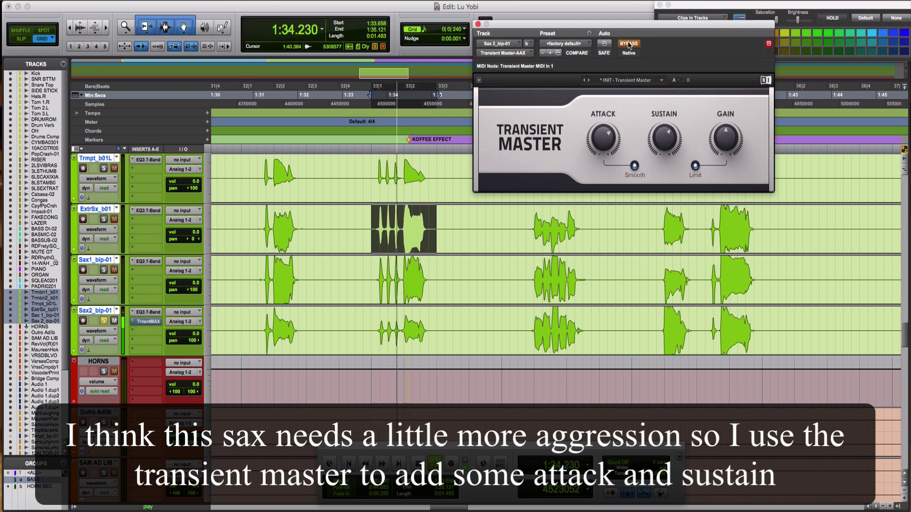
left_click(629, 43)
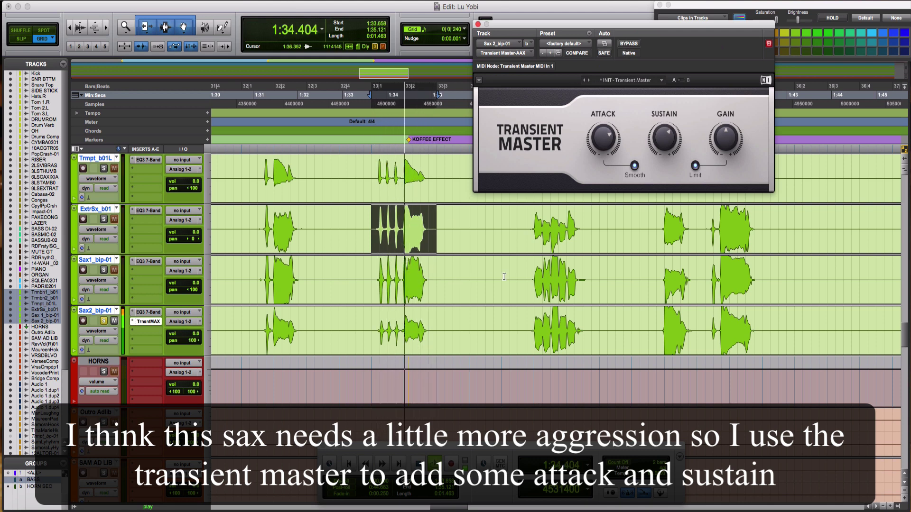
left_click_drag(527, 277, 584, 268)
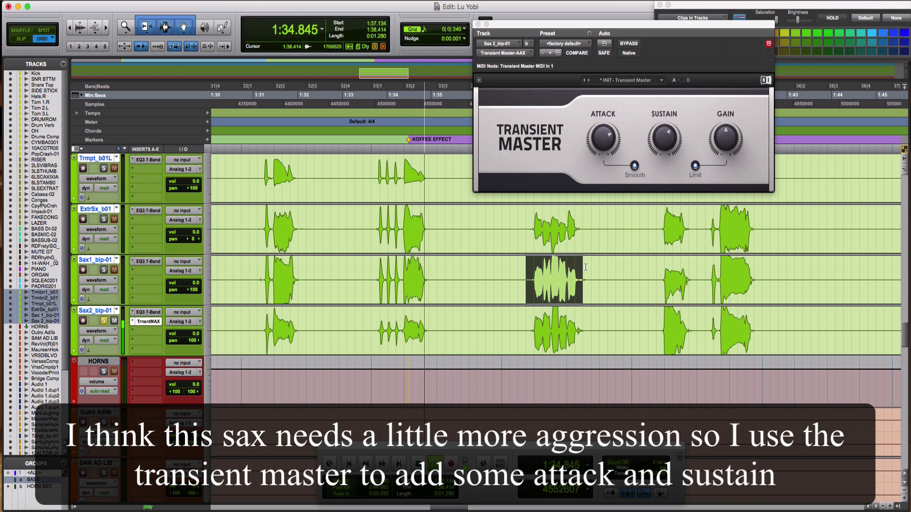
left_click(628, 43)
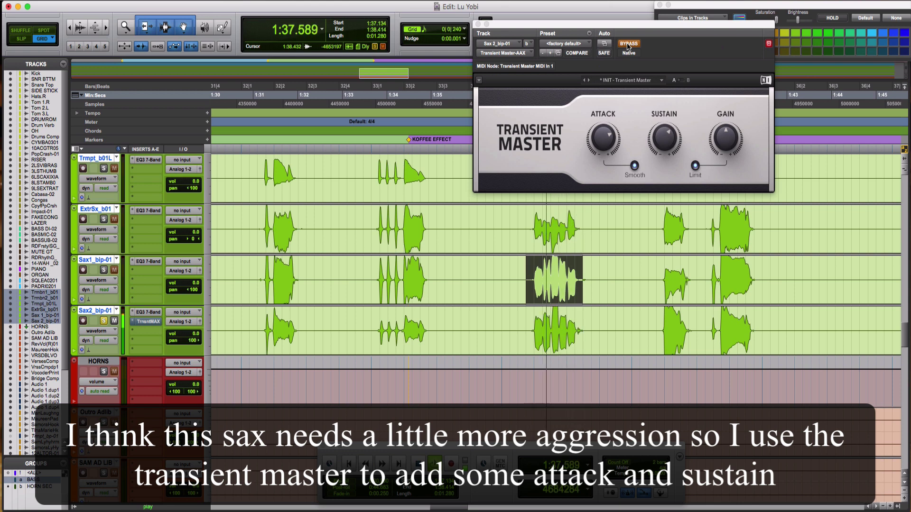
left_click(628, 44)
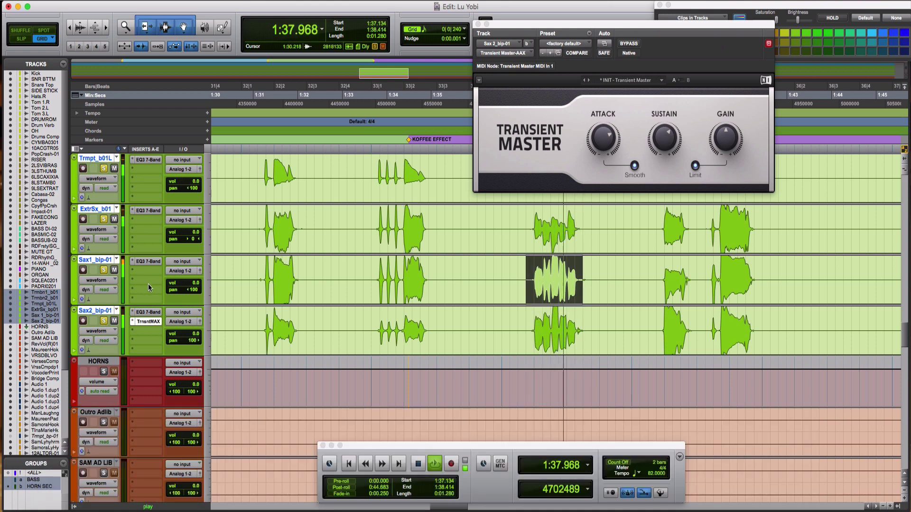
Step: With all the horns soloed, bypass the inserts on every horn track from the second sax up to the first trombone
left_click(141, 312, "shift+super")
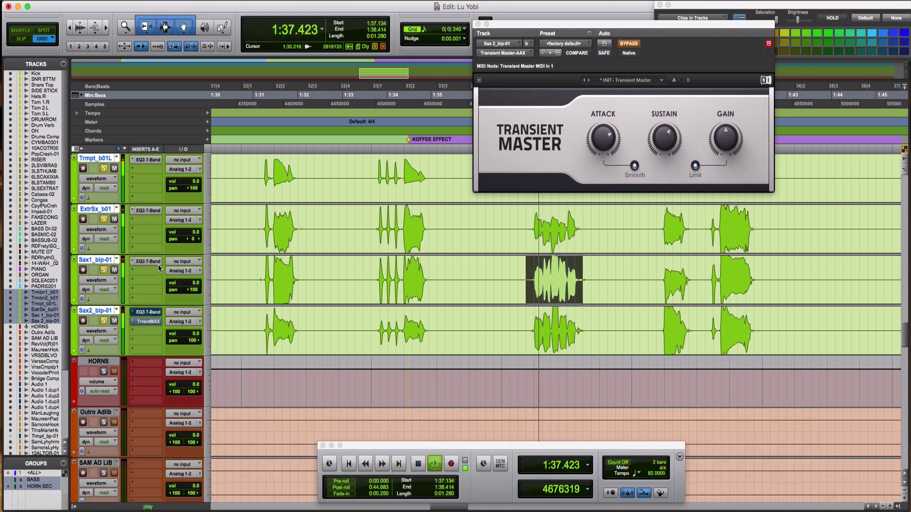
left_click(153, 260, "shift+super")
left_click(146, 213, "shift+super")
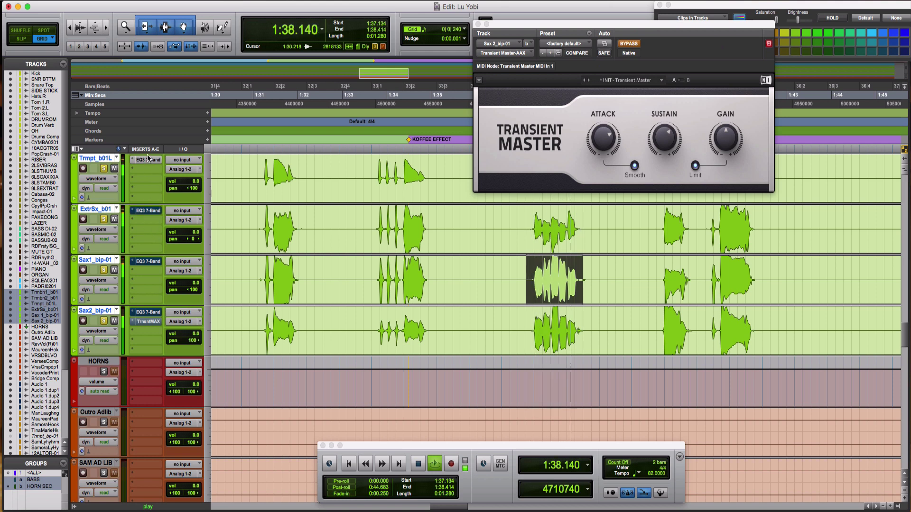
scroll(152, 170, "up", 2)
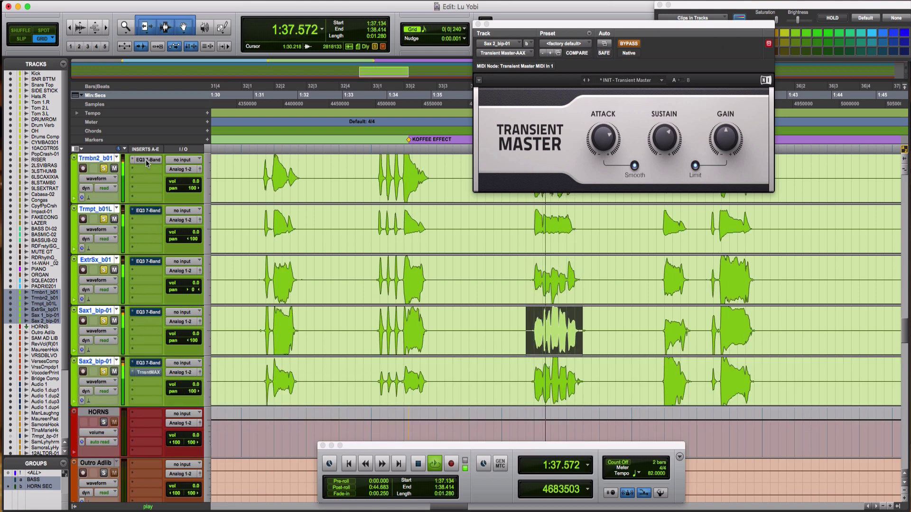
scroll(146, 164, "up", 3)
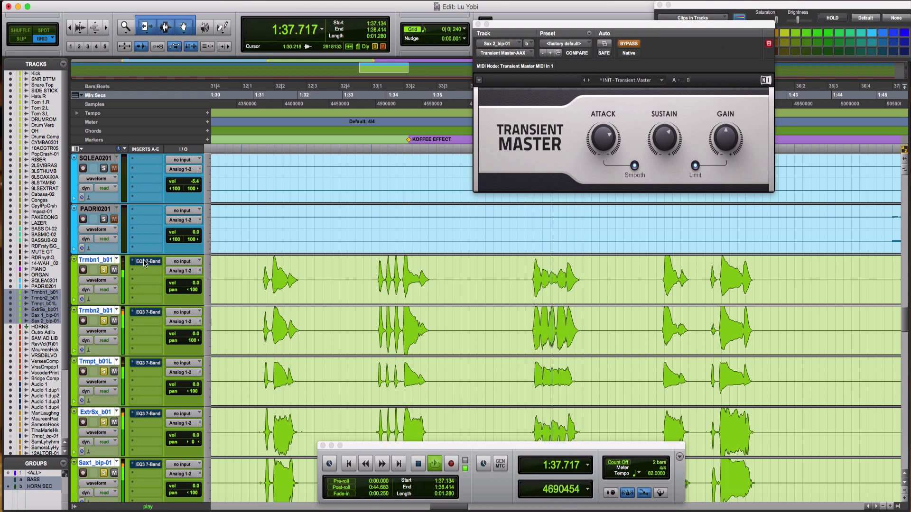
left_click(143, 261, "ctrl+super")
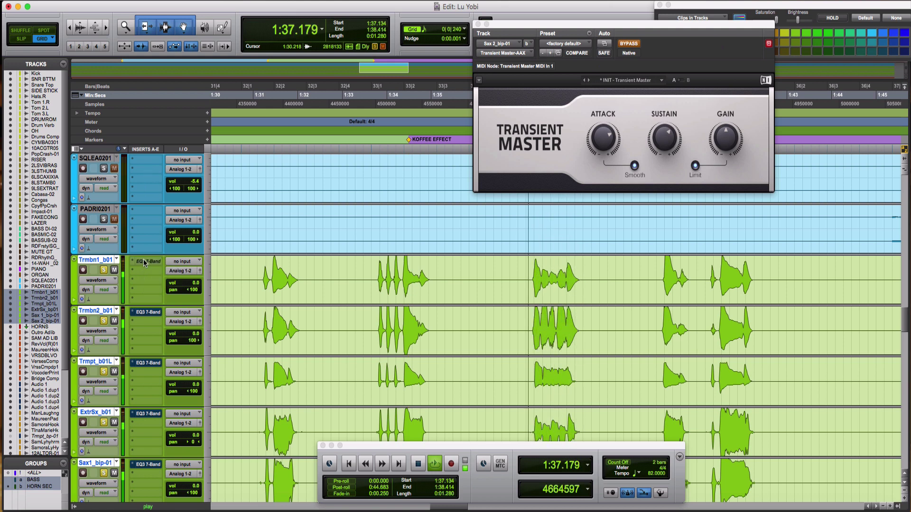
left_click(143, 261, "ctrl+super")
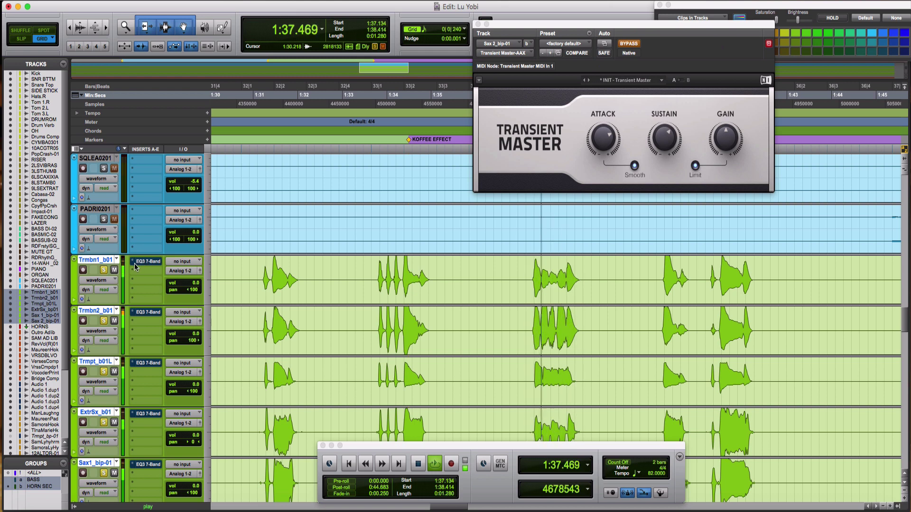
Step: Compare the whole horn section with all its inserts active and bypassed together, finishing with them active
left_click(141, 263, "super")
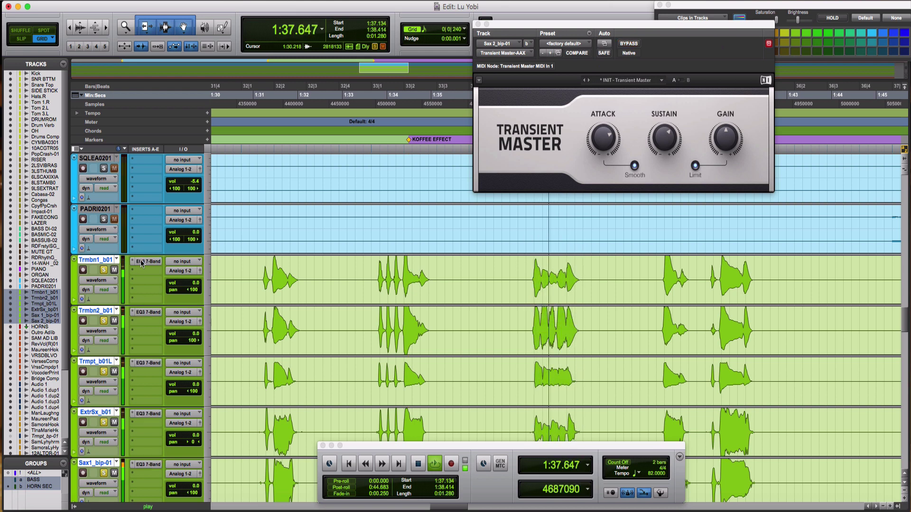
left_click(141, 263, "super")
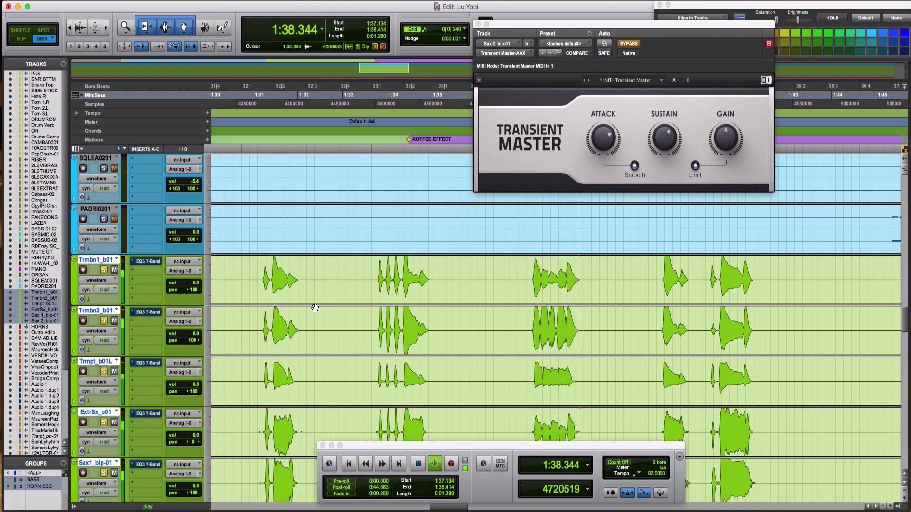
scroll(313, 309, "down", 1)
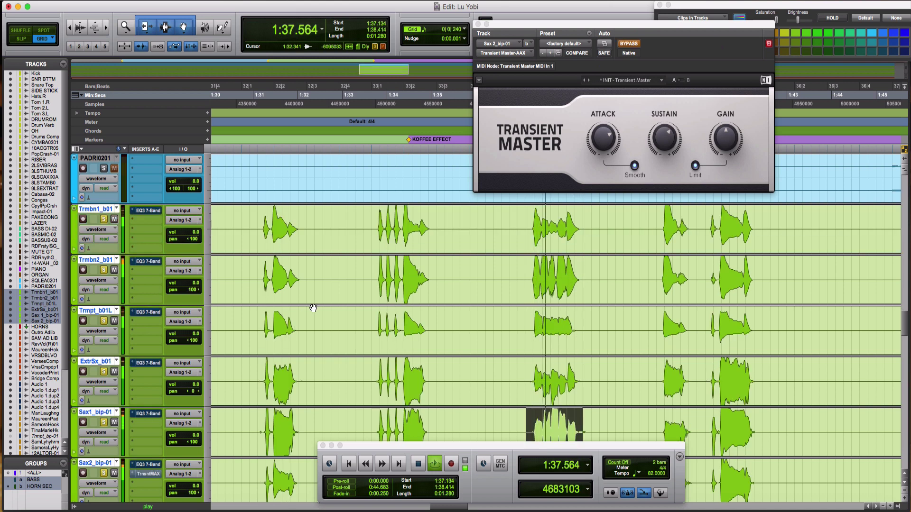
left_click(141, 212, "super")
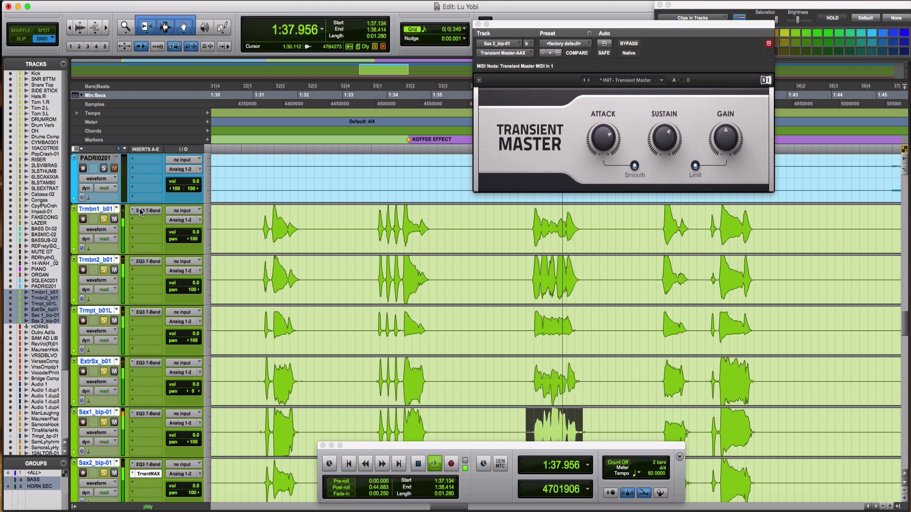
left_click(140, 212, "super")
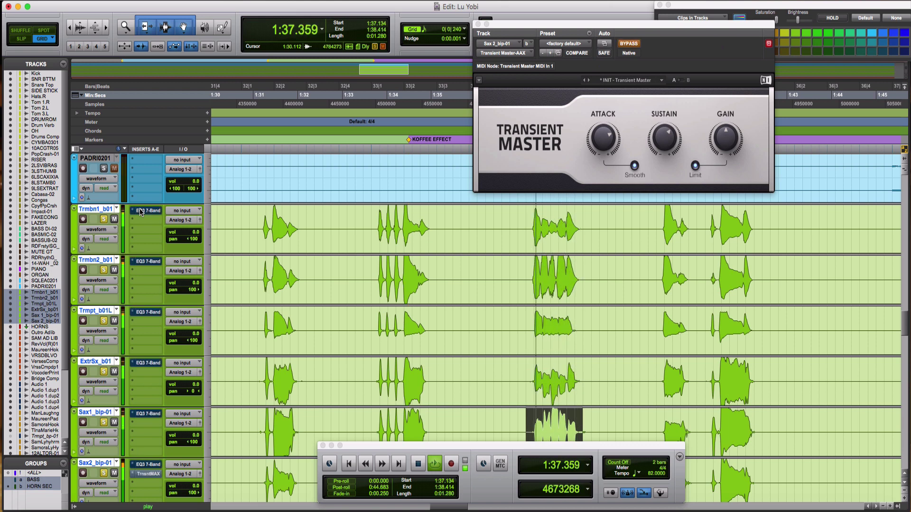
left_click(141, 212, "super")
scroll(411, 309, "down", 3)
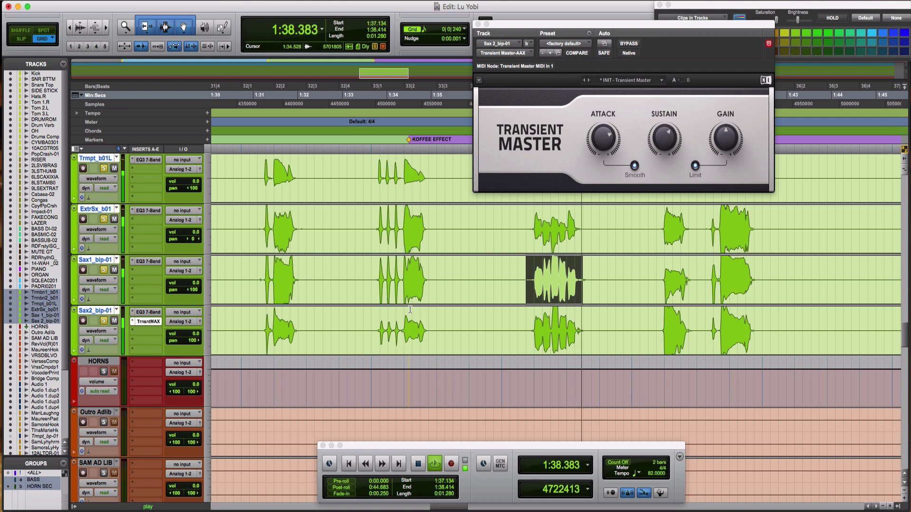
Step: Set the HORNS aux track's input to the COMP stereo bus and rename that bus HORNS
left_click(97, 362)
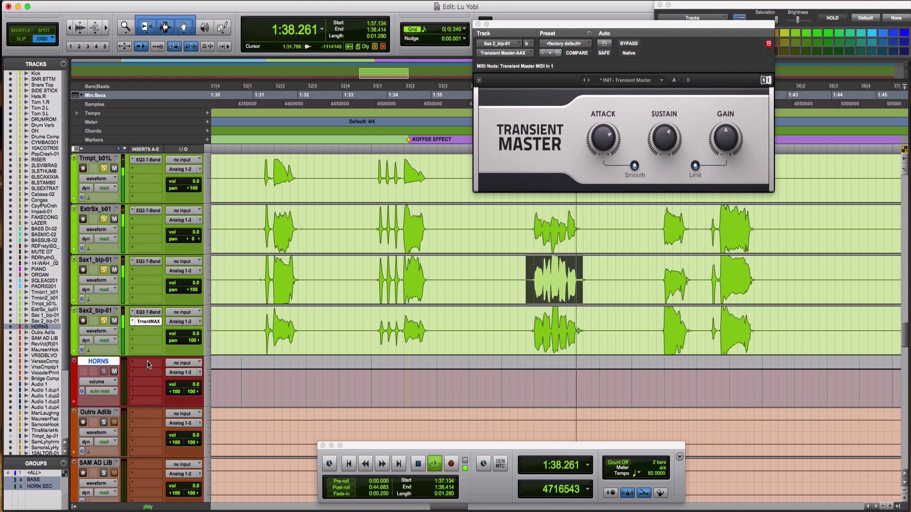
left_click(178, 362)
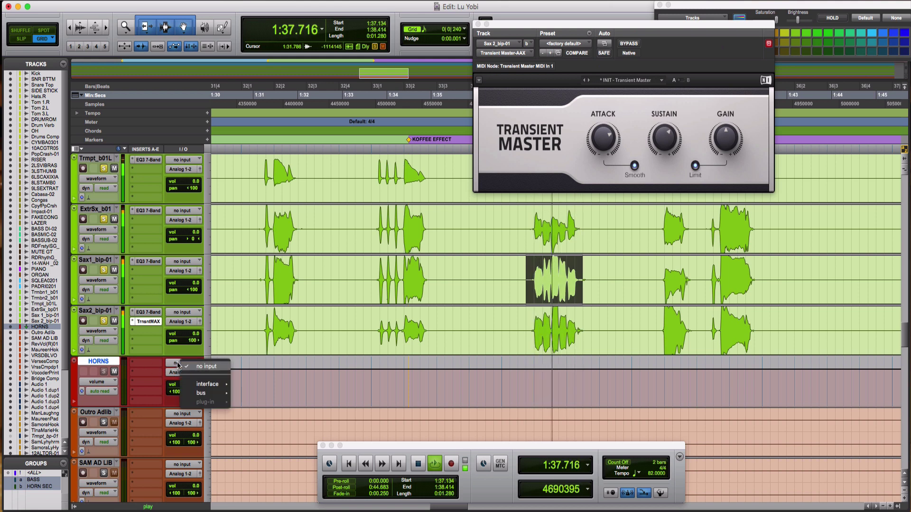
mouse_move(206, 397)
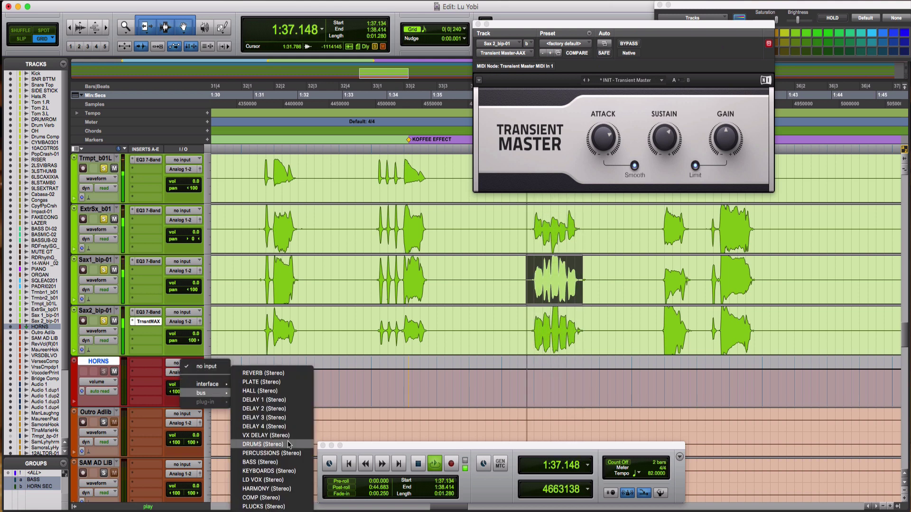
left_click(261, 499)
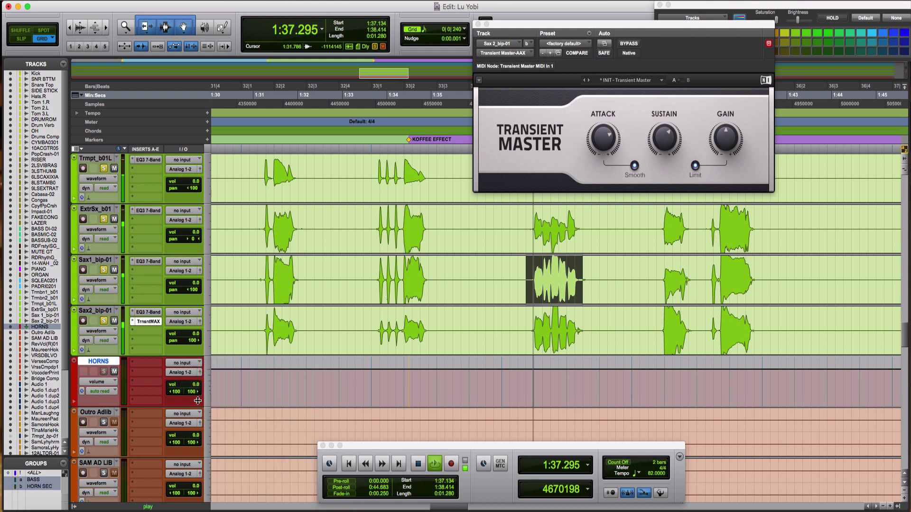
right_click(177, 363)
left_click(204, 383)
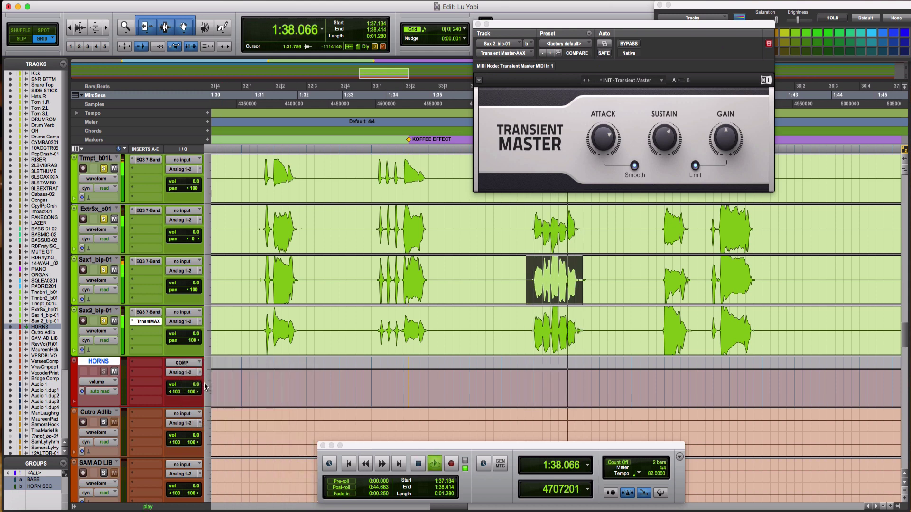
type("HORNS")
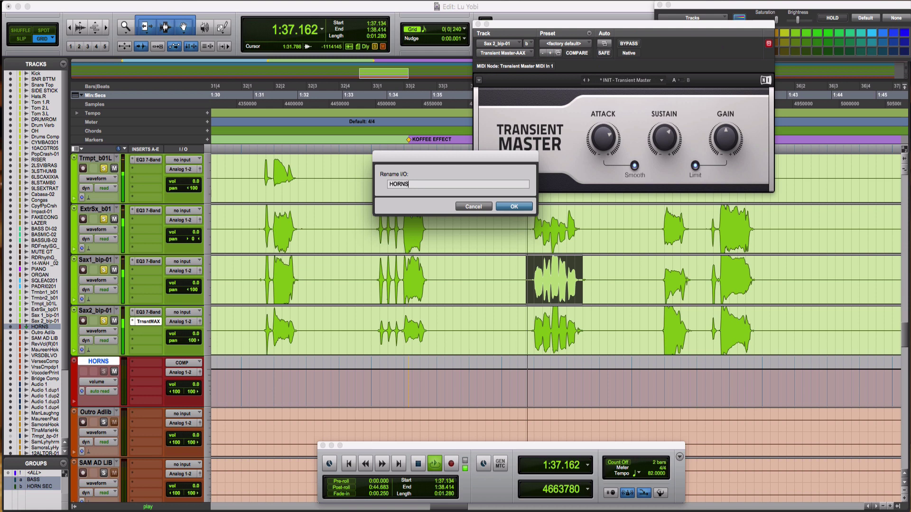
key("Return")
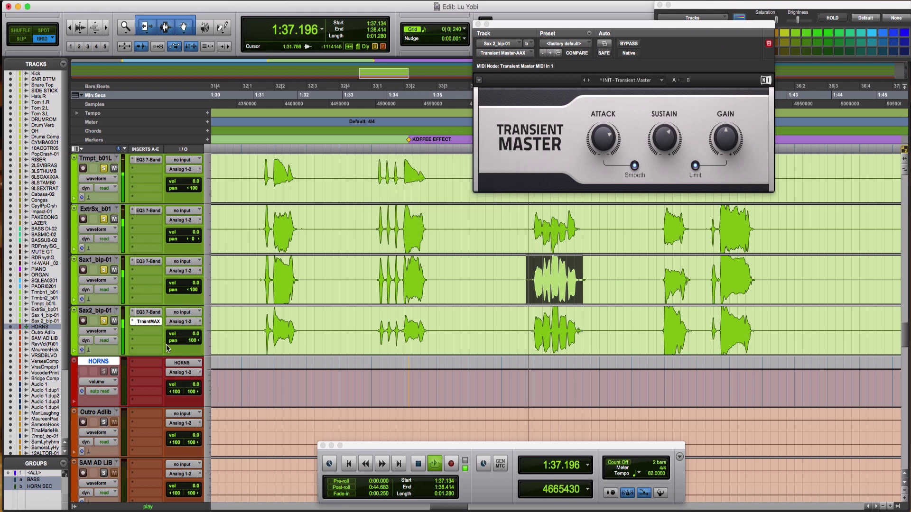
Step: Select all six horn tracks, from the second sax up to the first trombone
scroll(147, 341, "down", 2)
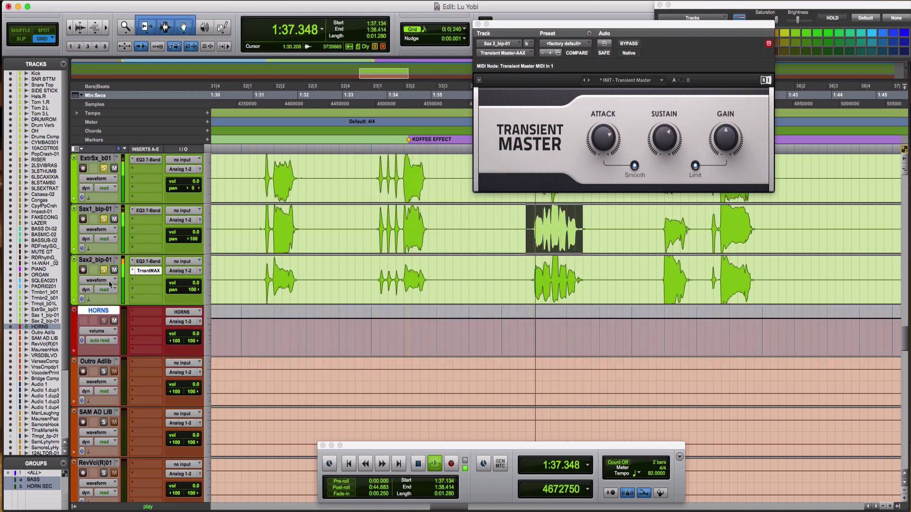
left_click(95, 259)
scroll(97, 260, "up", 5)
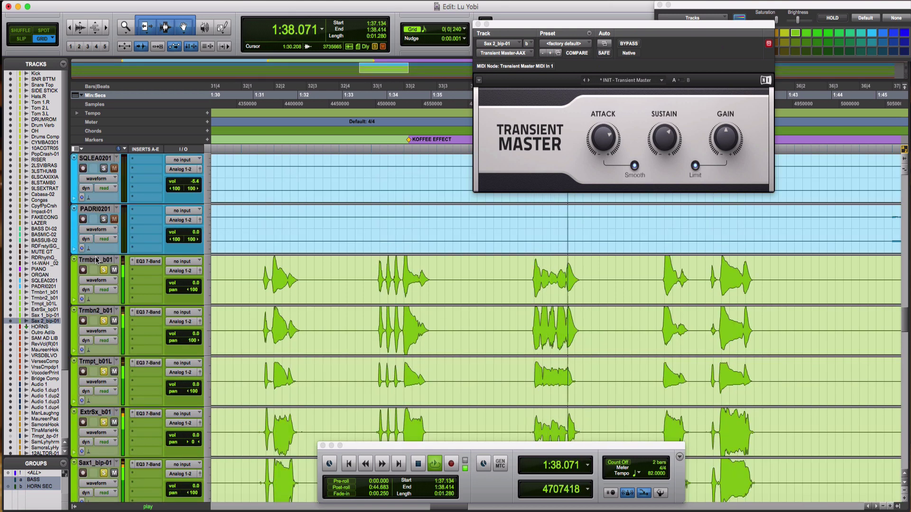
left_click(96, 260, "shift")
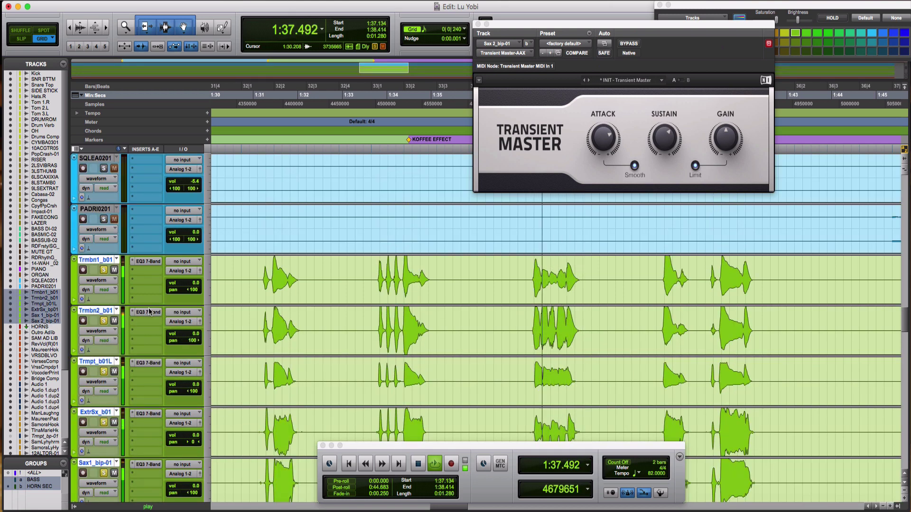
left_click(183, 313)
mouse_move(212, 346)
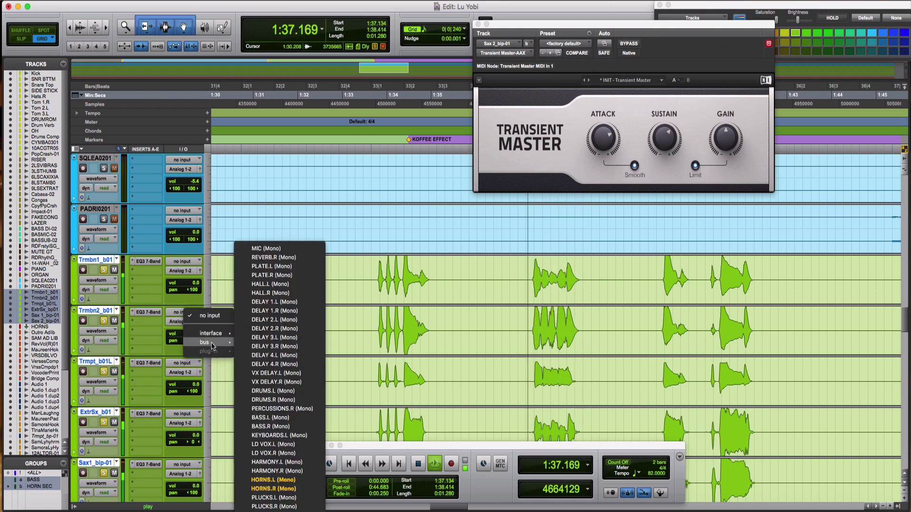
left_click(153, 315)
Step: Route the outputs of all the selected horn tracks to the HORNS stereo bus and restart playback
scroll(153, 316, "down", 6)
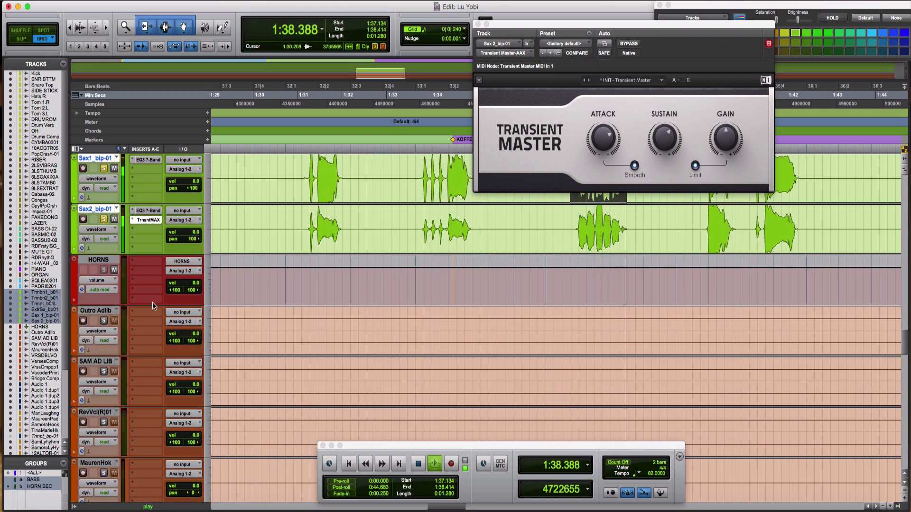
left_click(181, 219)
mouse_move(205, 231)
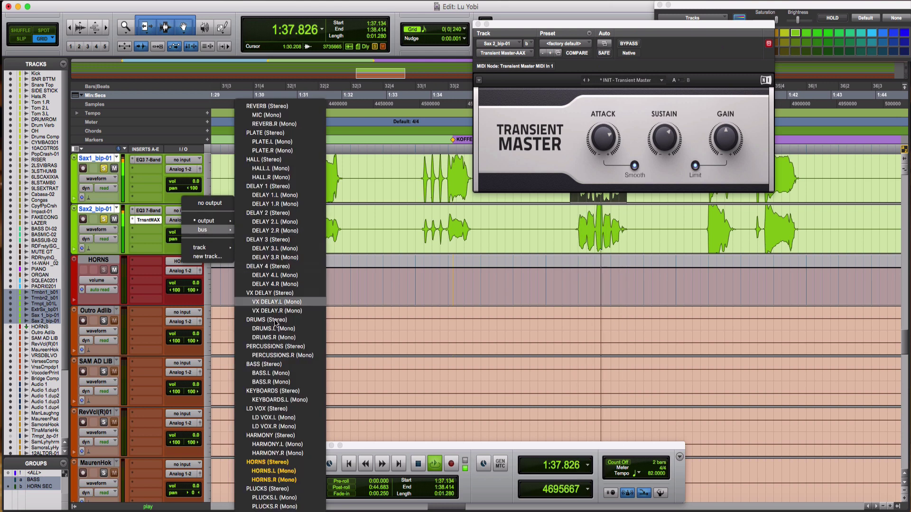
left_click(267, 462)
key("space")
key("space")
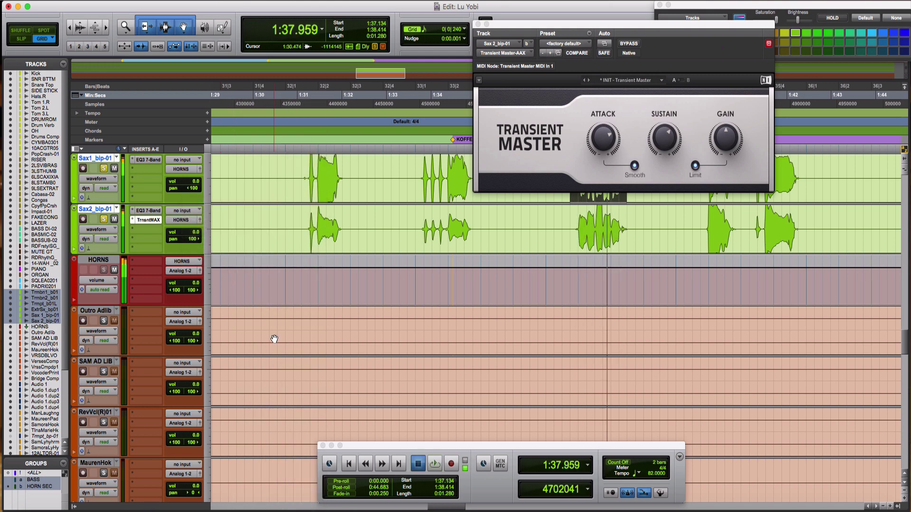
Step: Insert StudioRack as a multichannel plug-in in the first insert slot of the HORNS aux track and reposition its window
left_click(100, 310)
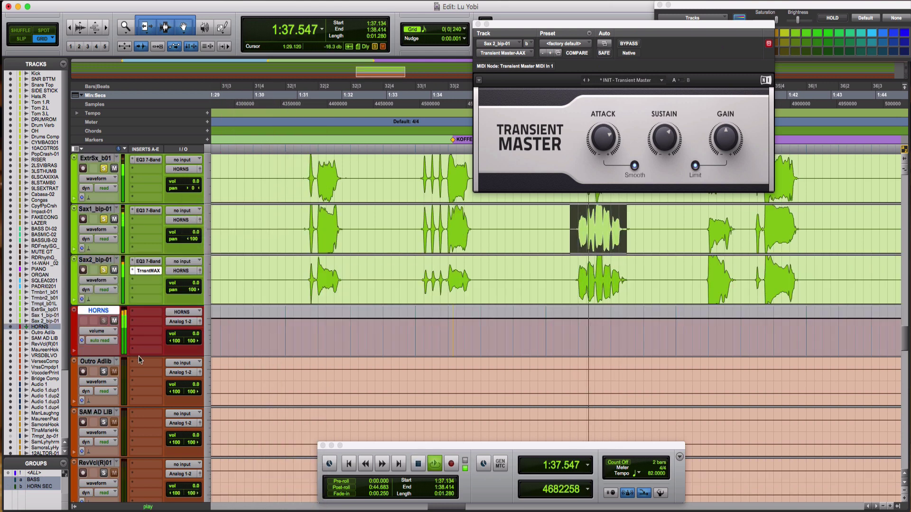
left_click(147, 314)
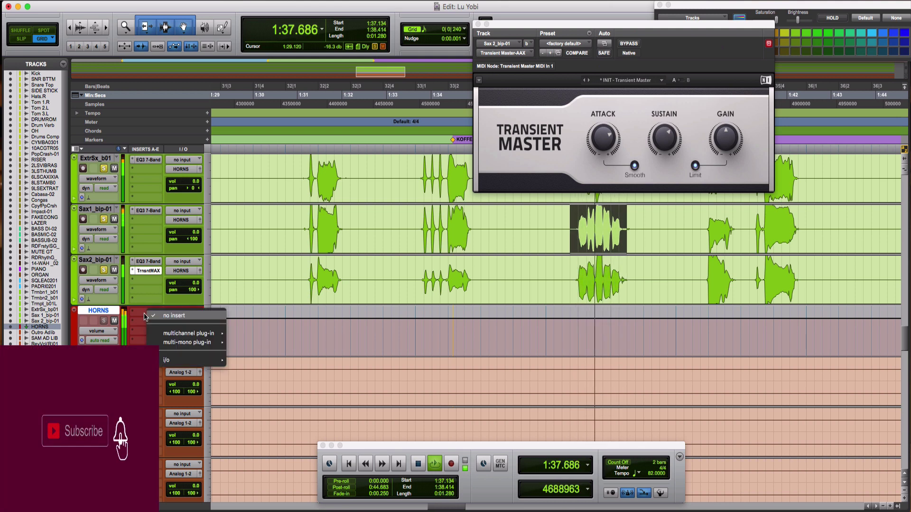
mouse_move(209, 336)
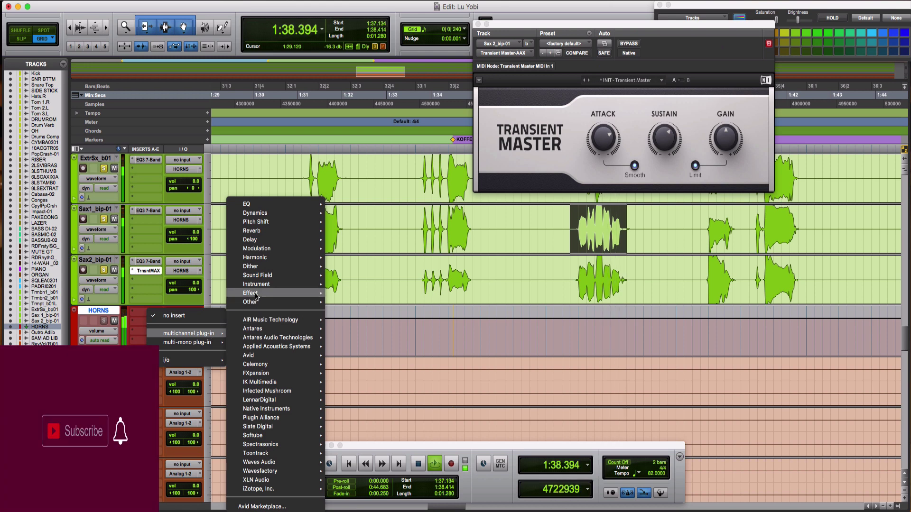
mouse_move(266, 294)
left_click(365, 428)
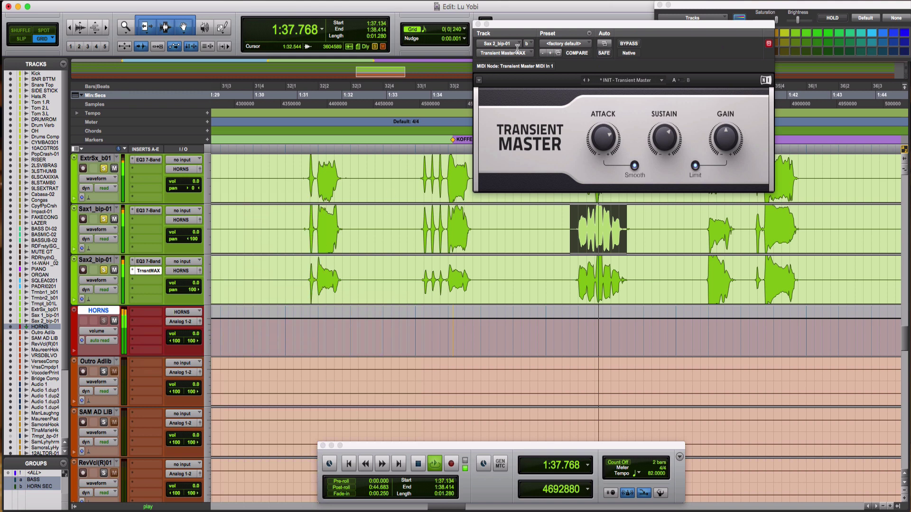
left_click_drag(539, 31, 491, 23)
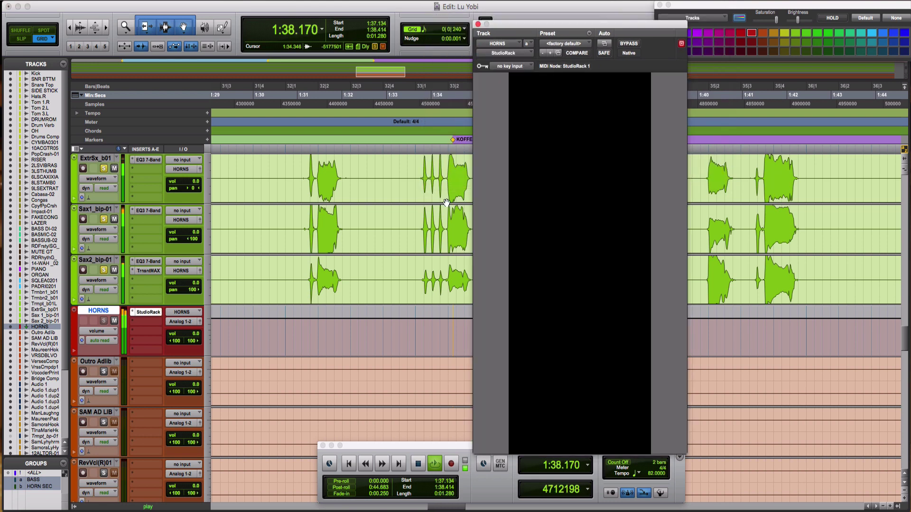
left_click_drag(532, 24, 365, 21)
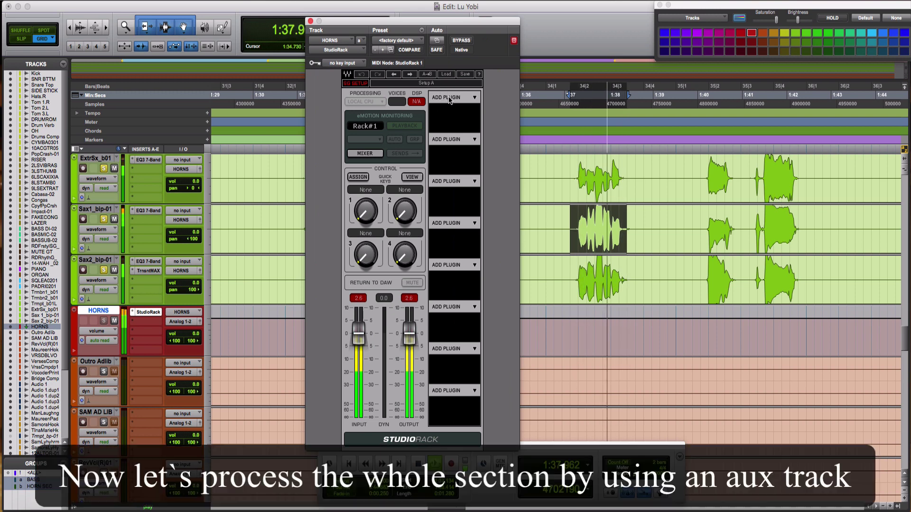
Step: Load NLS Channel into StudioRack's first slot with a raised drive and the VCA group set to None
left_click(474, 98)
mouse_move(522, 106)
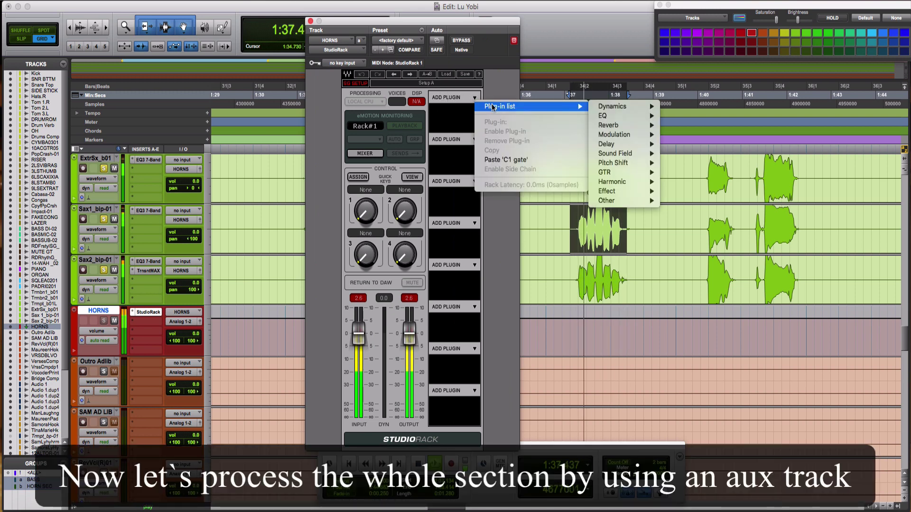
mouse_move(617, 182)
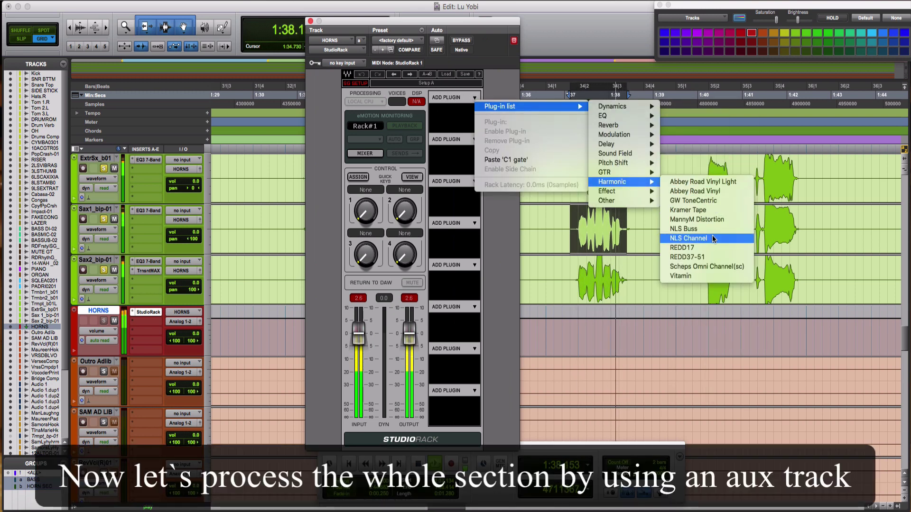
left_click(702, 238)
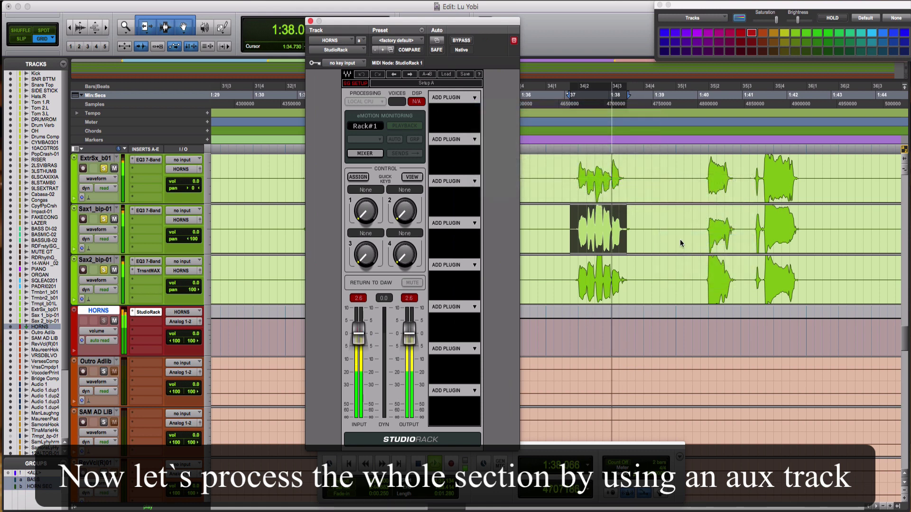
left_click(428, 113)
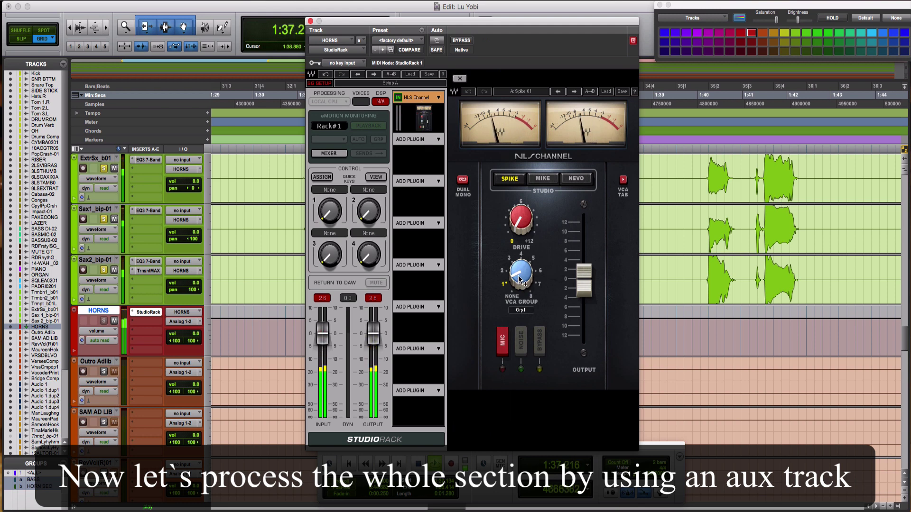
mouse_move(521, 218)
left_mouse_down()
mouse_move(521, 200)
mouse_move(521, 210)
left_mouse_up()
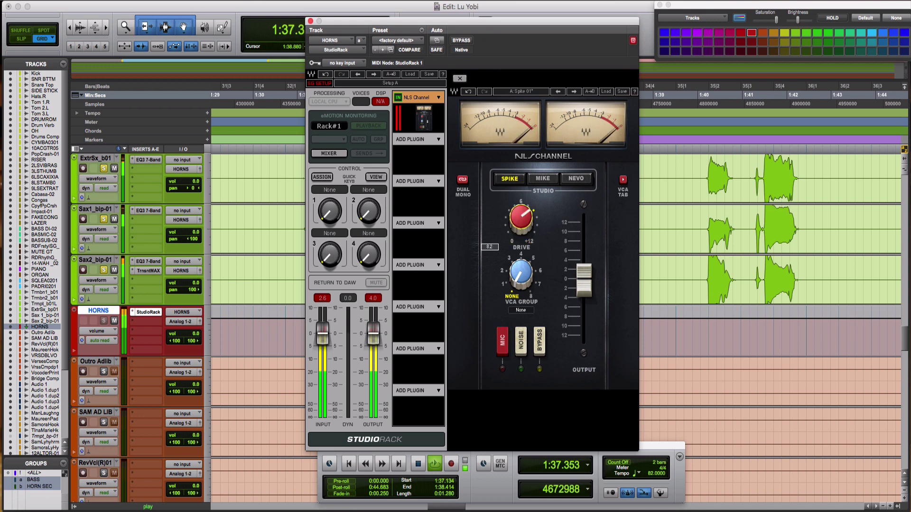
Step: Compare the Spike, Mike and Nevo console models in NLS Channel on the looping phrase, finishing on Spike
left_click(543, 179)
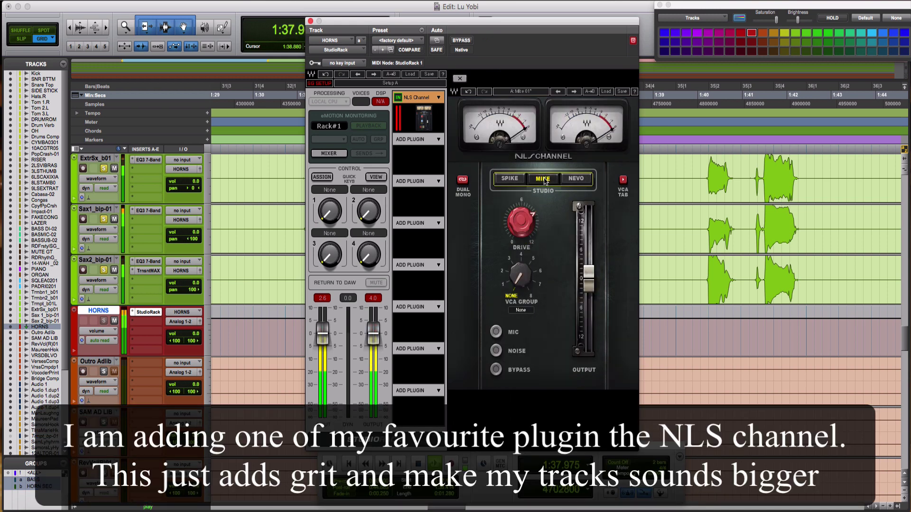
left_click(577, 180)
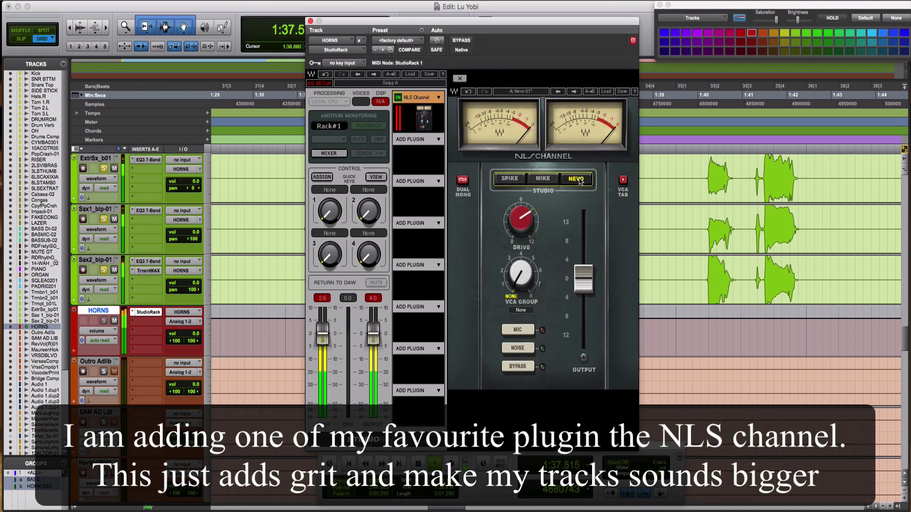
left_click(510, 179)
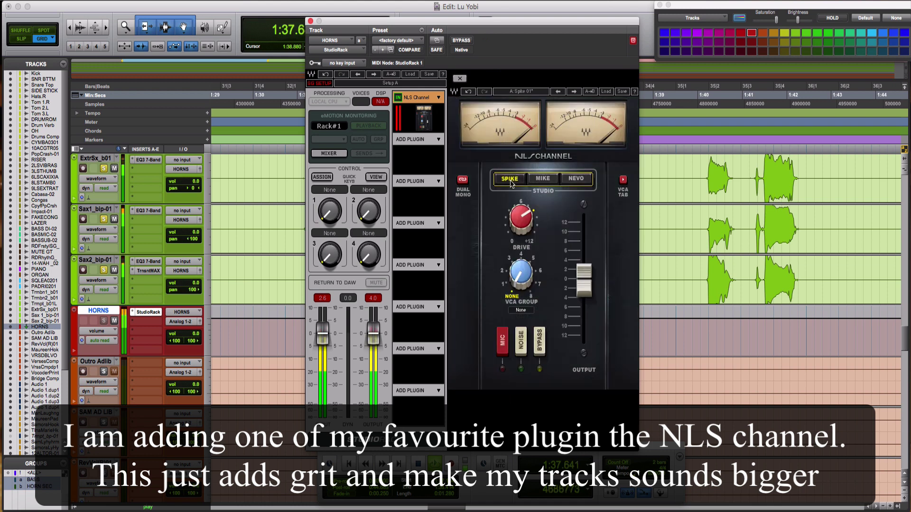
left_click(543, 179)
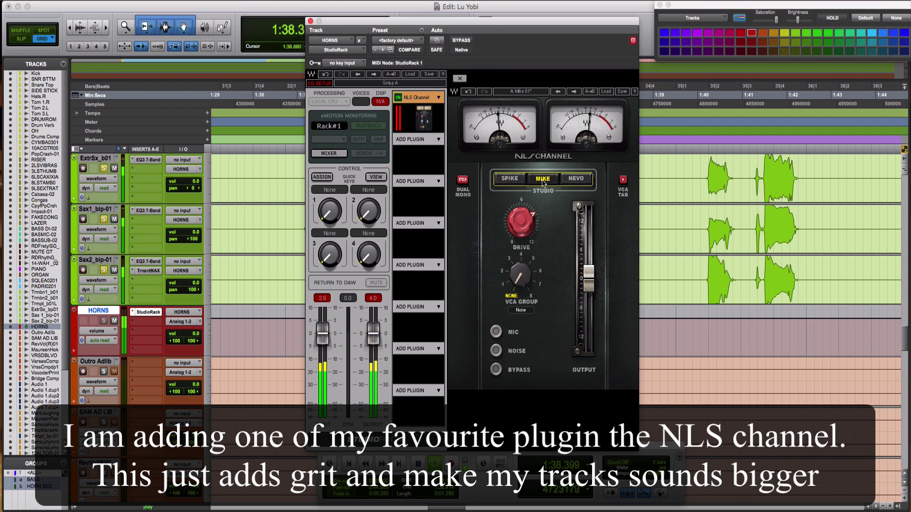
left_click(576, 179)
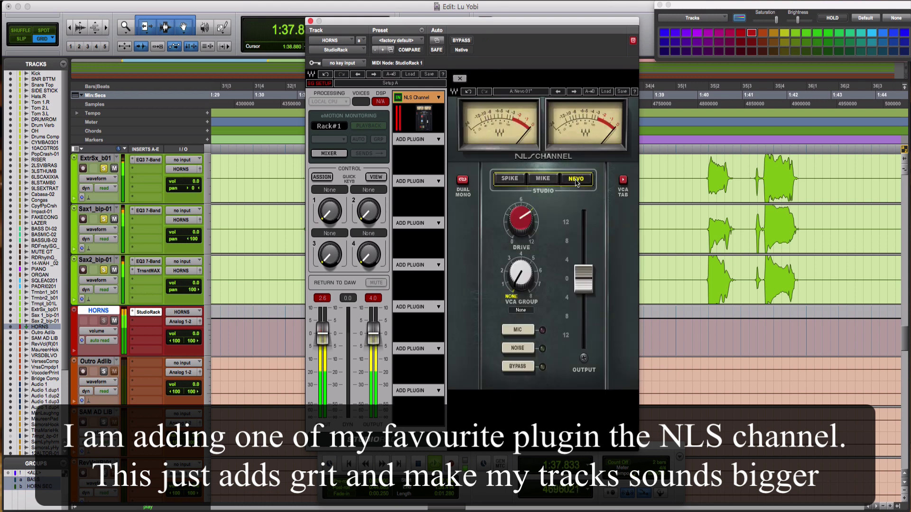
left_click(510, 179)
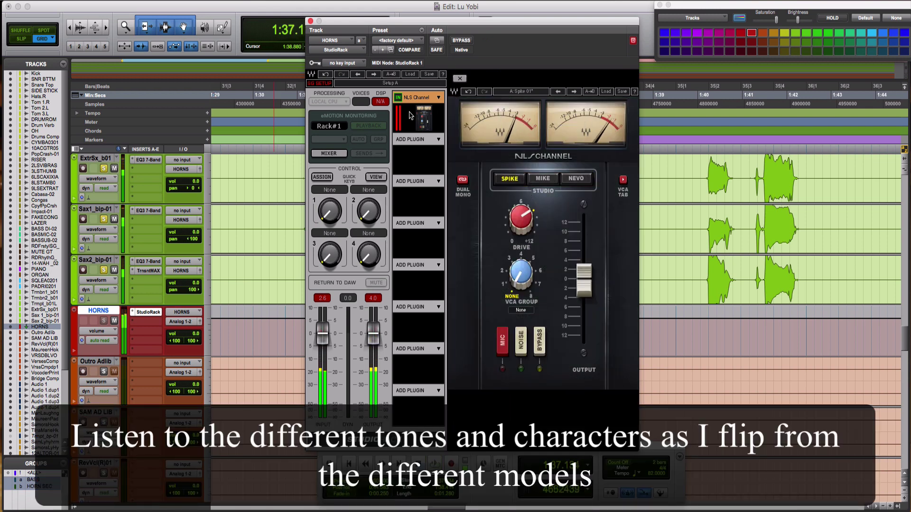
Step: Select the earlier horn phrase from 1:33.658 to 1:34.939 across the three sax tracks and loop its playback, keeping StudioRack in view
left_click_drag(333, 24, 643, 35)
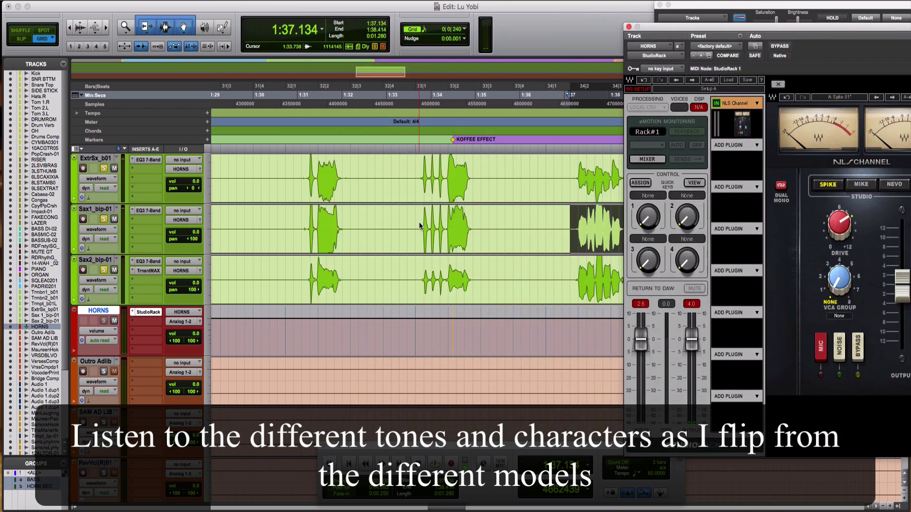
left_click_drag(416, 226, 475, 231)
key("space")
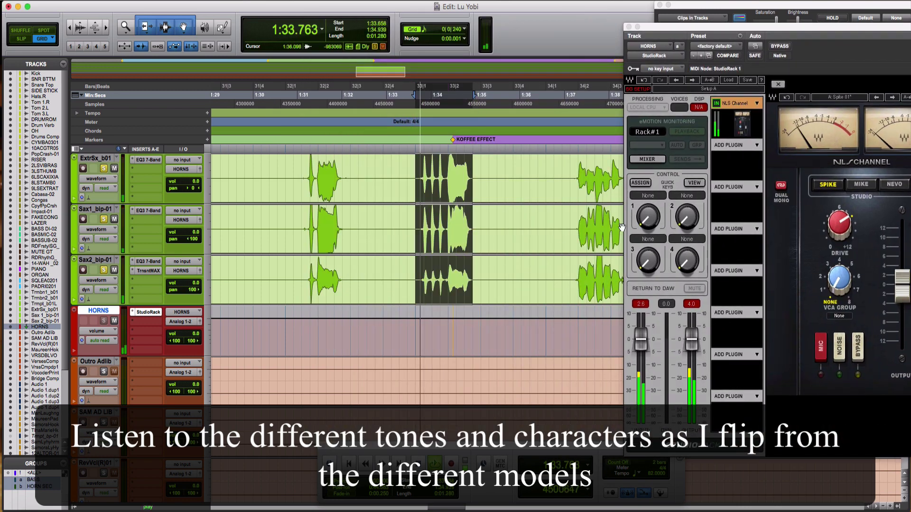
left_click_drag(769, 28, 494, 19)
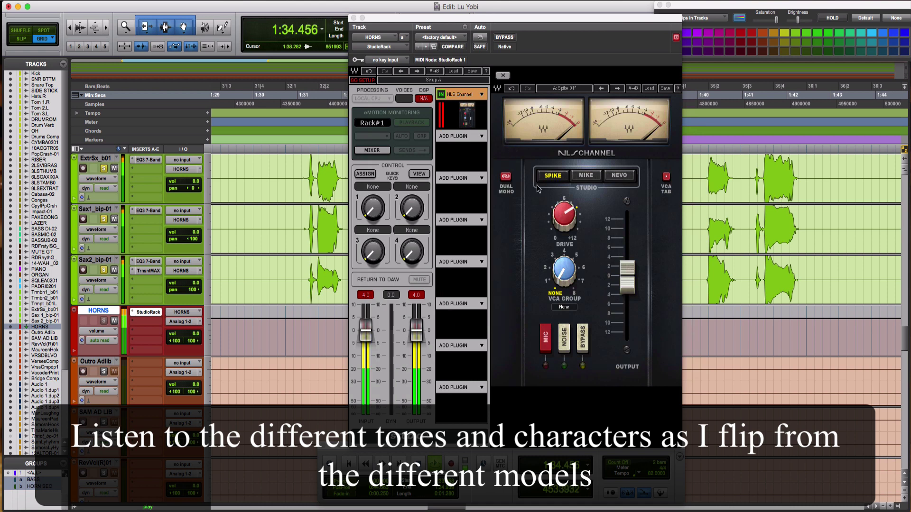
Step: Compare the Spike, Mike and Nevo console models in NLS Channel on the earlier phrase, settle on Nevo and reduce its drive and output slightly
left_click(584, 178)
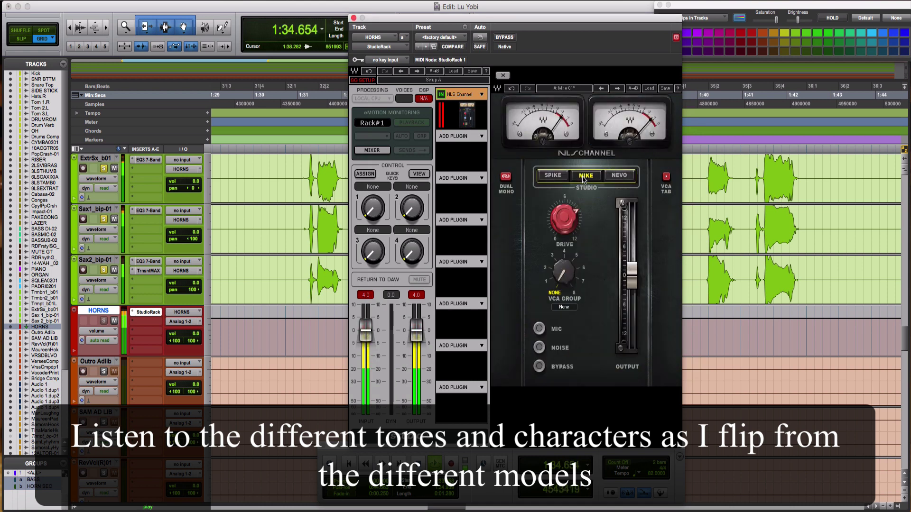
left_click(620, 176)
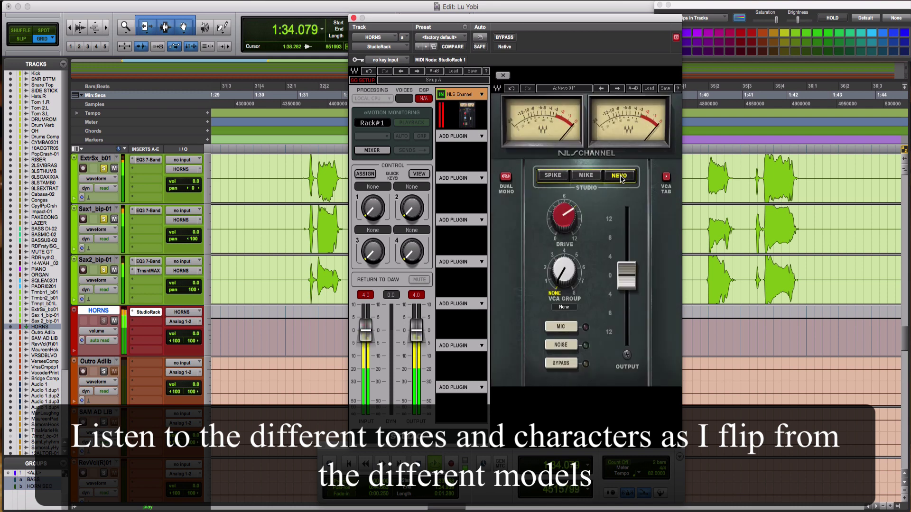
left_click(557, 181)
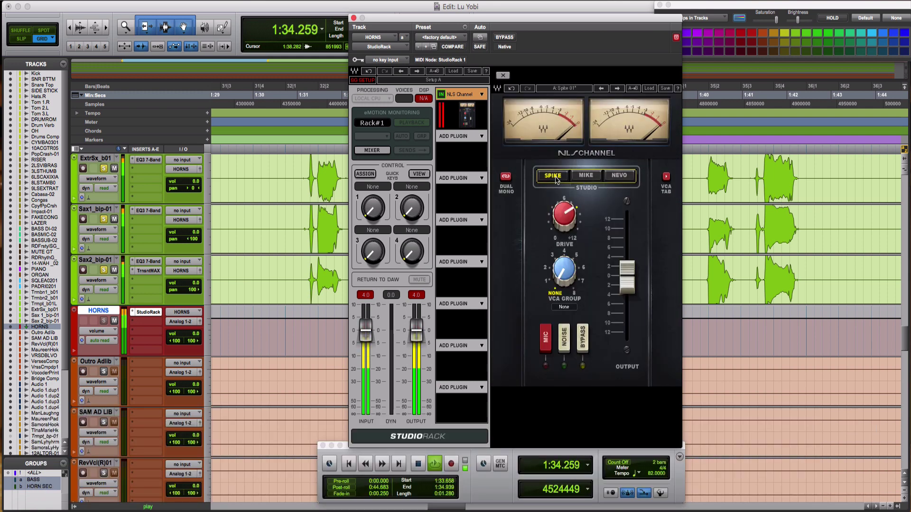
left_click(585, 177)
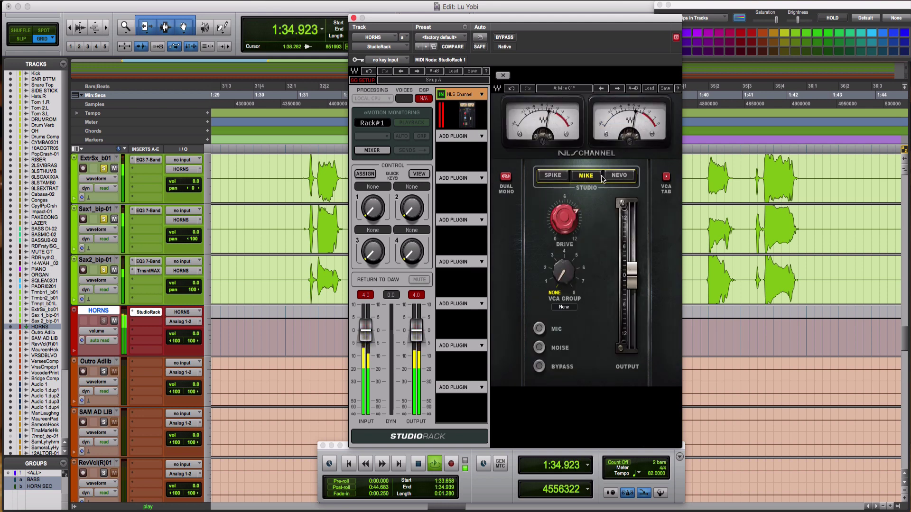
left_click(616, 177)
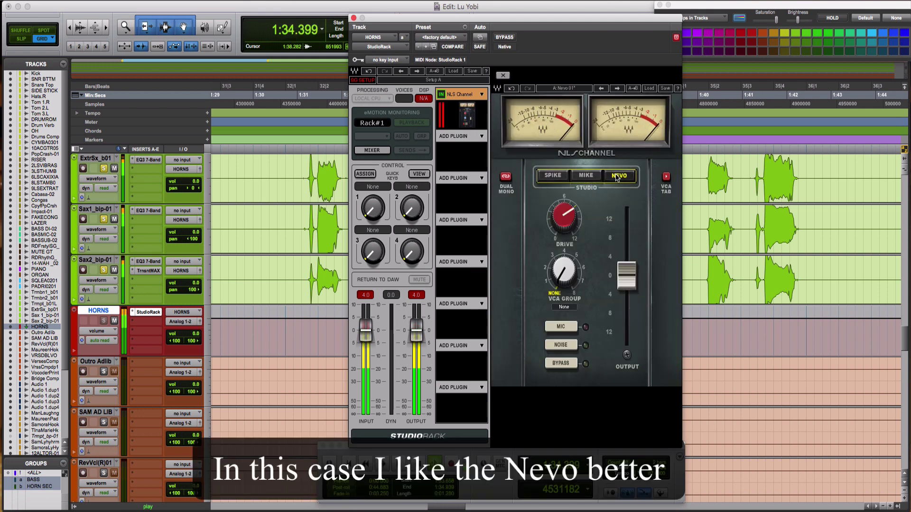
left_click(545, 178)
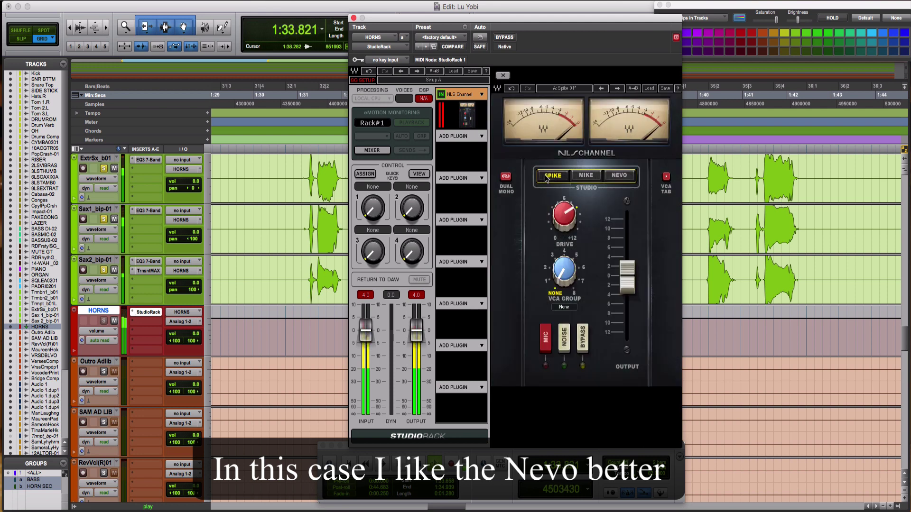
left_click(617, 176)
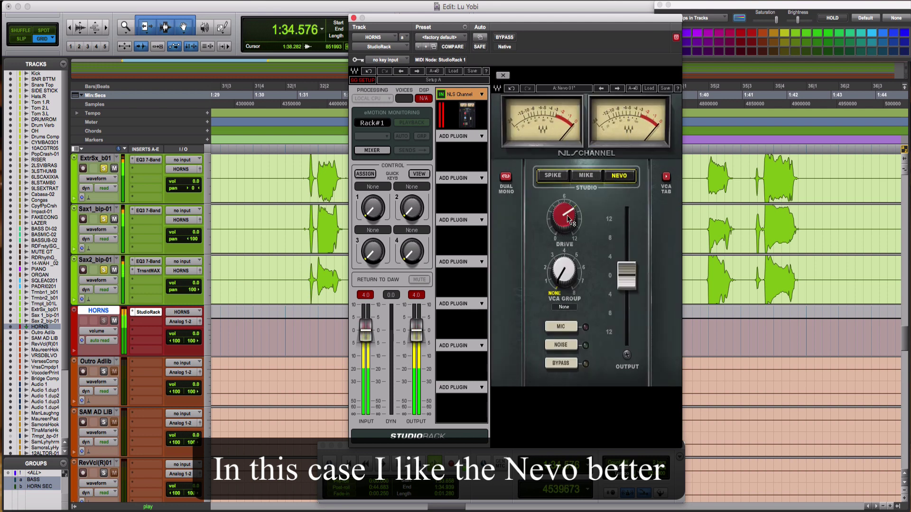
left_click_drag(569, 219, 563, 215)
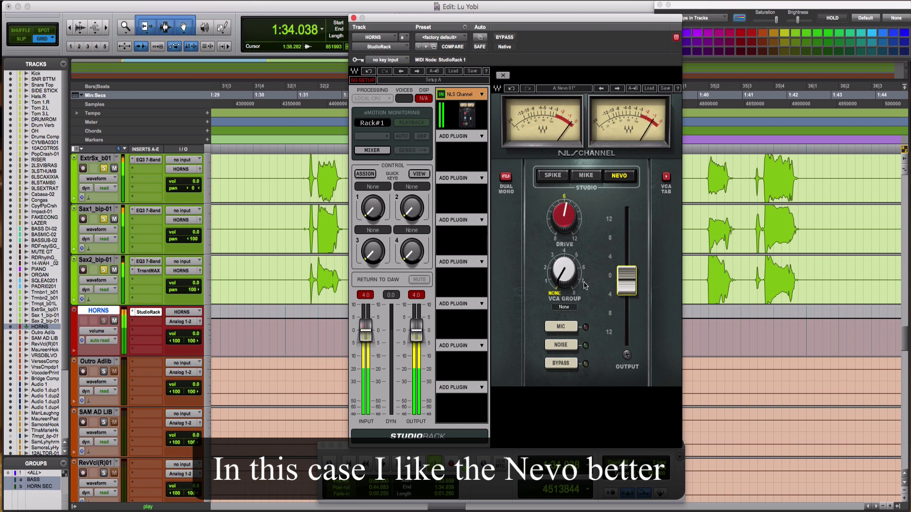
Step: Load the F6-RTA equalizer into StudioRack's second slot, after NLS Channel
left_click(473, 138)
mouse_move(511, 146)
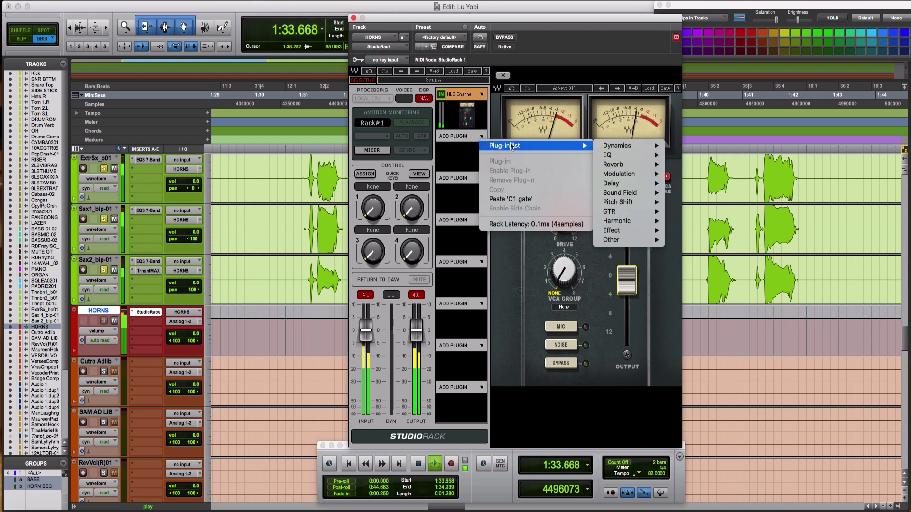
mouse_move(617, 155)
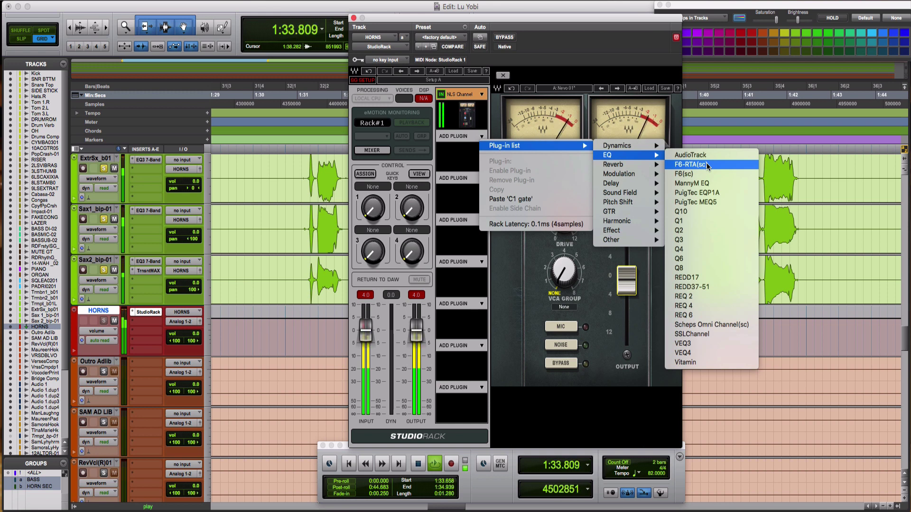
left_click(690, 164)
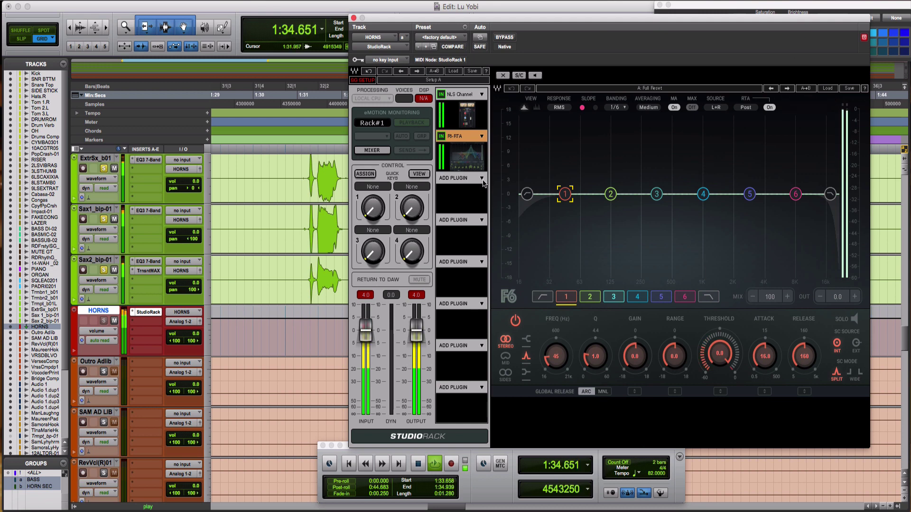
Step: Enable F6's high-pass filter and audition it in solo, lowering its cutoff to 16 Hz
left_click(526, 194)
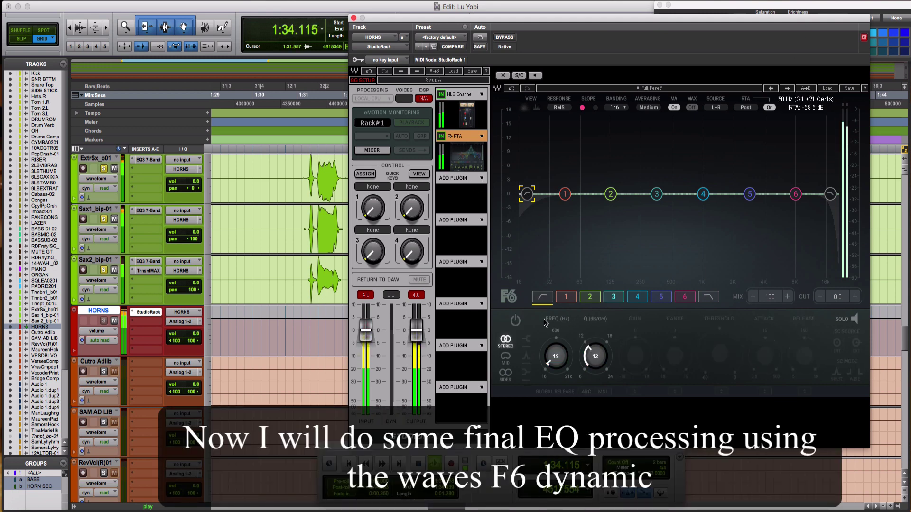
mouse_move(526, 194)
left_mouse_down()
mouse_move(813, 193)
mouse_move(522, 196)
left_mouse_up()
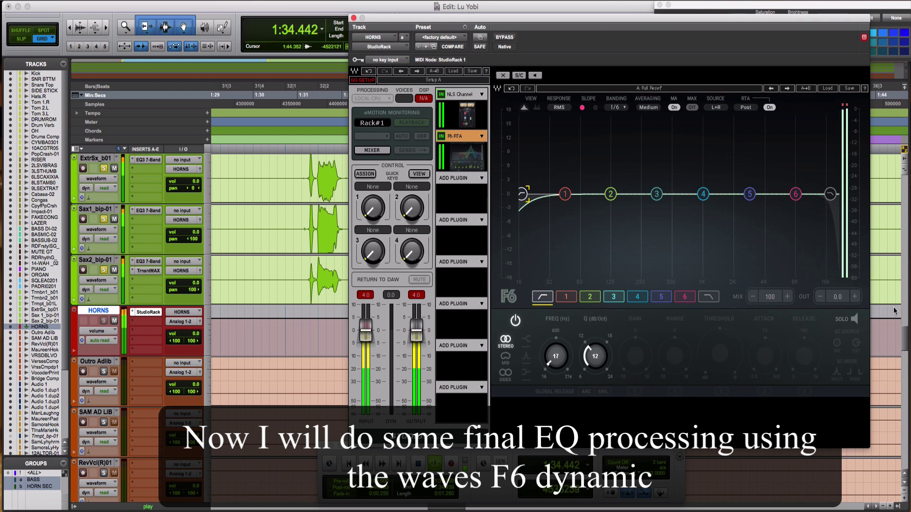
left_click(849, 319)
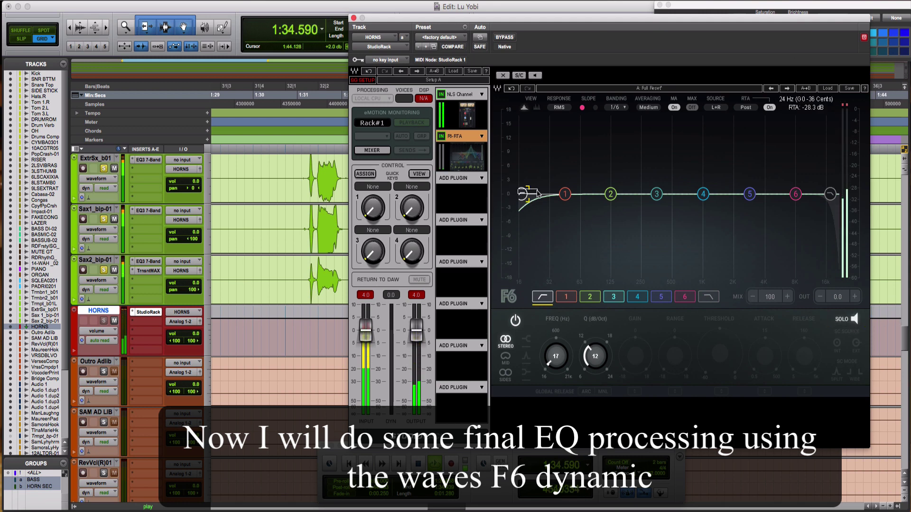
mouse_move(525, 196)
left_mouse_down()
mouse_move(747, 194)
mouse_move(521, 194)
left_mouse_up()
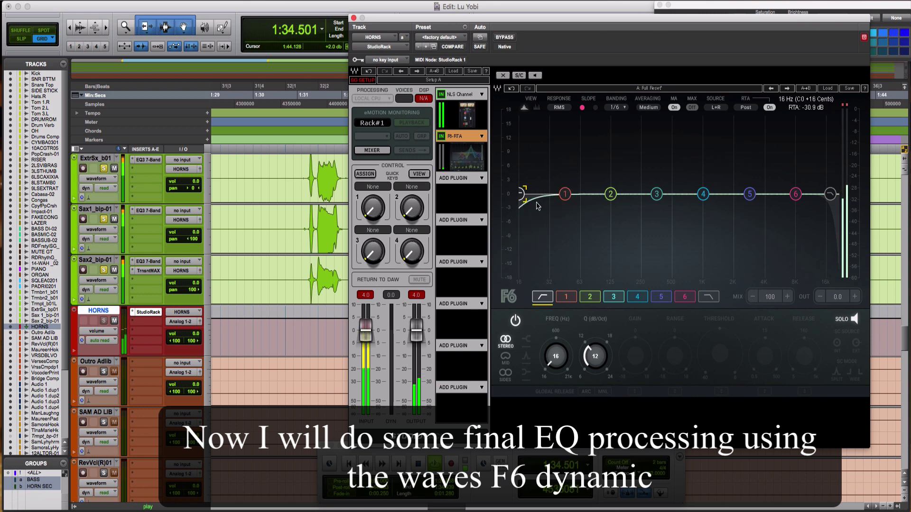
Step: Try F6's low-pass filter in solo with its cutoff raised to 21357 Hz, and switch the filter back off
left_click(831, 197)
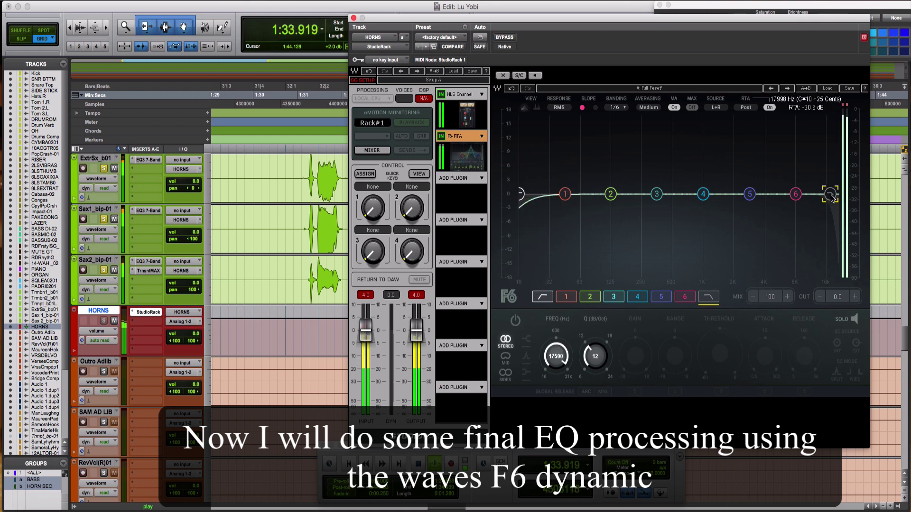
left_click(515, 321)
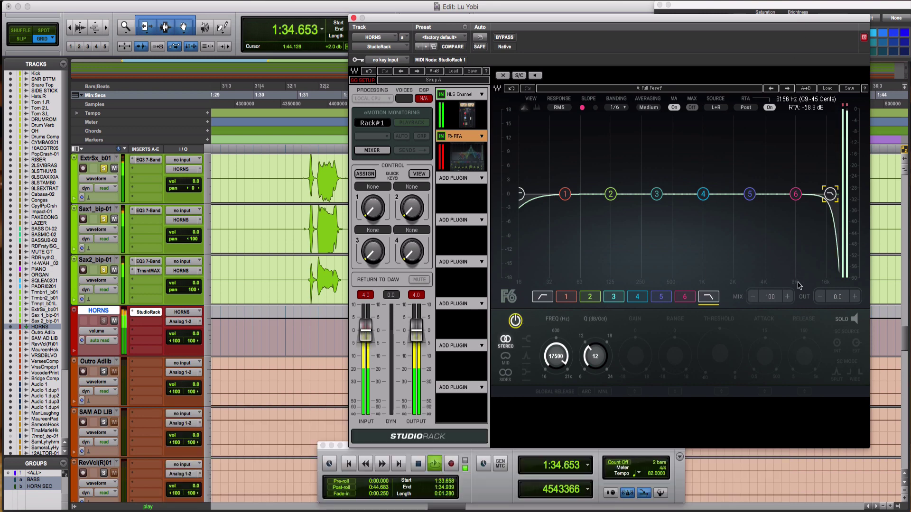
left_click(855, 319)
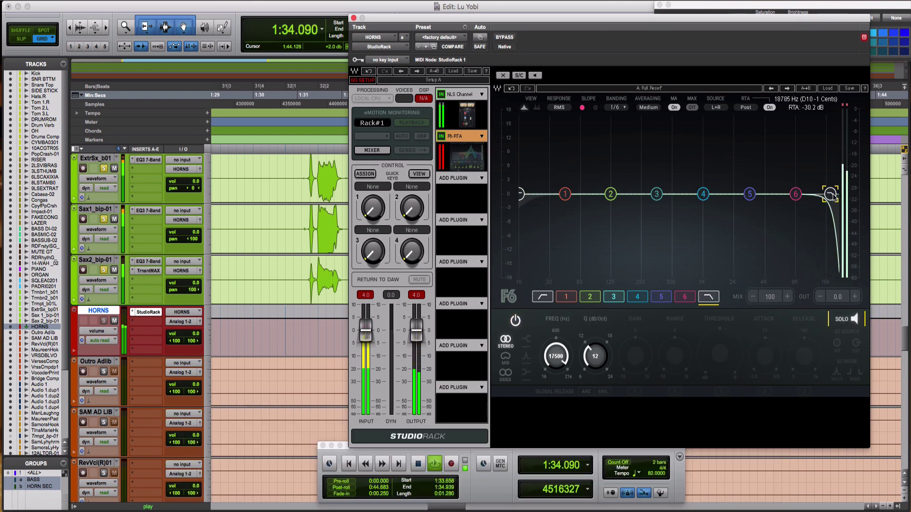
mouse_move(831, 193)
left_mouse_down()
mouse_move(588, 194)
mouse_move(836, 194)
left_mouse_up()
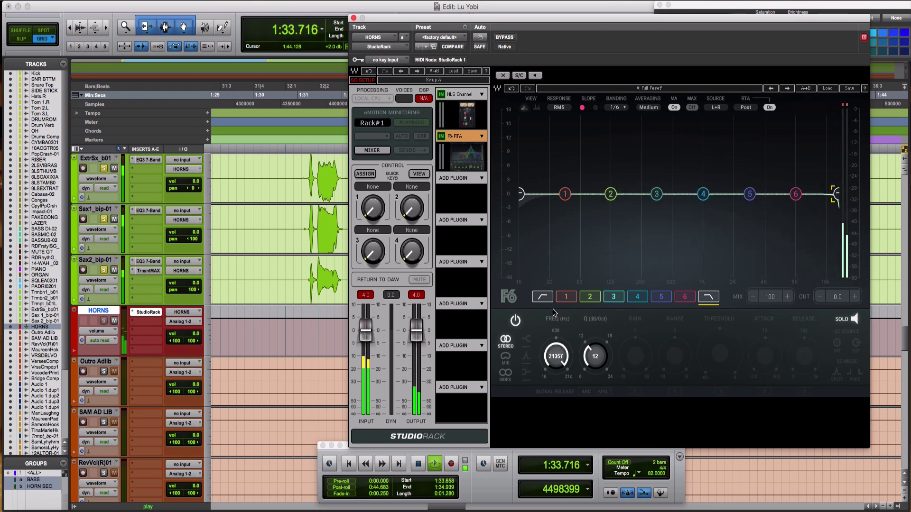
left_click(515, 321)
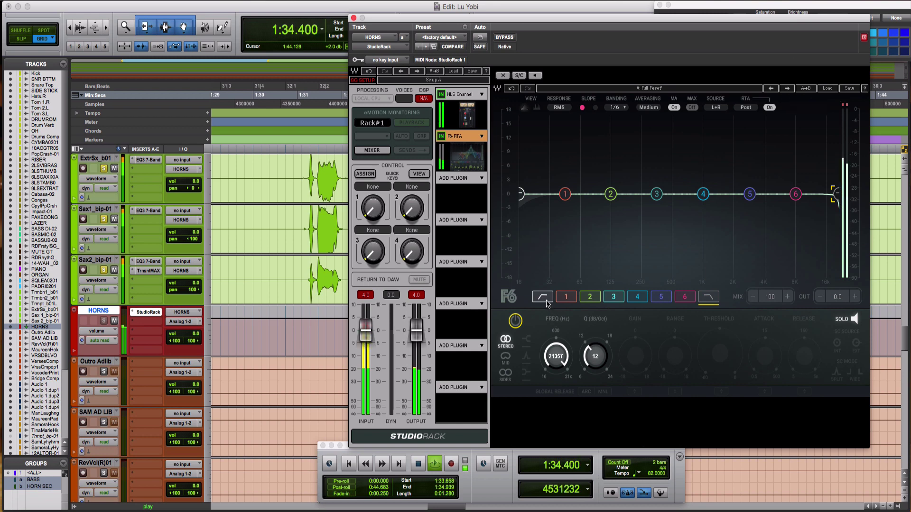
Step: Solo the high-pass filter to find the unneeded lows, unsolo it and set its cutoff to 81 Hz
left_click(521, 193)
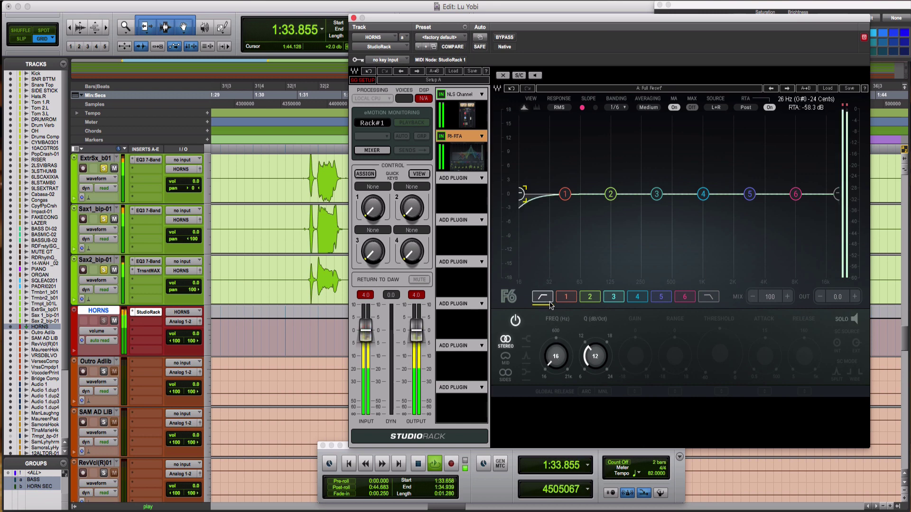
left_click(854, 320)
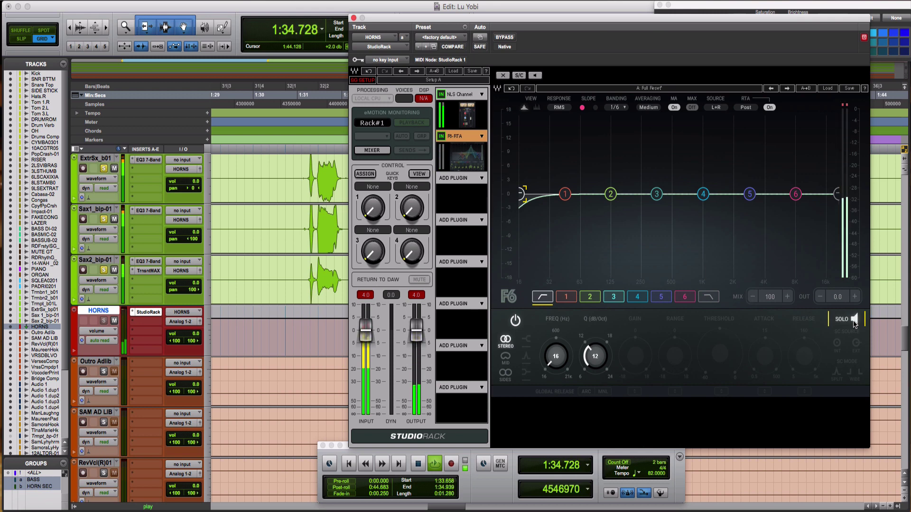
left_click_drag(522, 193, 560, 193)
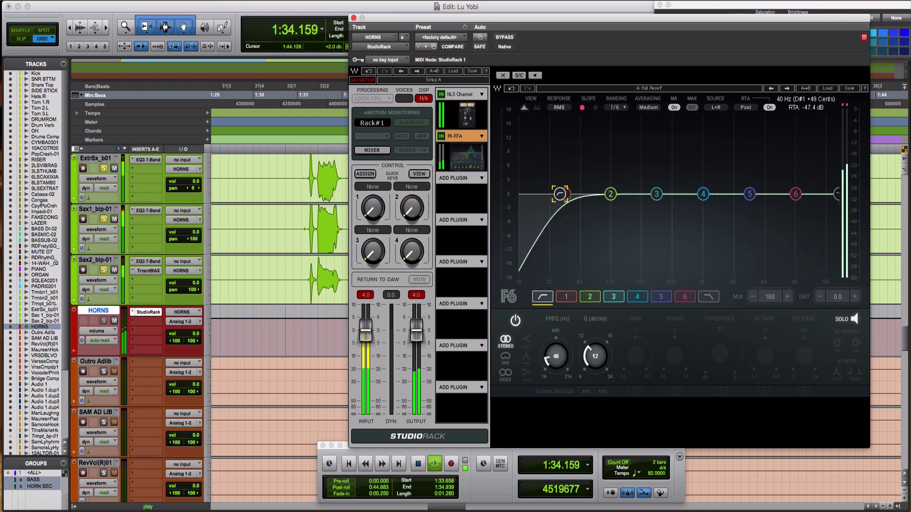
left_click(840, 322)
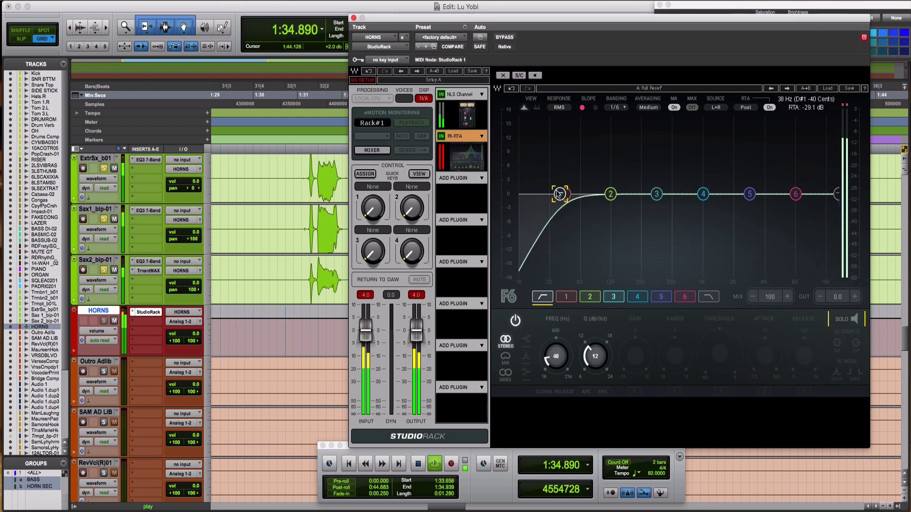
left_click_drag(560, 194, 591, 194)
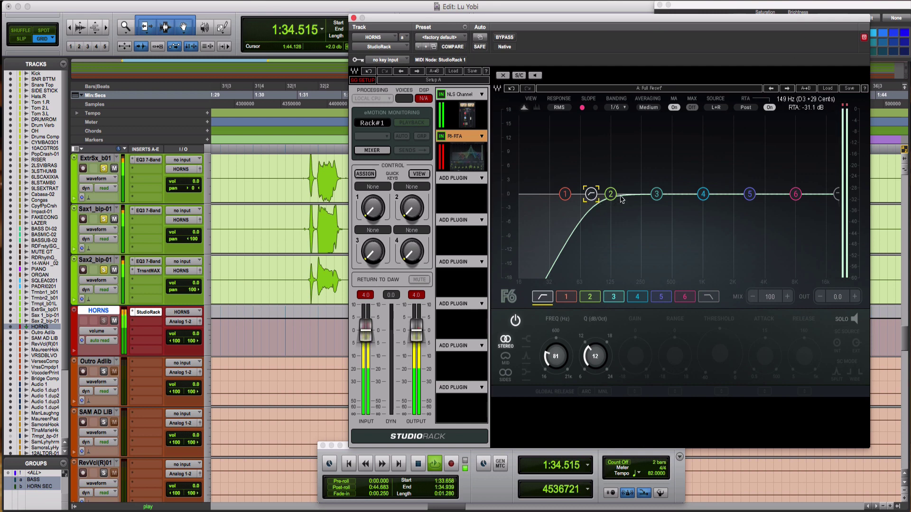
Step: Sweep F6's band 2 with a strong boost to 340 Hz, and set its Q to 3.5 and gain to -1.4 dB
left_click_drag(611, 195, 654, 112)
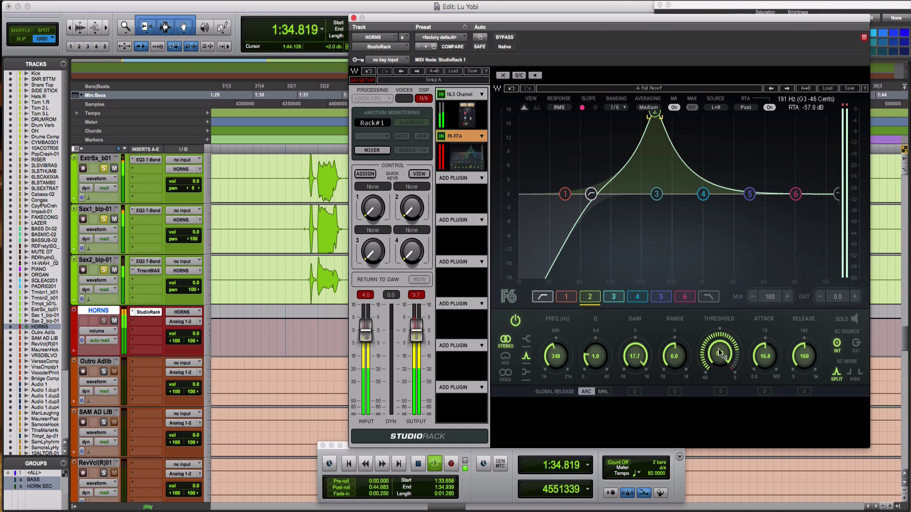
scroll(633, 354, "down", 10)
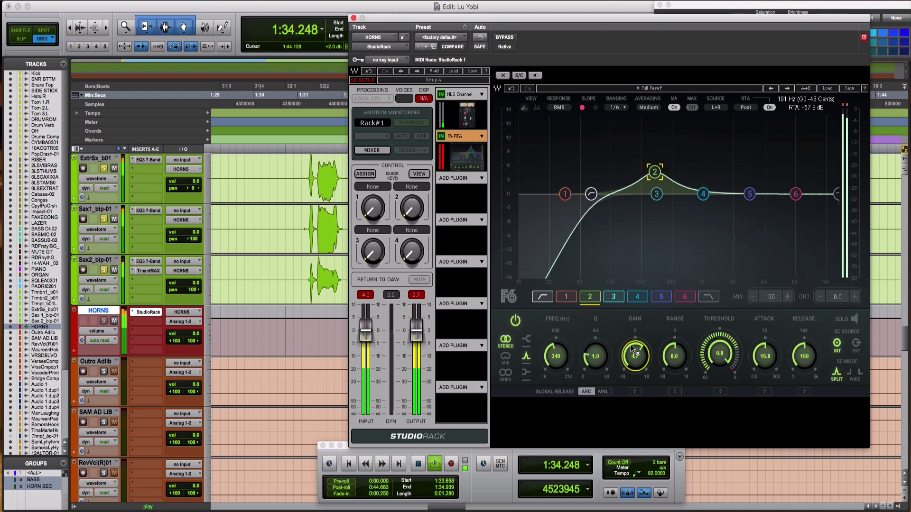
scroll(633, 351, "down", 5)
left_click_drag(589, 370, 638, 358)
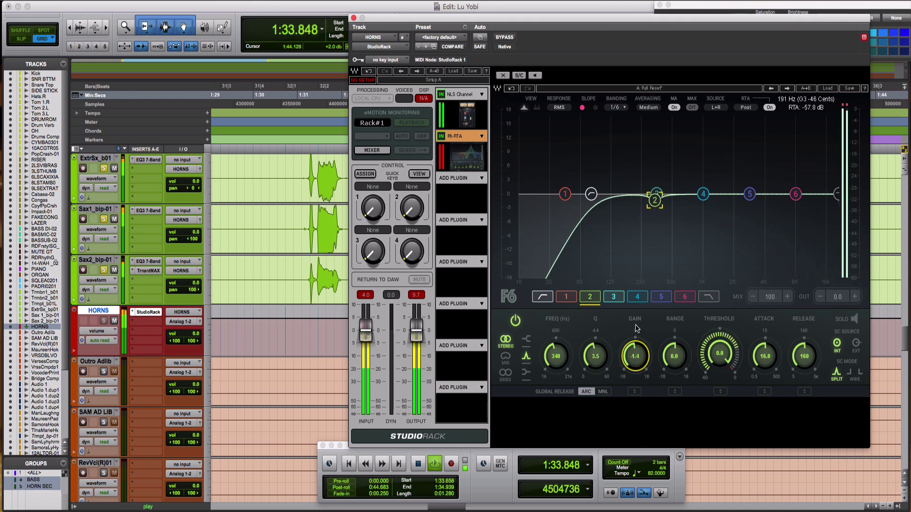
Step: Set band 2's dynamics to a -14.7 dB threshold, 2.1 ms attack and -6.3 dB range, and adjust its release
left_click_drag(721, 357, 721, 366)
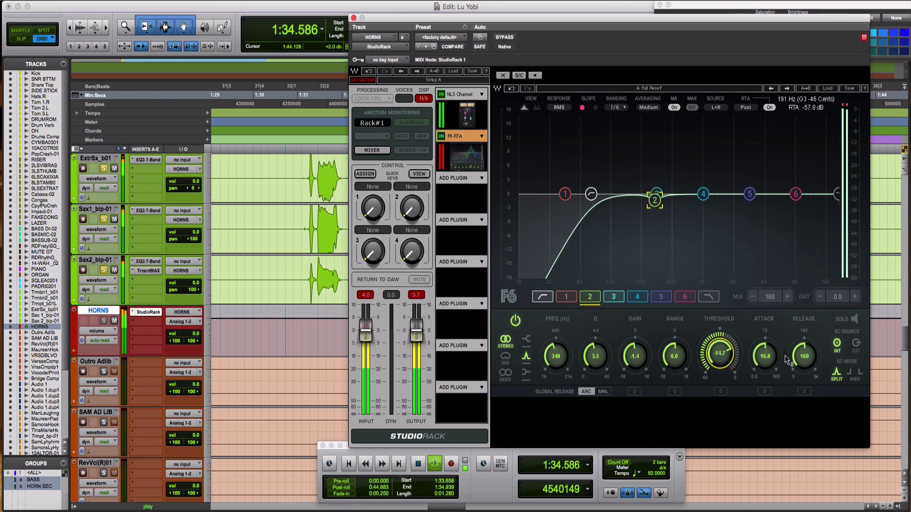
left_click_drag(804, 354, 757, 352)
left_click_drag(674, 356, 675, 363)
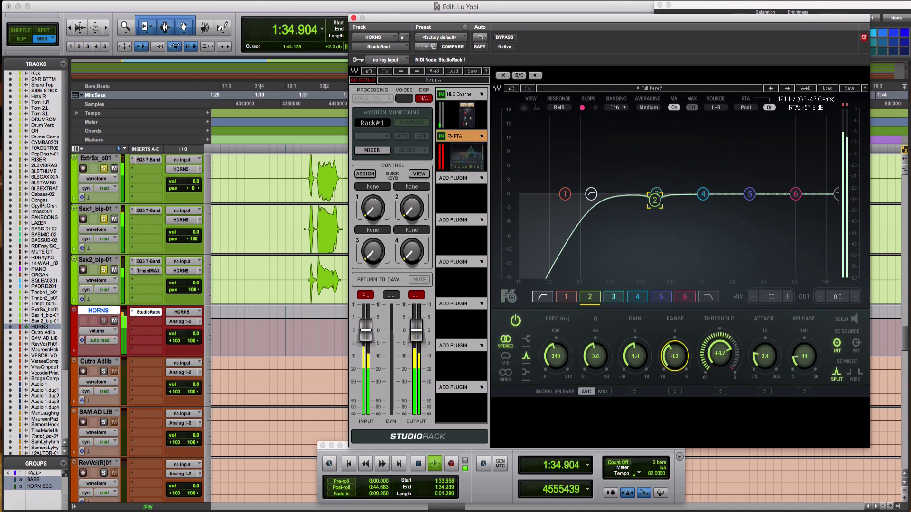
left_click_drag(674, 363, 674, 367)
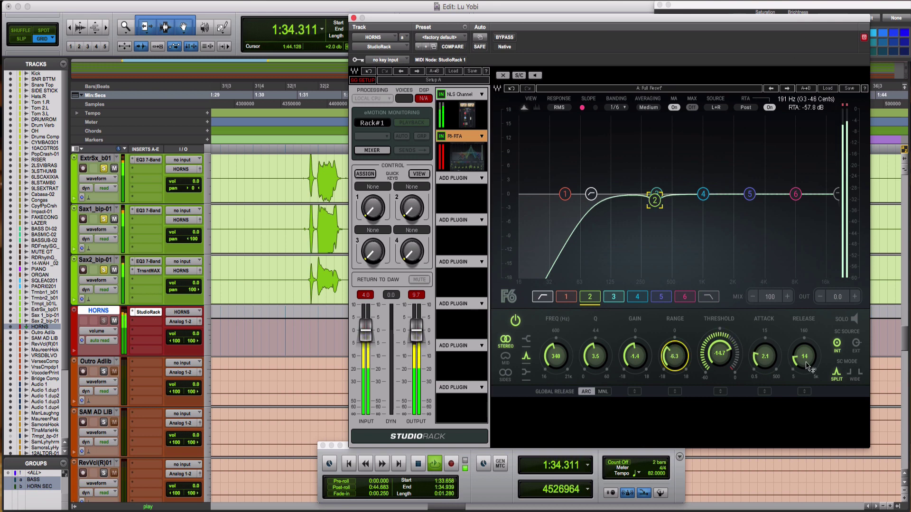
left_click_drag(804, 361, 805, 368)
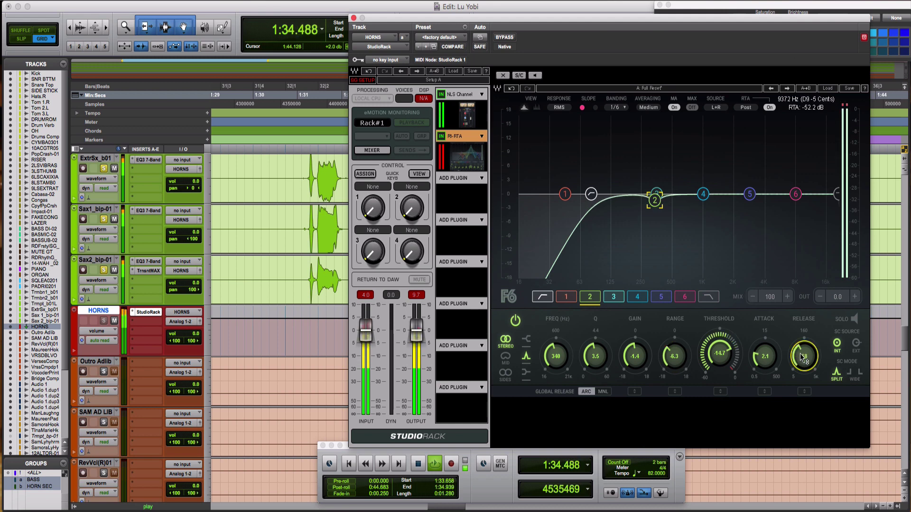
Step: Refine F6's band 2 to a 30.4 ms attack, 1070 ms release and -0.7 dB gain, and compare against the bypassed rack
left_click_drag(802, 359, 767, 360)
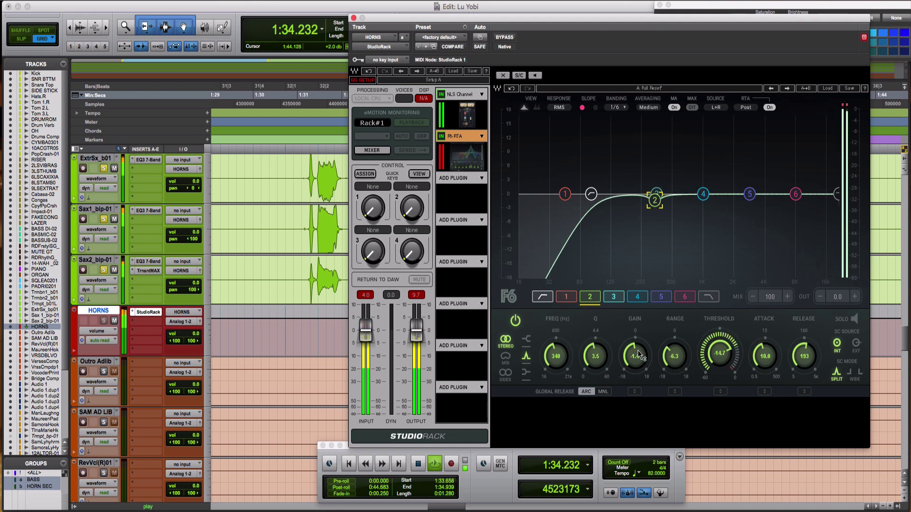
left_click_drag(636, 359, 637, 359)
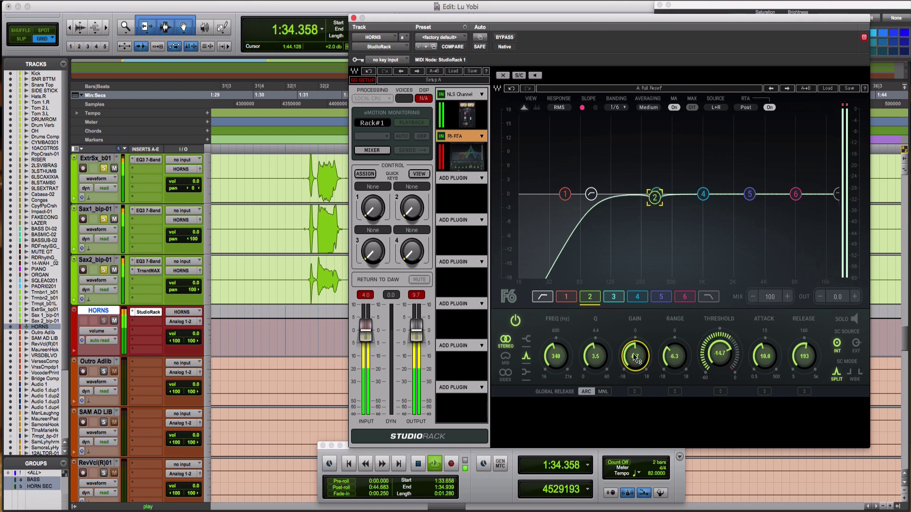
left_click_drag(800, 363, 800, 359)
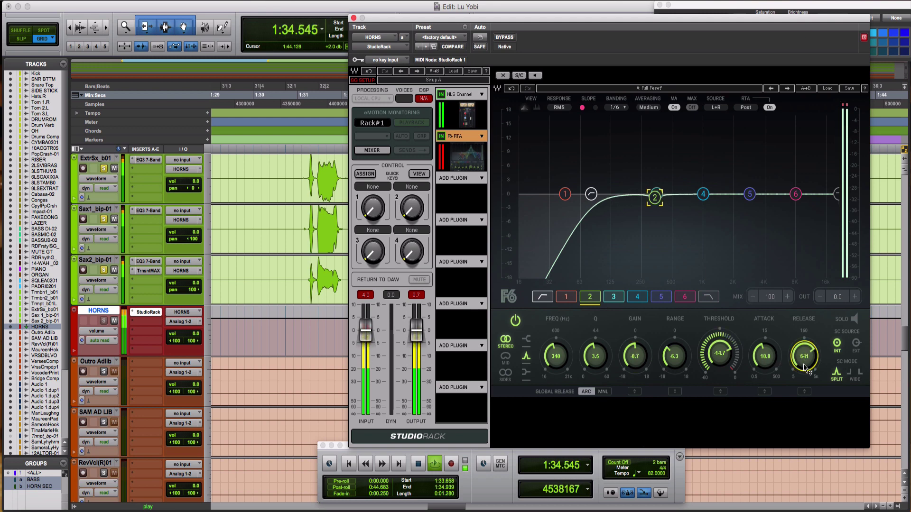
left_click_drag(805, 366, 805, 366)
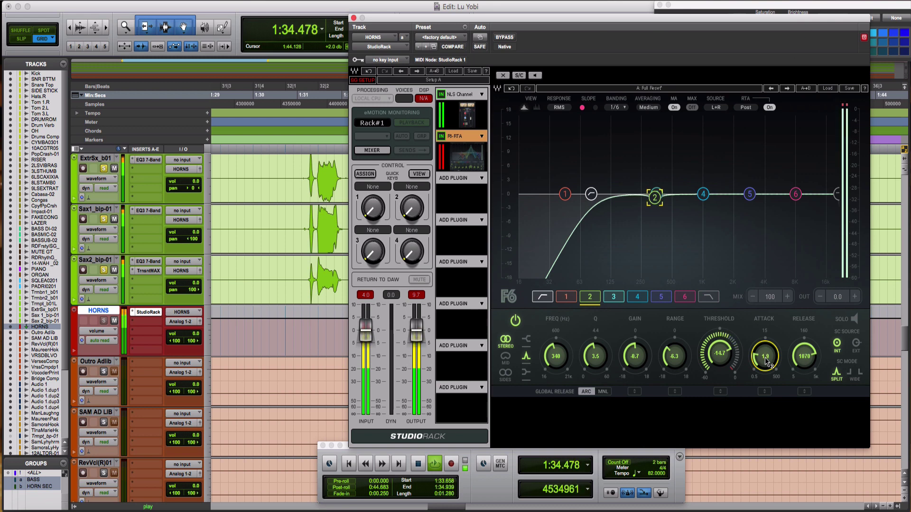
left_click_drag(768, 363, 767, 353)
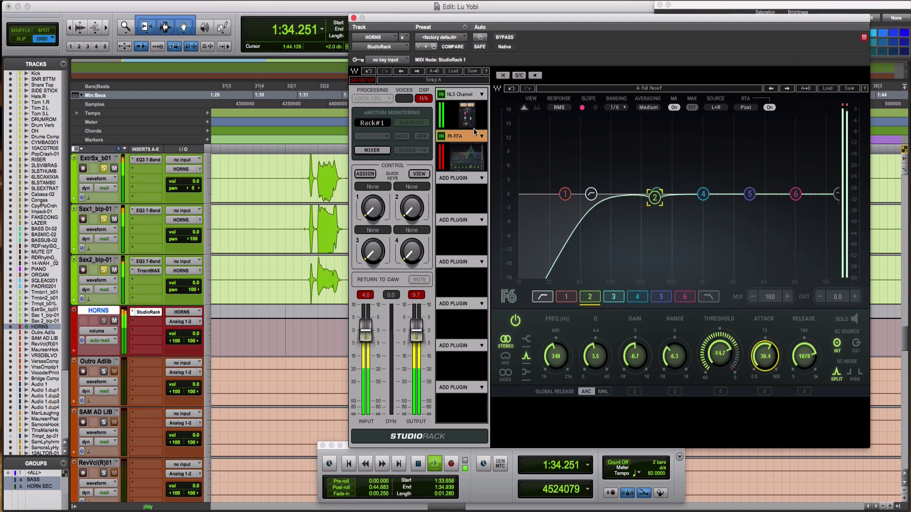
left_click(498, 40)
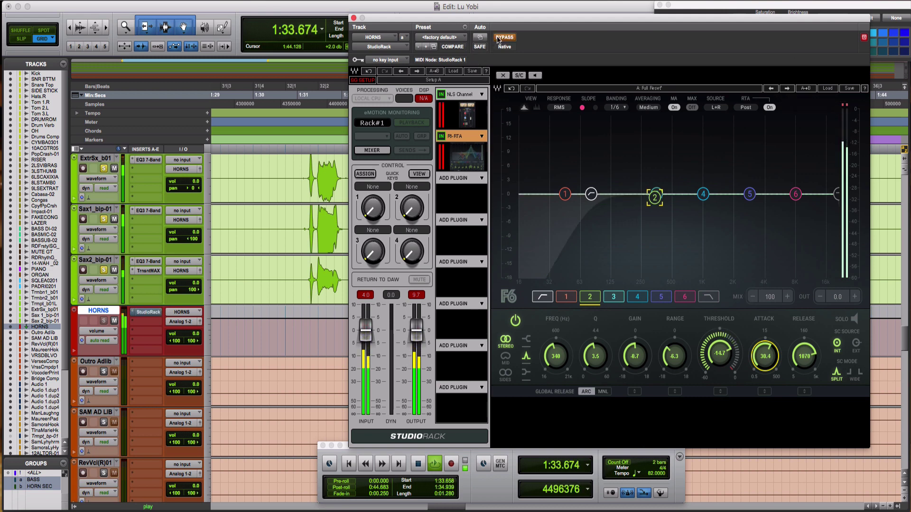
left_click(498, 40)
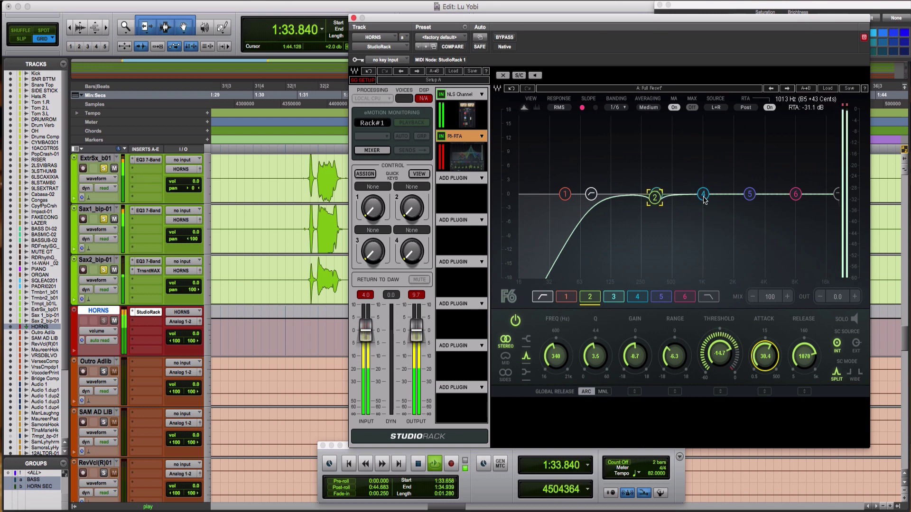
Step: Boost band 4 by 1.0 dB at 2288 Hz with a 1.4 Q and band 5 by 1.1 dB at 9252 Hz, and compare with bypass
left_click_drag(704, 198, 739, 190)
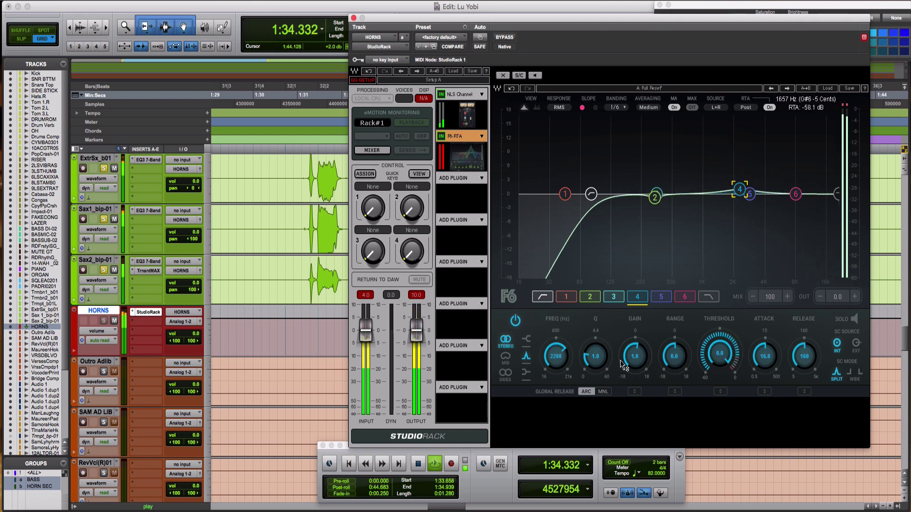
scroll(739, 190, "up", 1)
scroll(740, 190, "up", 1)
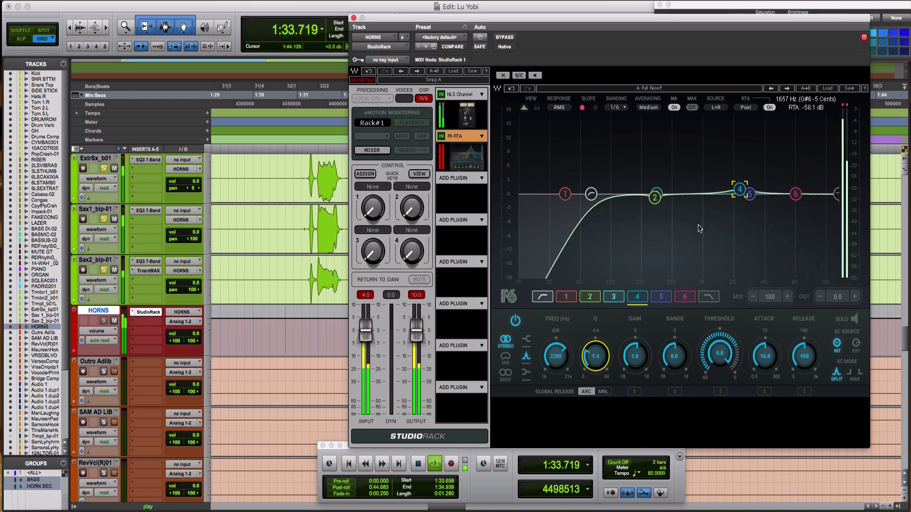
left_click_drag(754, 195, 801, 188)
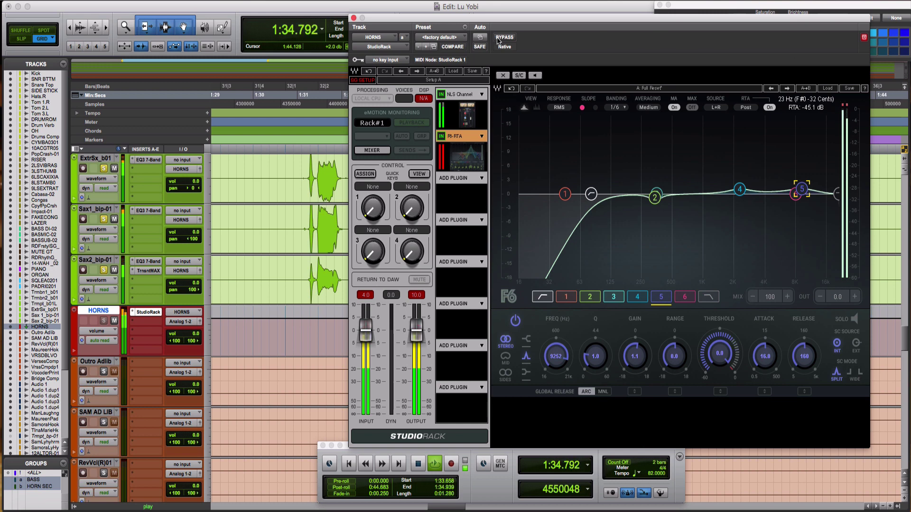
left_click(500, 38)
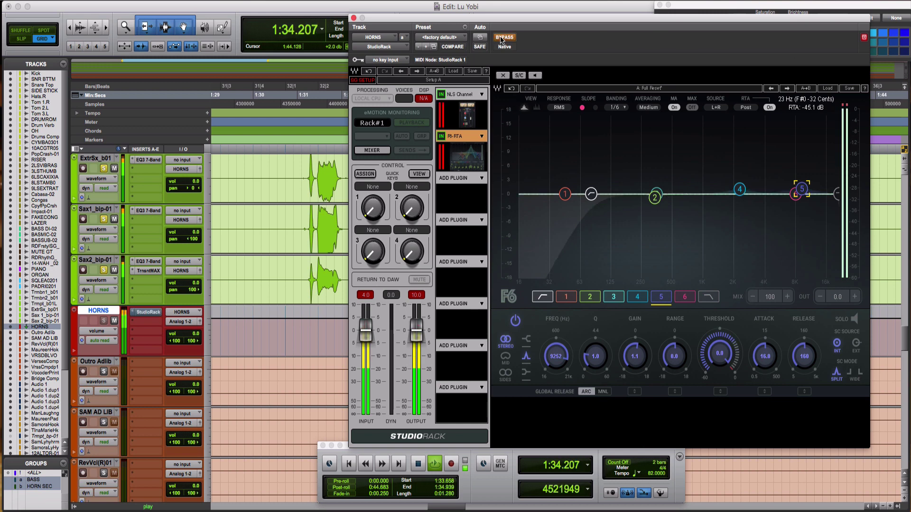
left_click(500, 39)
left_click(500, 39)
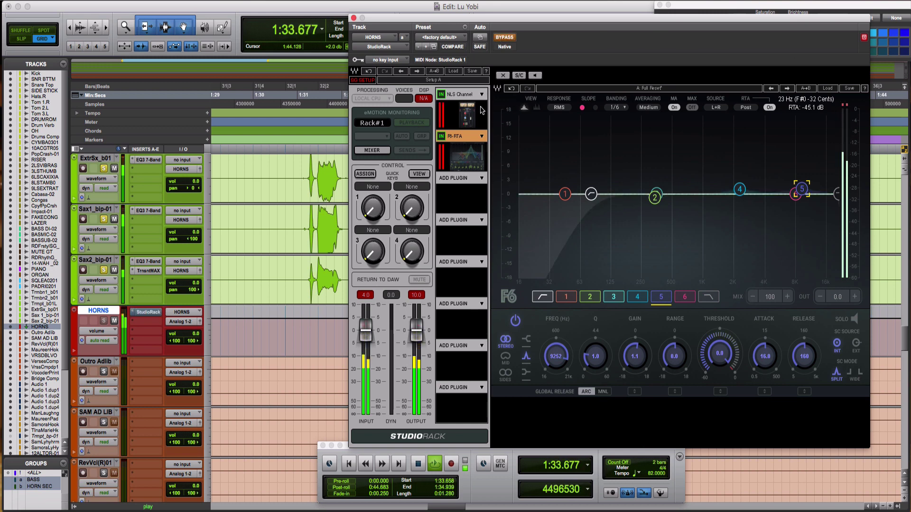
Step: Level-match the rack against bypass by lowering NLS Channel's output to -1.8 dB, and take StudioRack out of bypass
left_click(448, 121)
left_click(451, 155)
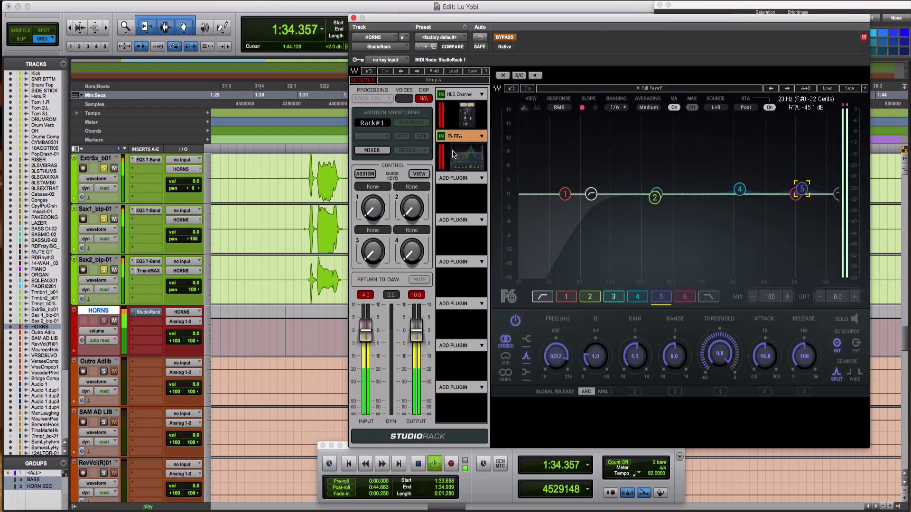
left_click(459, 121)
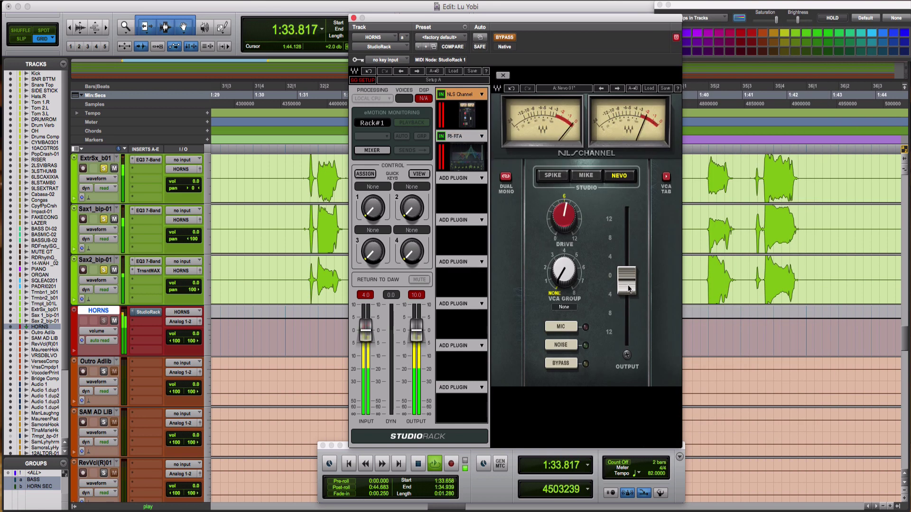
left_click_drag(629, 286, 630, 291)
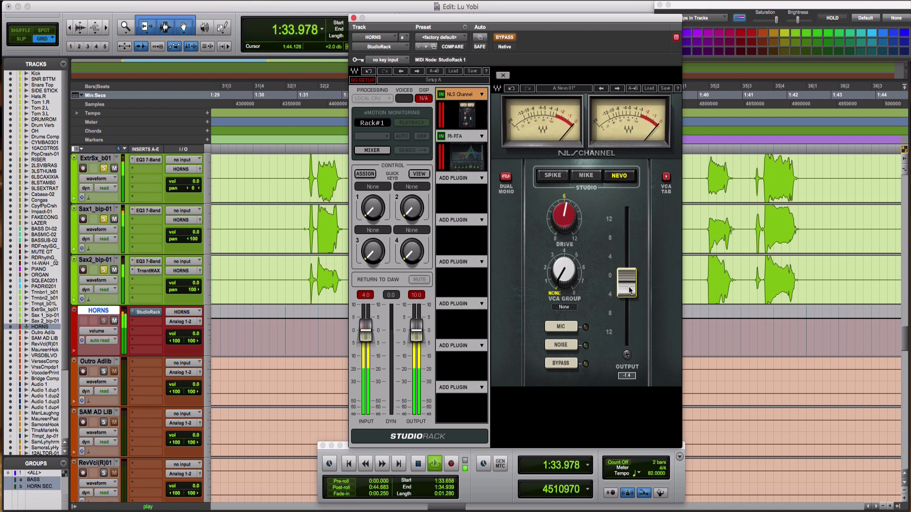
left_click_drag(631, 290, 630, 291)
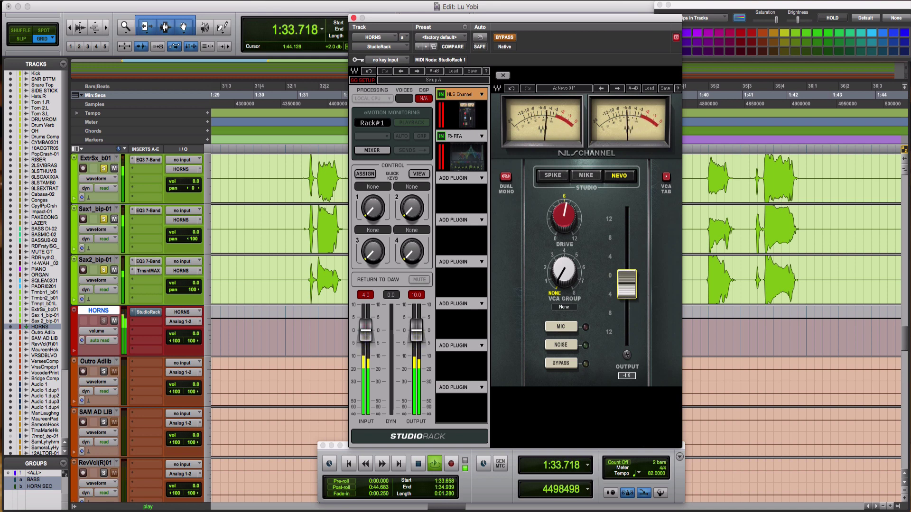
left_click(444, 161)
left_click(462, 111)
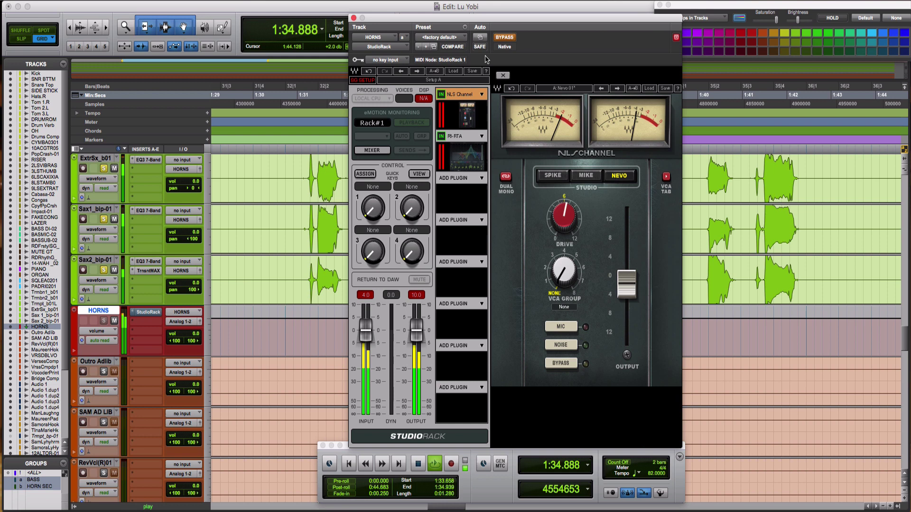
left_click(506, 39)
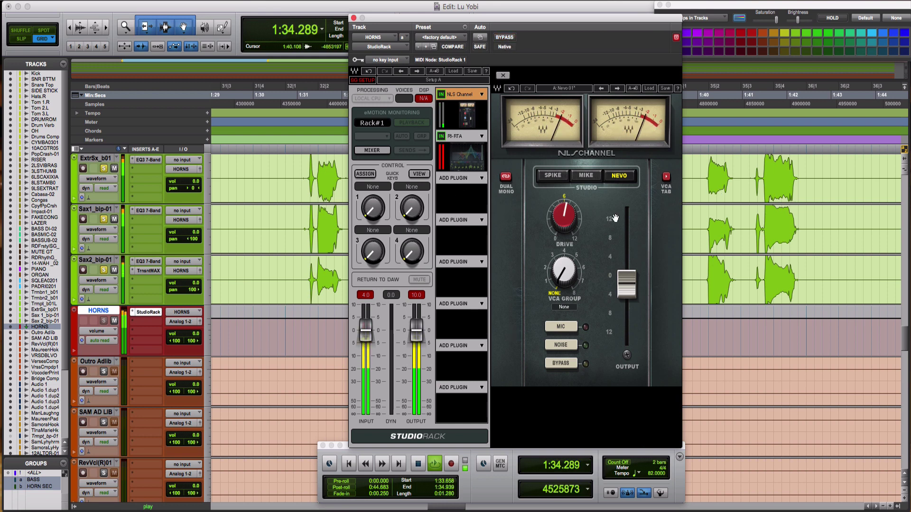
Step: Close the rack window and loop playback of the horn phrases from 1:31.097 to 1:42.439 on the sax tracks
key("space")
left_click(304, 169)
key("space")
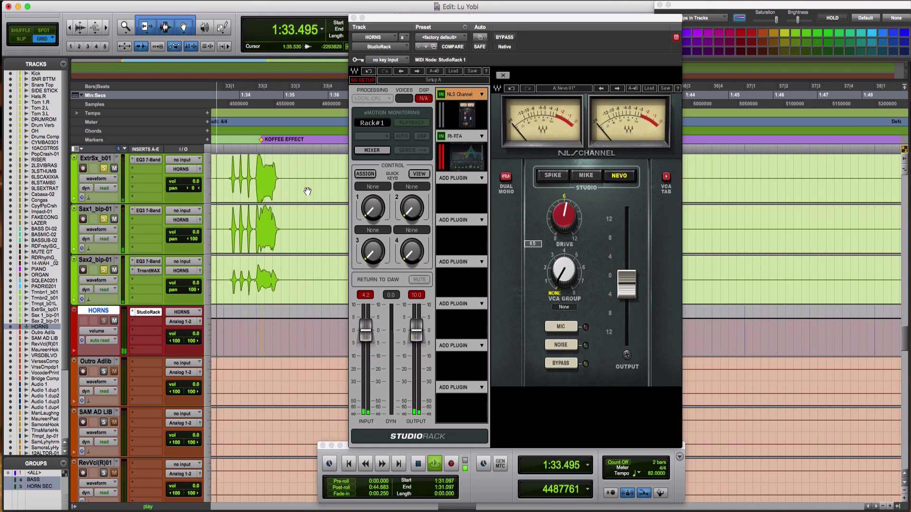
left_click(353, 18)
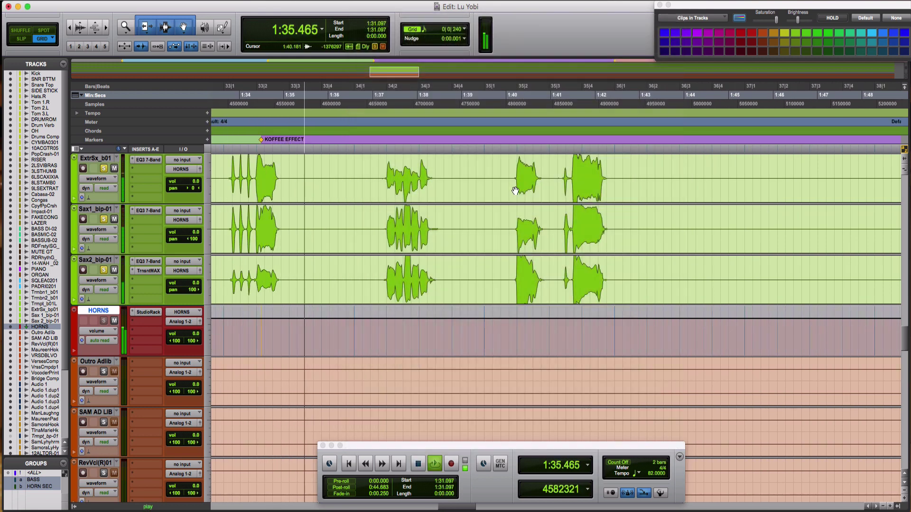
left_click_drag(276, 172, 779, 224)
key("space")
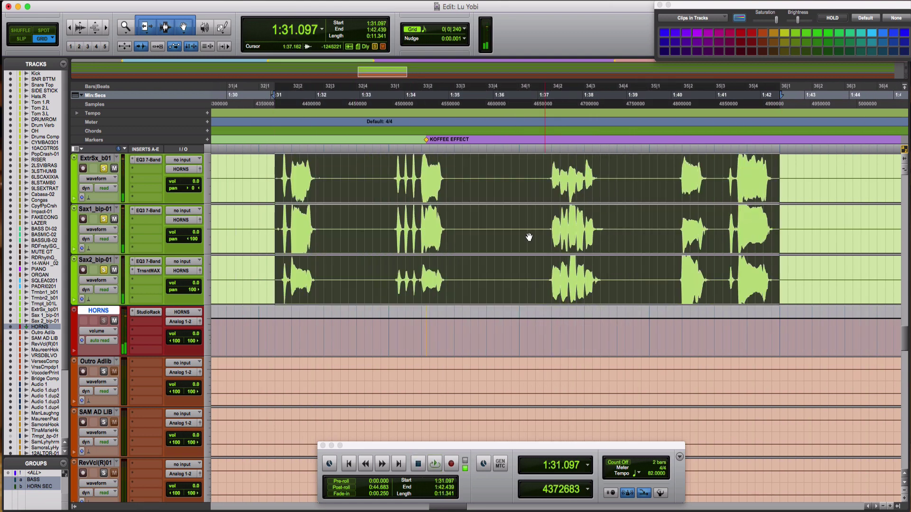
key("space")
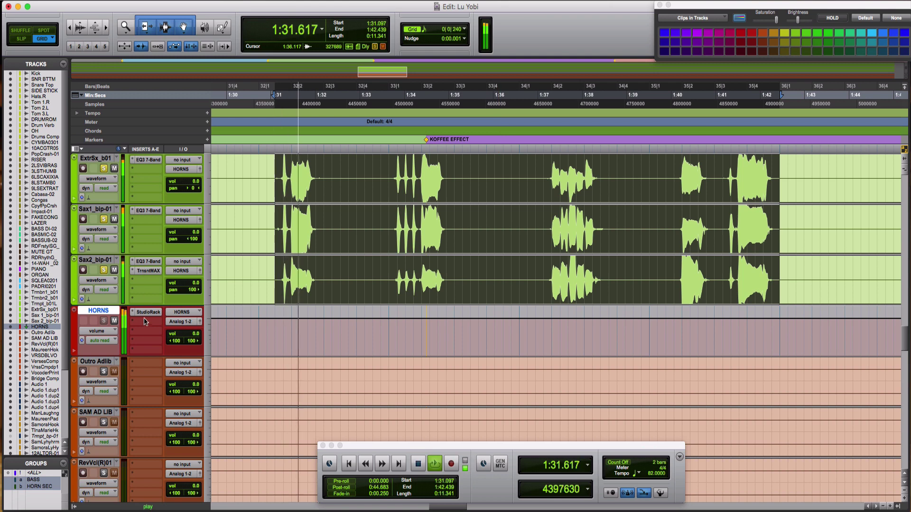
Step: Reopen StudioRack on HORNS, set NLS Channel's output to about -3 dB and its drive to about 6, and replay the loop
left_click(148, 313)
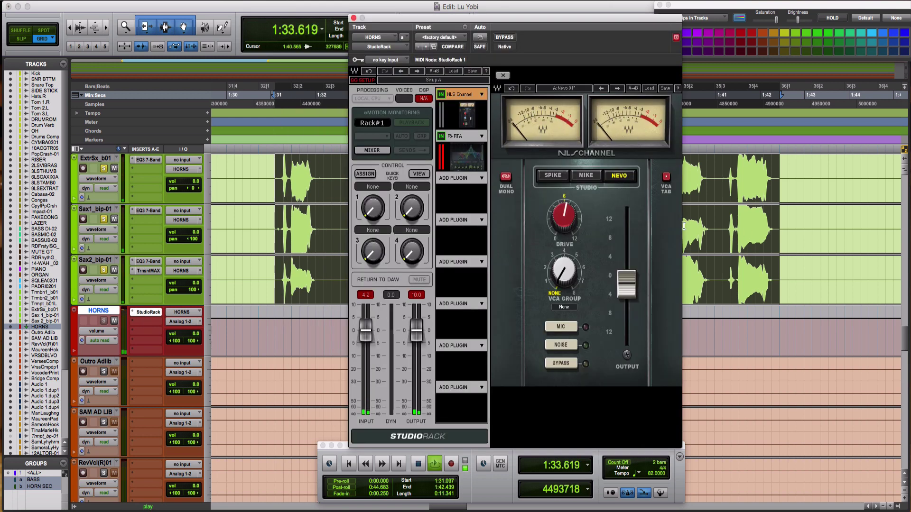
left_click(560, 231)
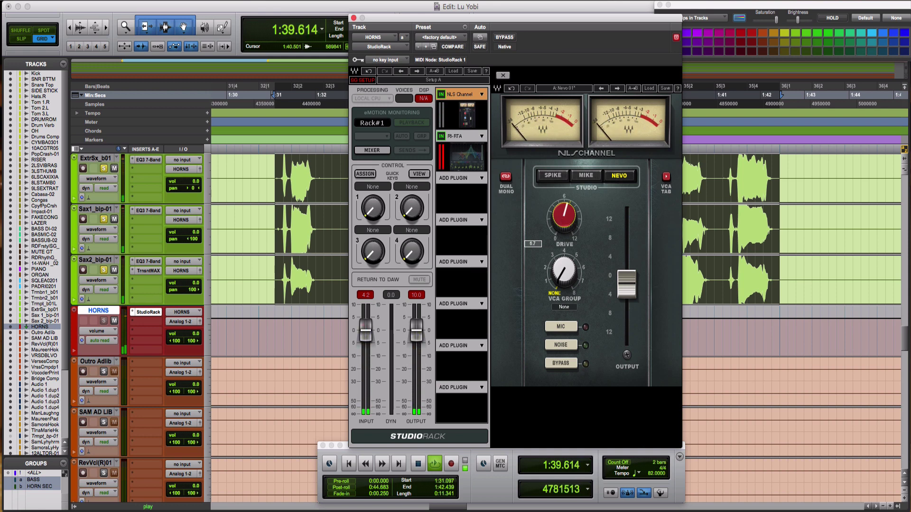
left_click_drag(627, 283, 627, 290)
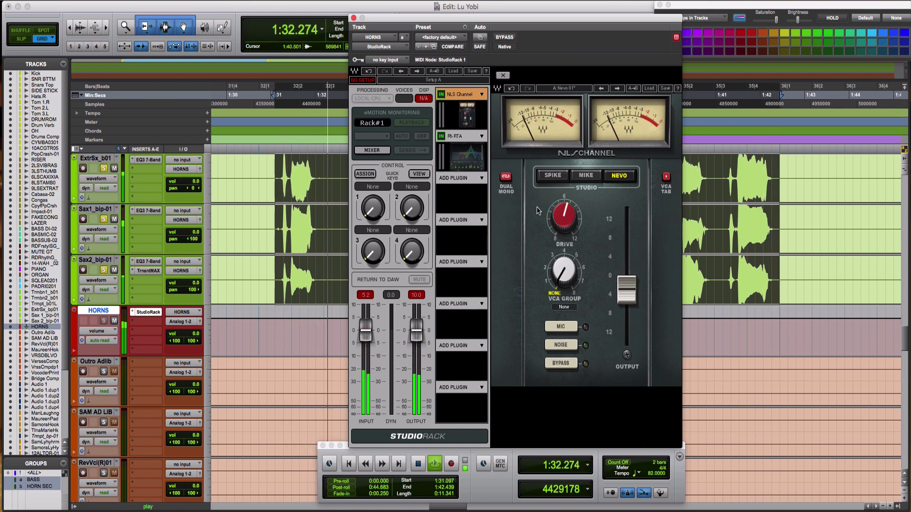
left_click_drag(564, 215, 564, 220)
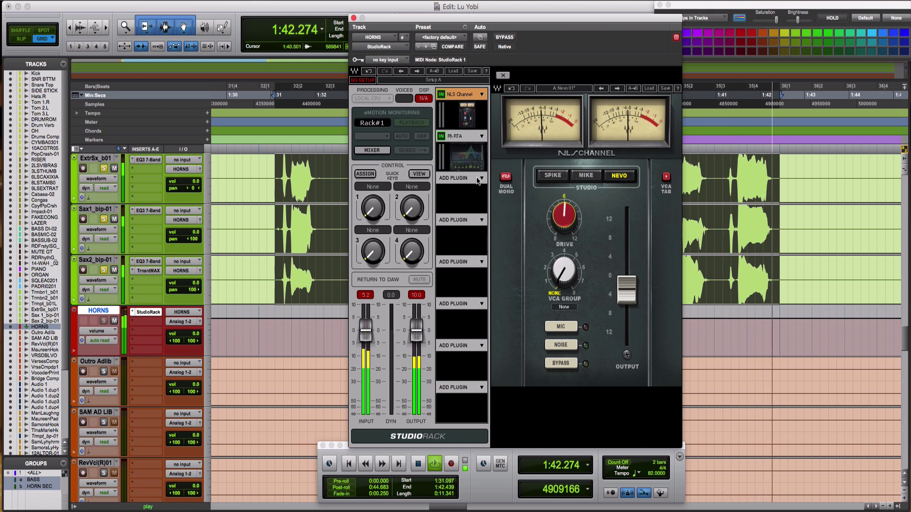
left_click(531, 219)
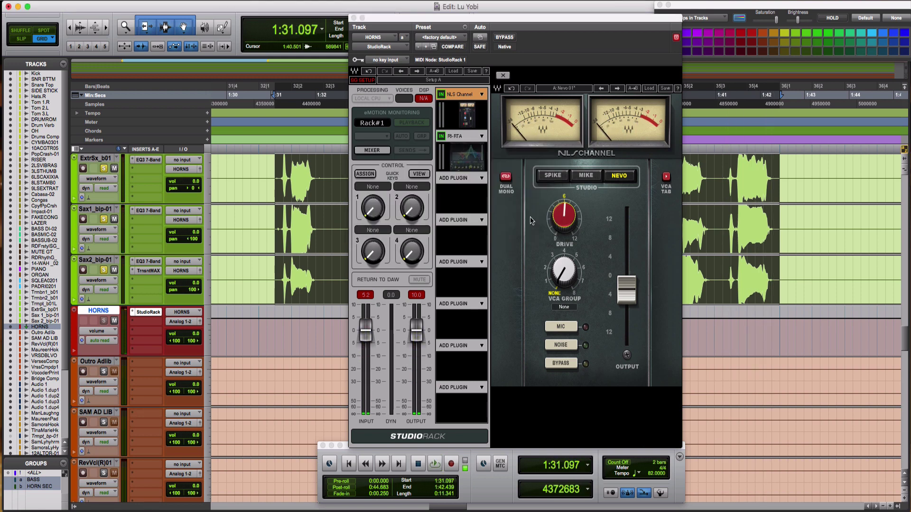
key("space")
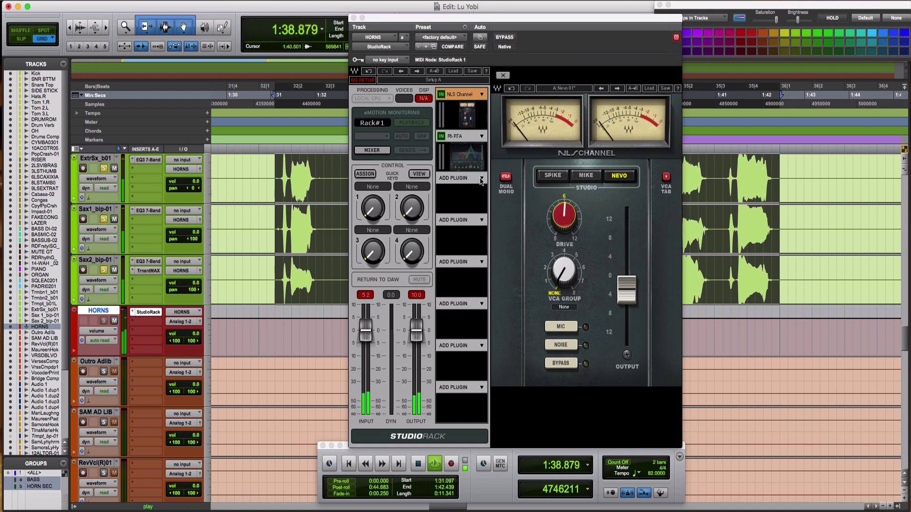
Step: Add the PuigChild 670 compressor from the Dynamics category to the rack slot after F6-RTA
left_click(481, 179)
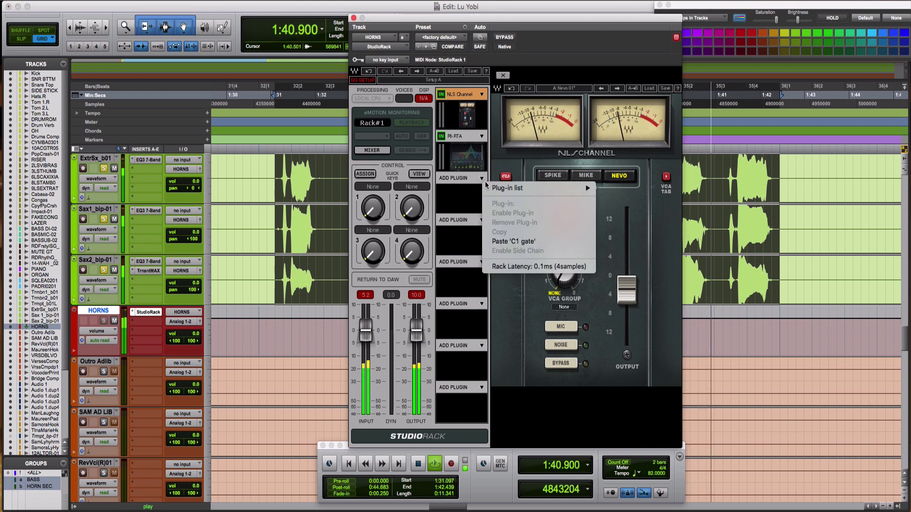
mouse_move(508, 189)
mouse_move(643, 217)
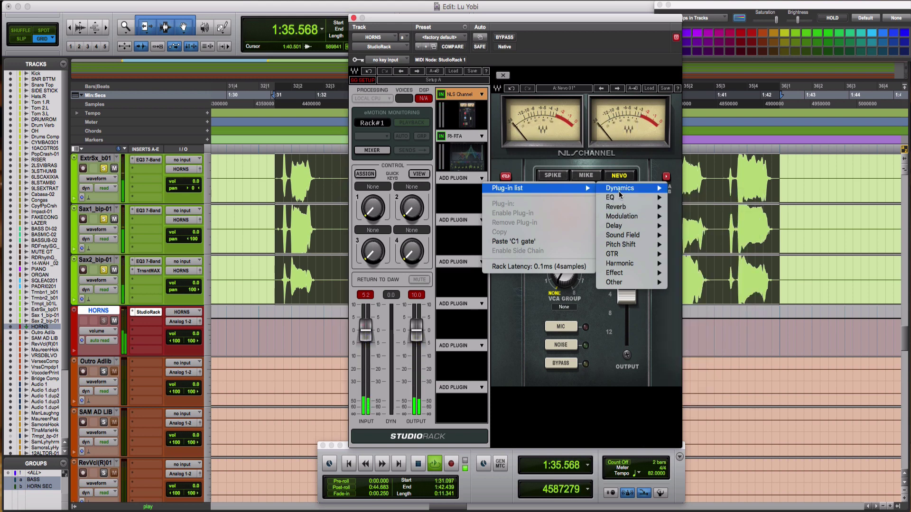
mouse_move(621, 191)
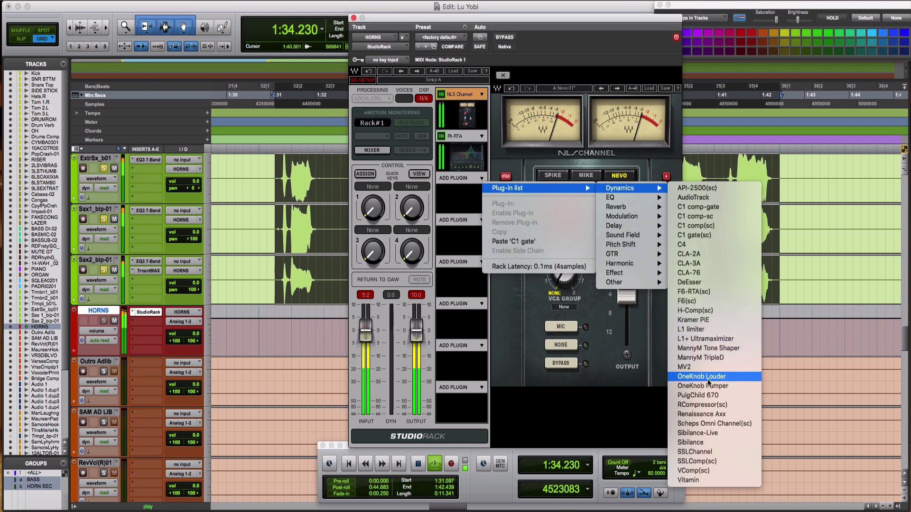
left_click(705, 397)
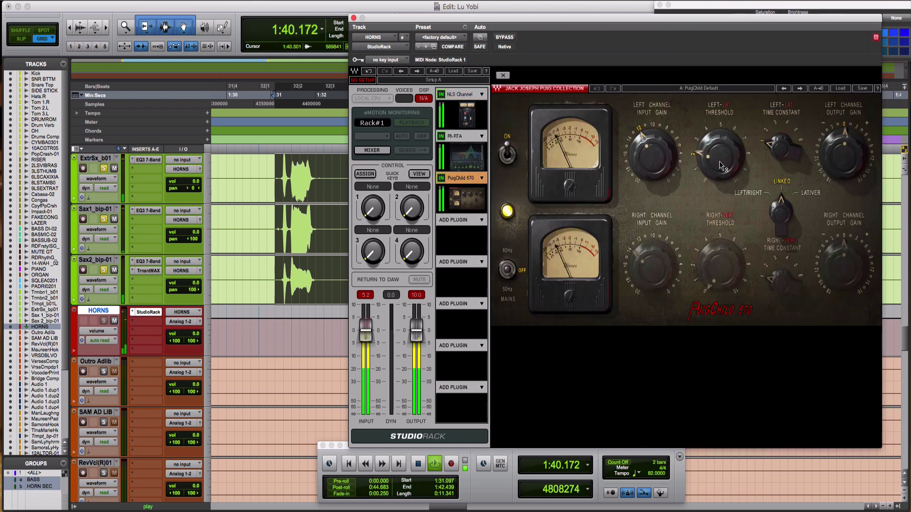
Step: Lower PuigChild 670's linked threshold to its minimum, and settle it at about 1.3 while the horns loop
left_click_drag(720, 156, 724, 175)
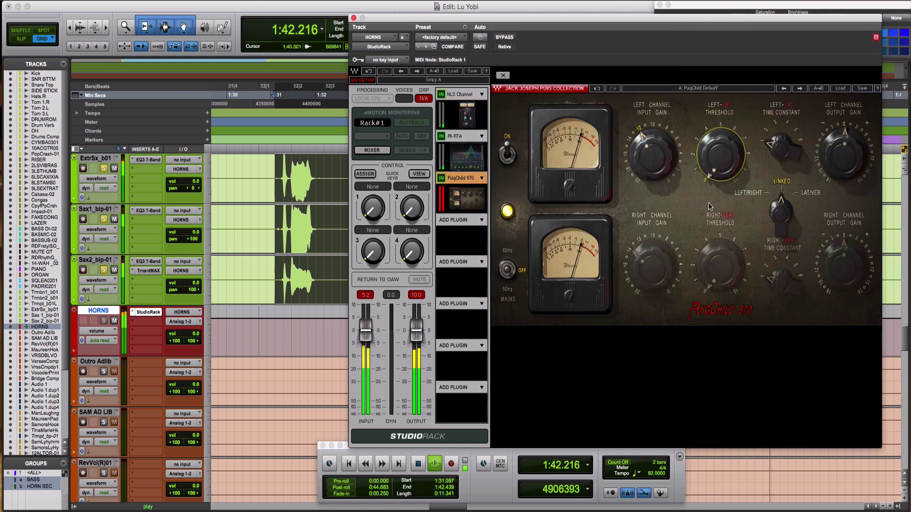
mouse_move(717, 170)
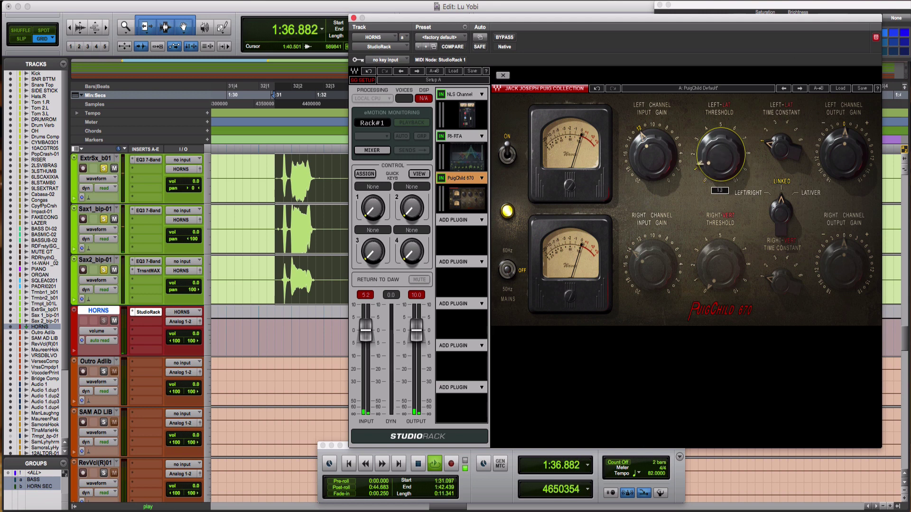
left_click_drag(722, 171, 722, 172)
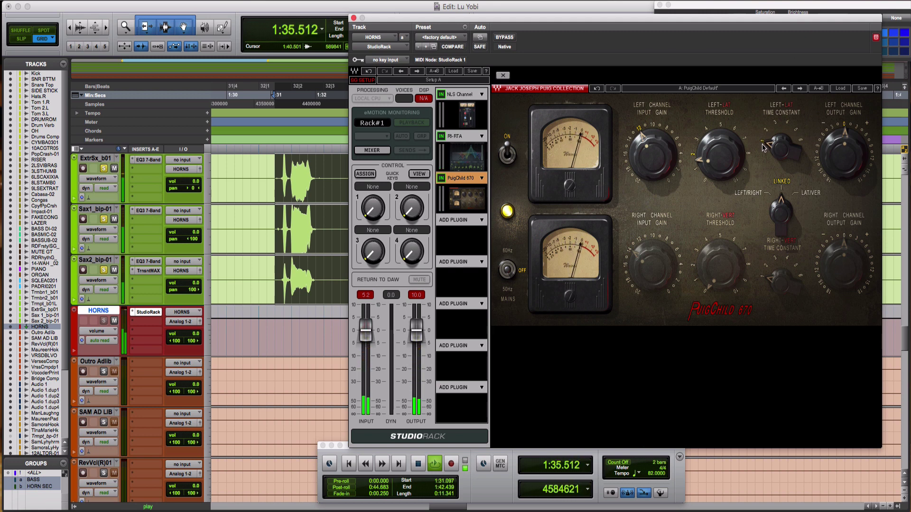
Step: Rebalance PuigChild 670's left input and output gain, with the linked threshold at about 1.2, while the horns loop
mouse_move(739, 163)
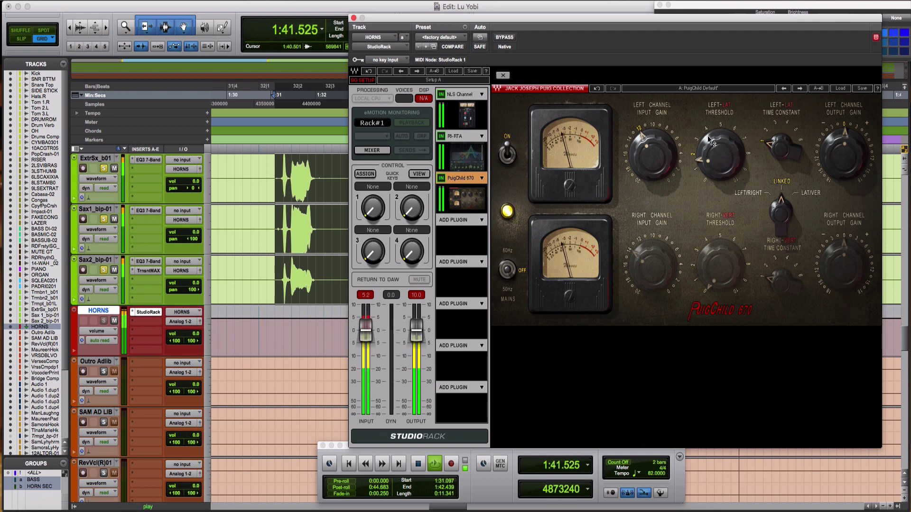
left_click_drag(701, 138, 668, 132)
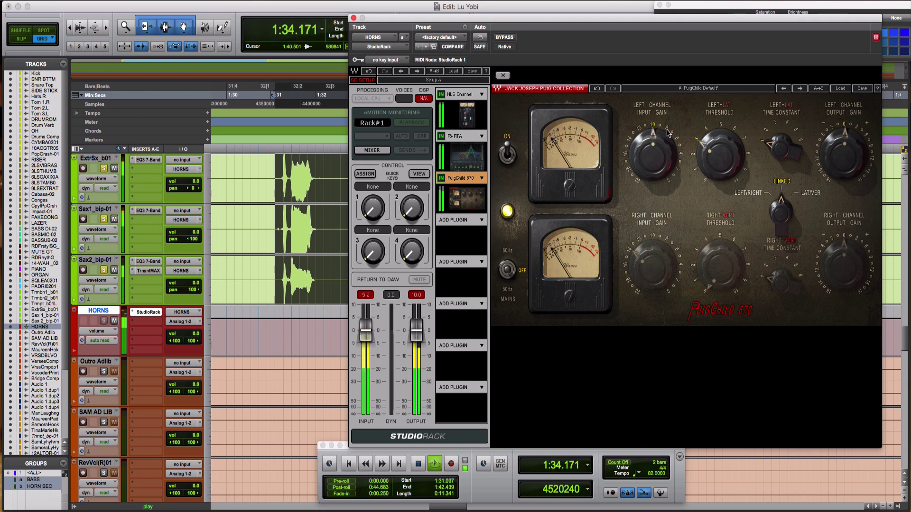
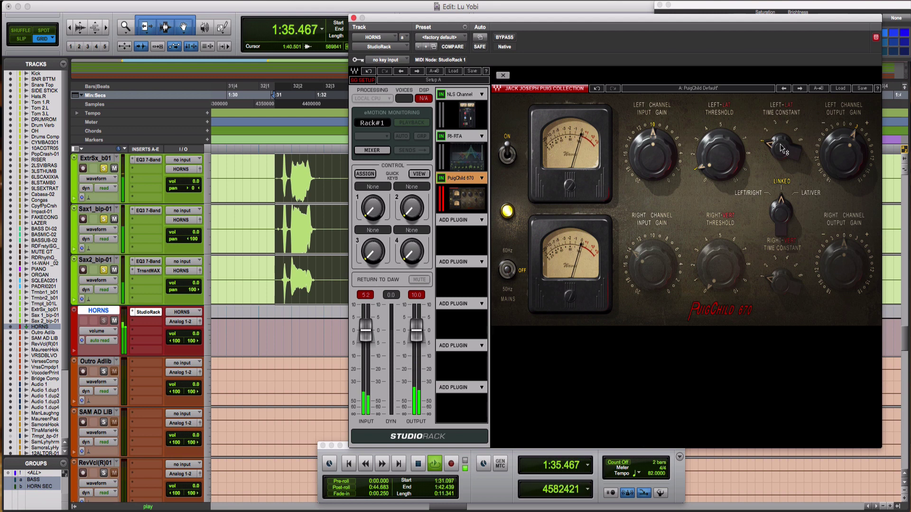
mouse_move(723, 167)
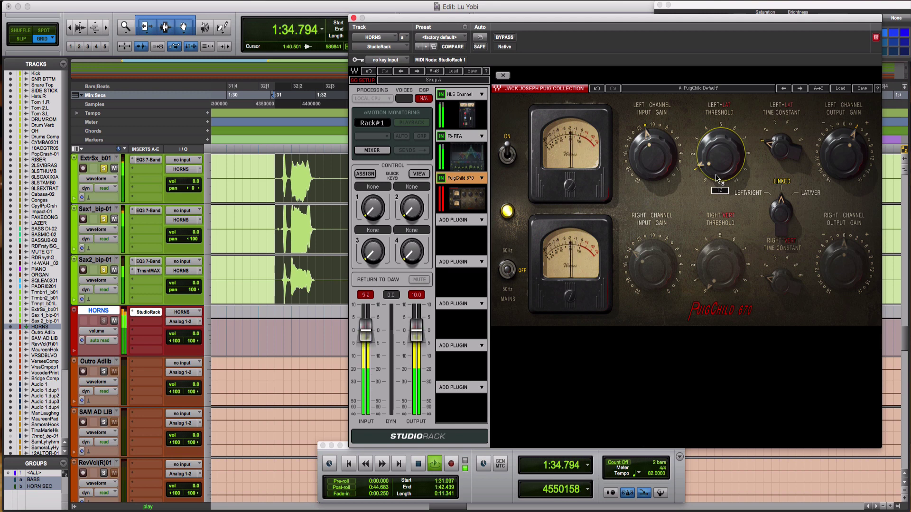
Step: Stop playback, add the API-2500 compressor from the Dynamics category to the rack slot after PuigChild 670, and restart the horn loop
key("space")
left_click(481, 221)
mouse_move(536, 228)
mouse_move(645, 233)
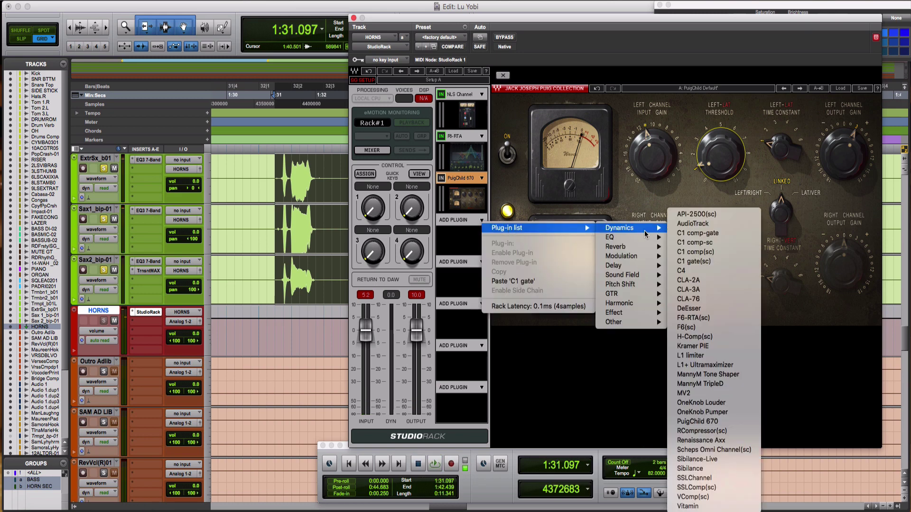
left_click(696, 214)
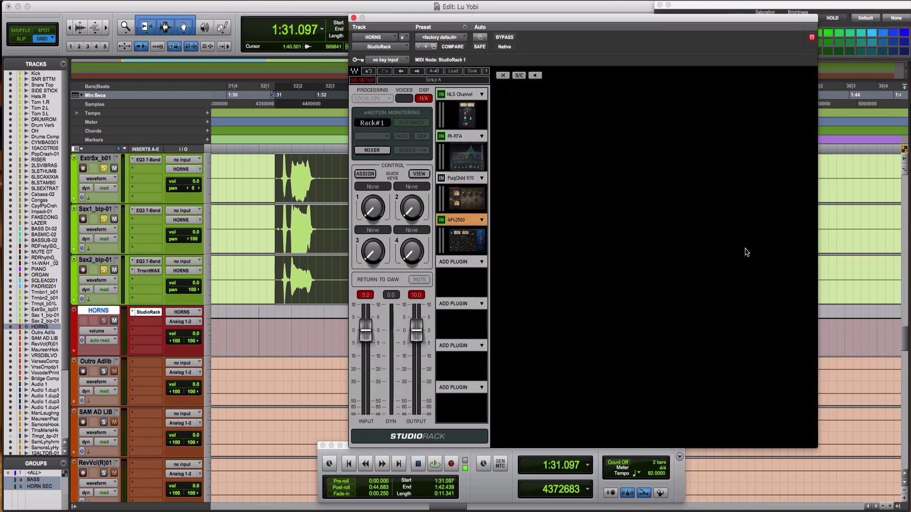
key("space")
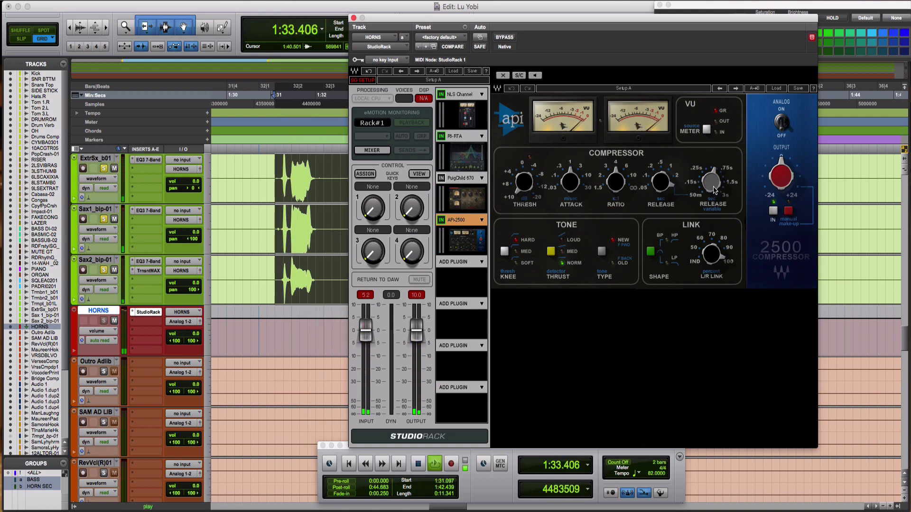
Step: Adjust API-2500's variable release, output and threshold during the horn loop, and set its knee to Soft
left_click_drag(715, 190, 720, 188)
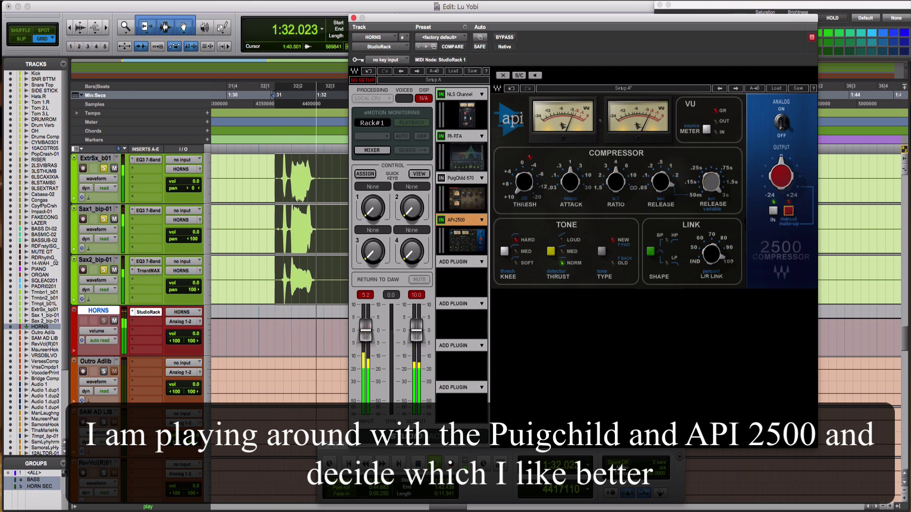
left_click(781, 176)
left_click_drag(780, 175, 786, 186)
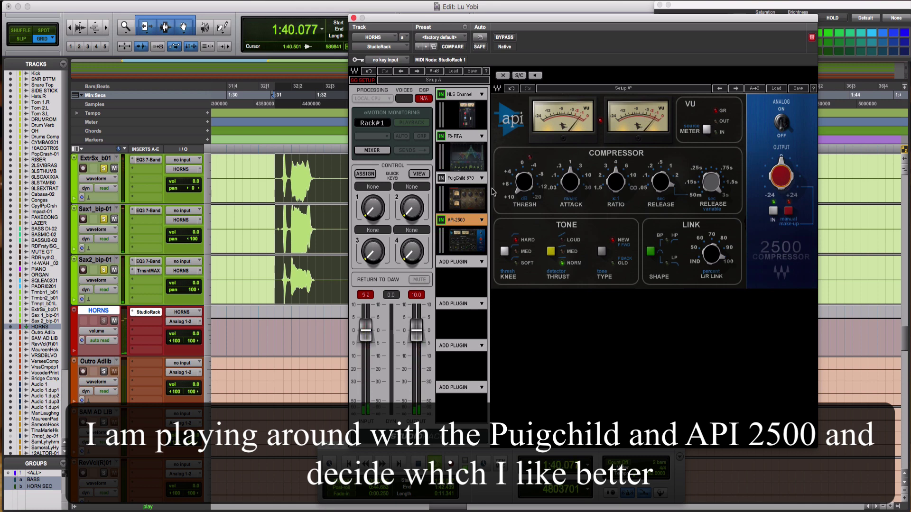
mouse_move(525, 192)
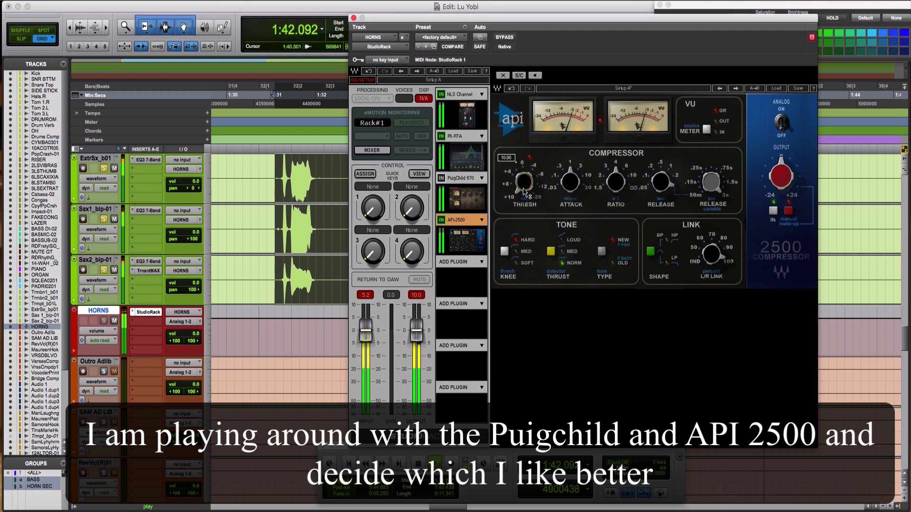
left_click_drag(525, 192, 524, 171)
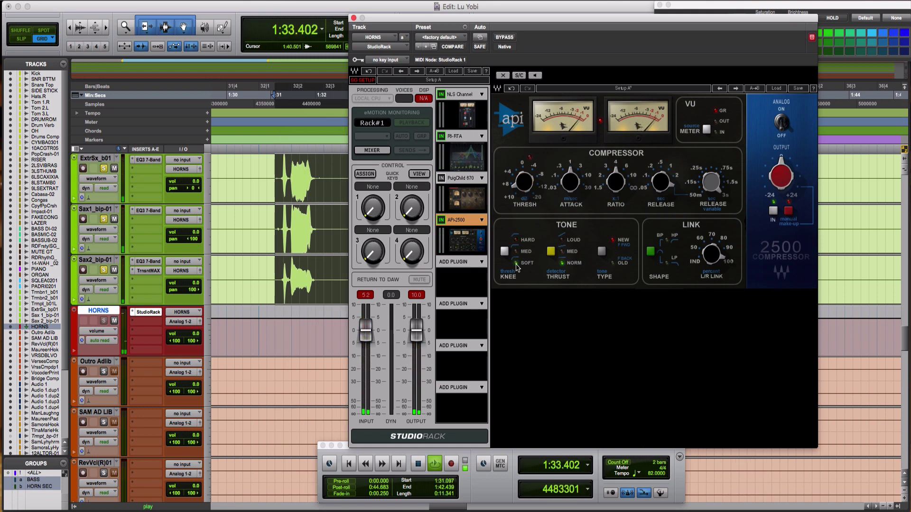
mouse_move(525, 182)
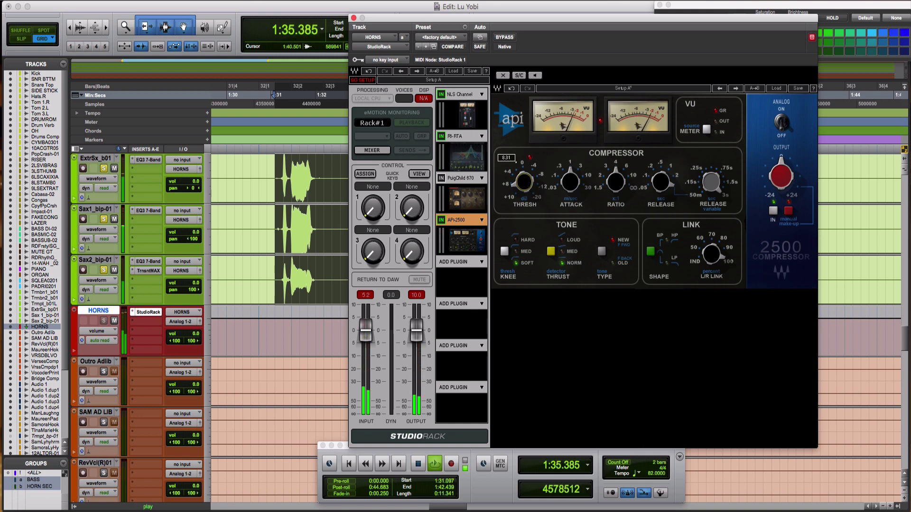
Step: Set API-2500's ratio to 3:1 and fine-tune its variable release while the horns loop
mouse_move(572, 191)
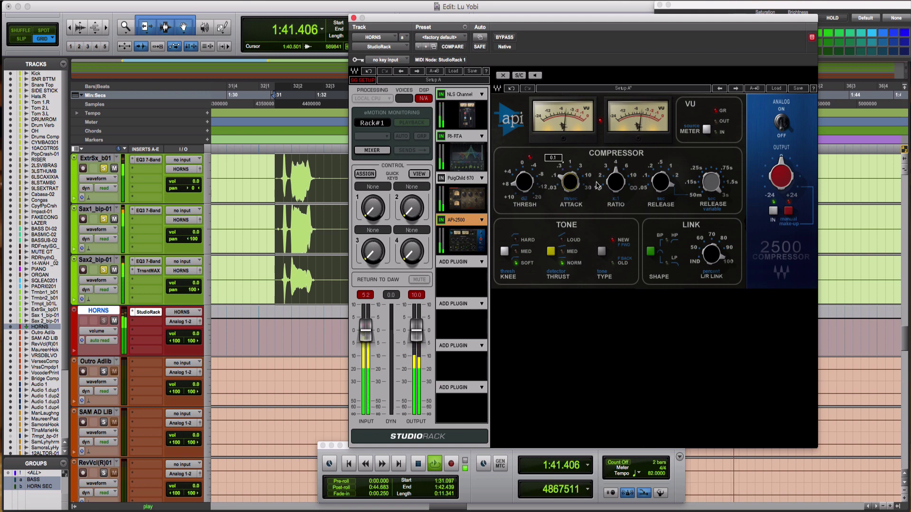
mouse_move(615, 182)
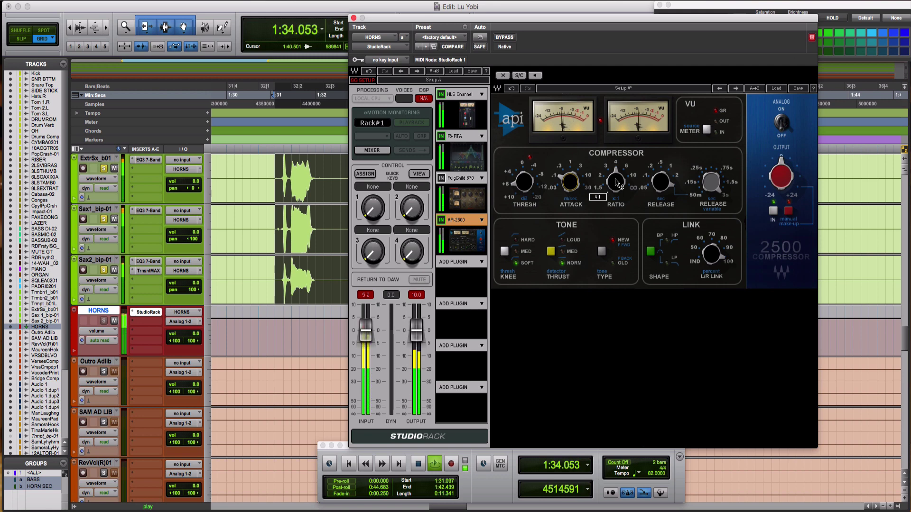
left_click(615, 185)
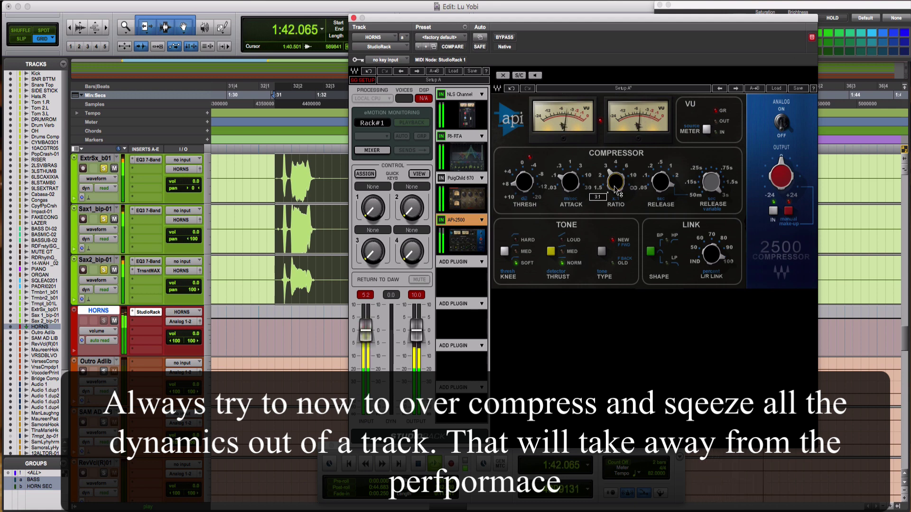
scroll(617, 190, "down", 1)
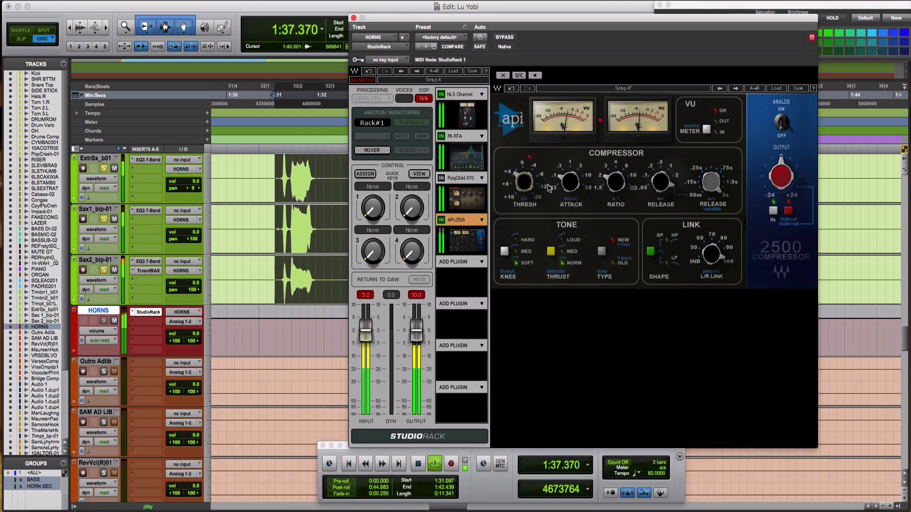
mouse_move(665, 192)
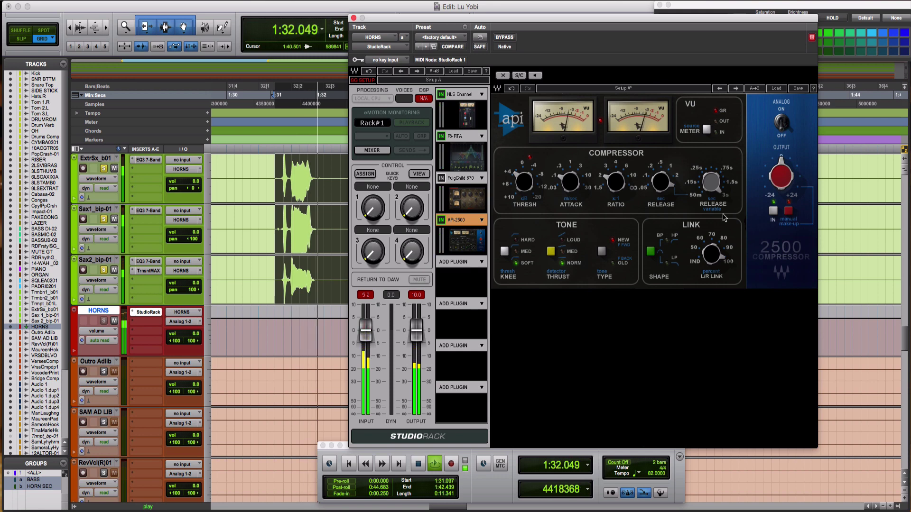
mouse_move(711, 185)
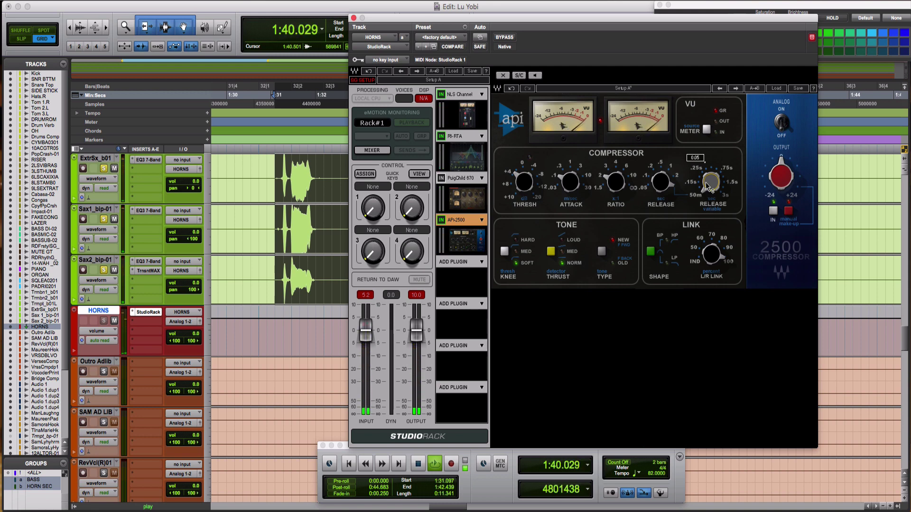
left_click_drag(709, 186, 709, 183)
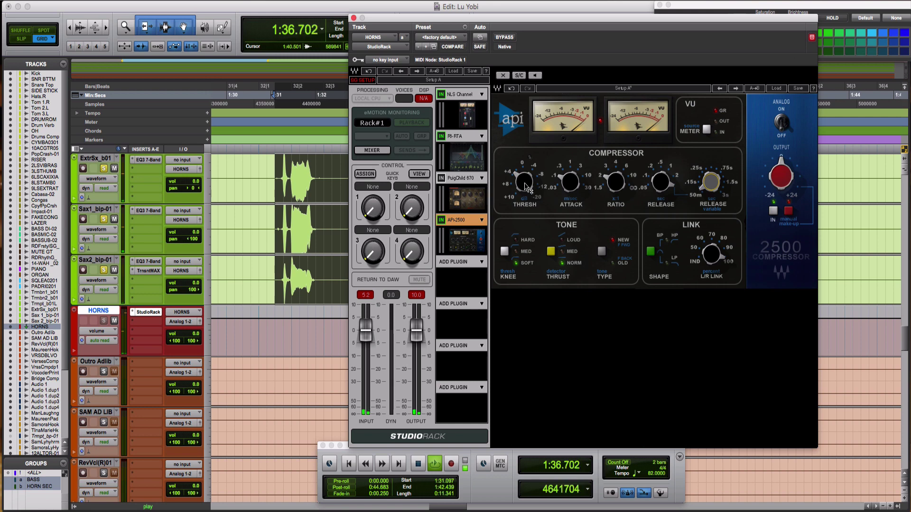
Step: Fine-tune API-2500's threshold and output level by ear while the horns keep looping
mouse_move(527, 187)
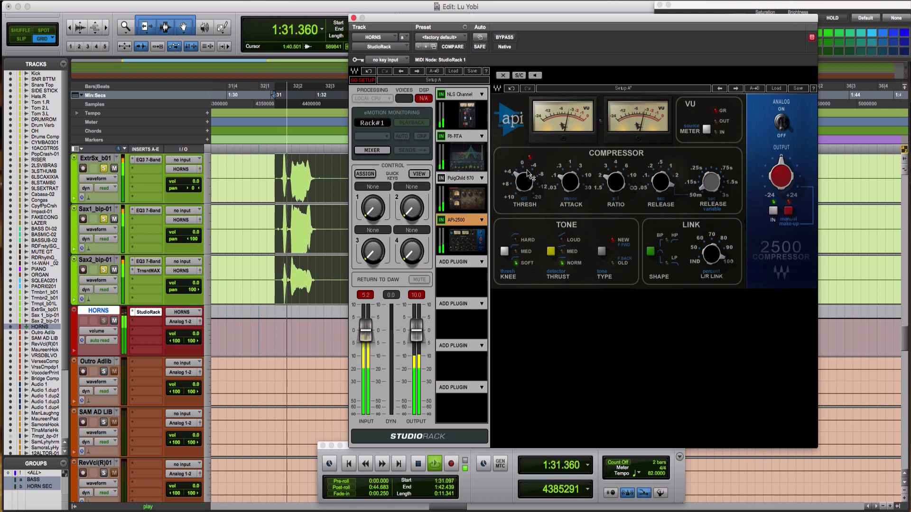
left_click_drag(524, 182, 524, 192)
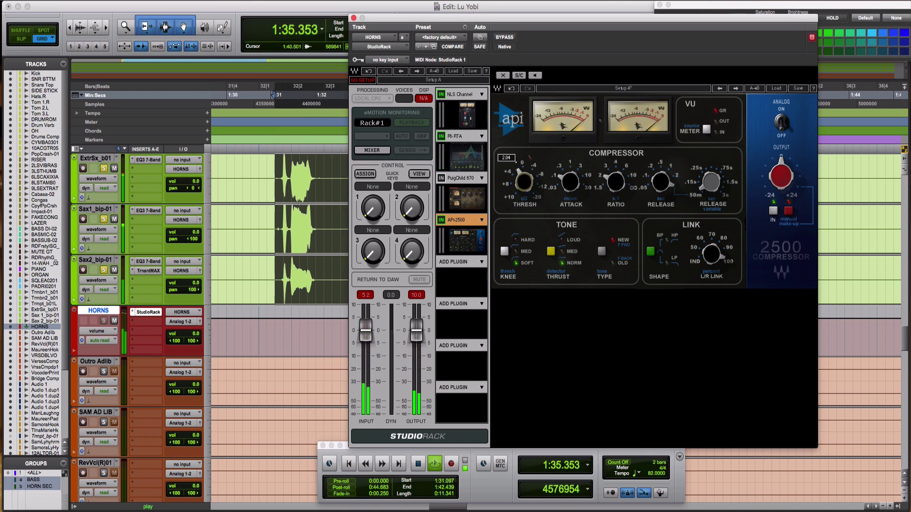
left_click_drag(524, 191, 524, 198)
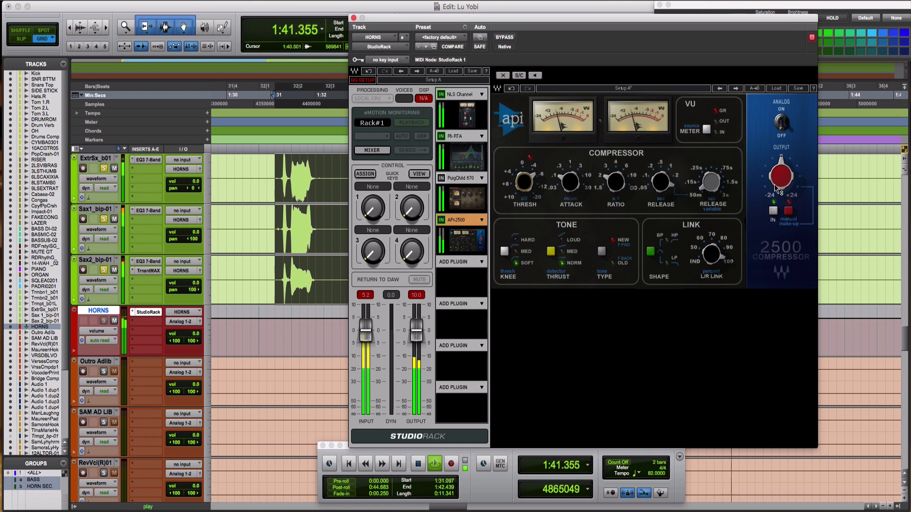
left_click_drag(776, 183, 775, 172)
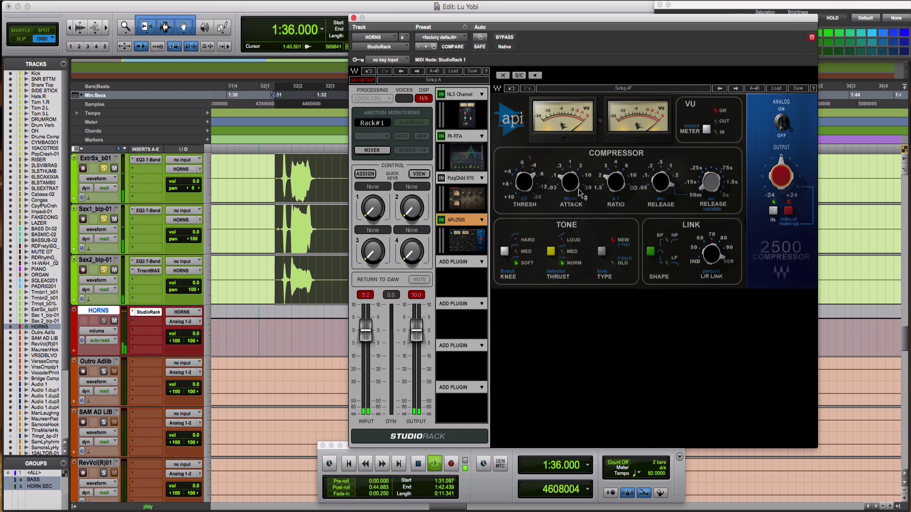
left_click_drag(518, 188, 519, 191)
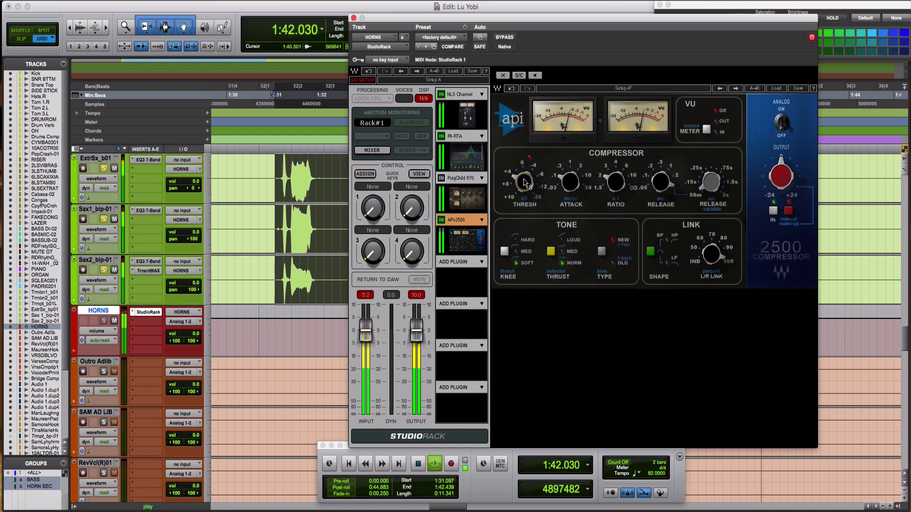
mouse_move(531, 183)
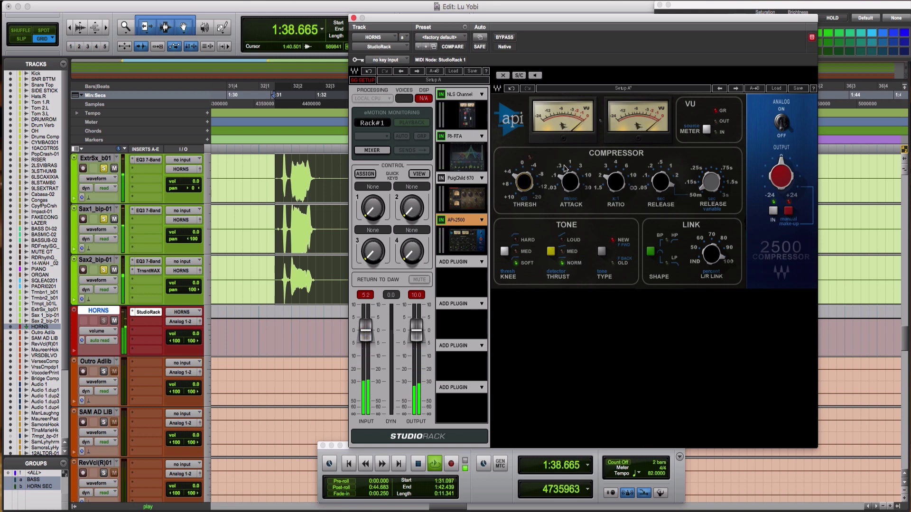
mouse_move(577, 181)
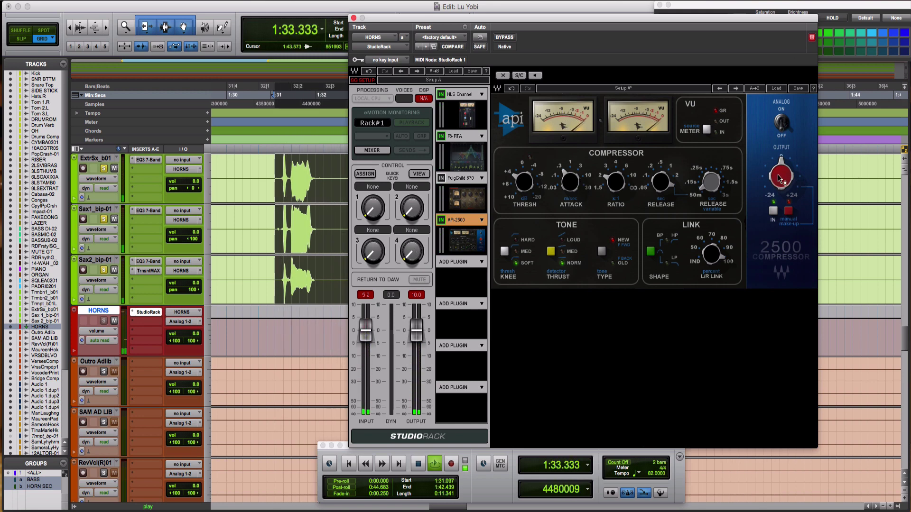
left_click_drag(780, 178, 780, 175)
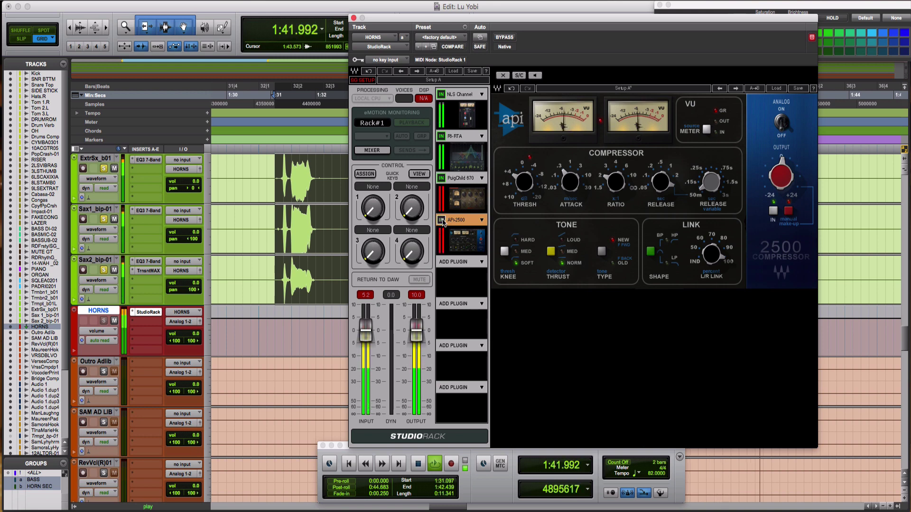
Step: Show PuigChild 670 again in the rack and readjust its left input gain, output gain and threshold over the looping horns
left_click(459, 178)
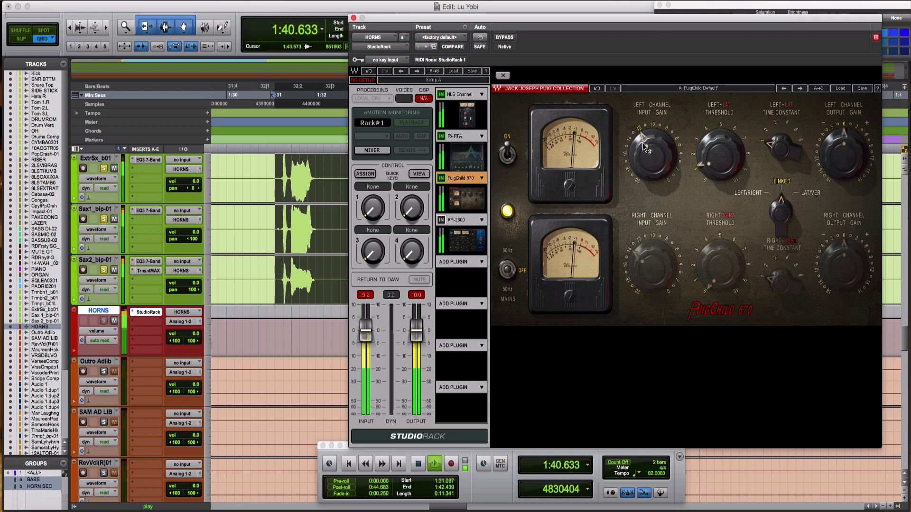
mouse_move(642, 144)
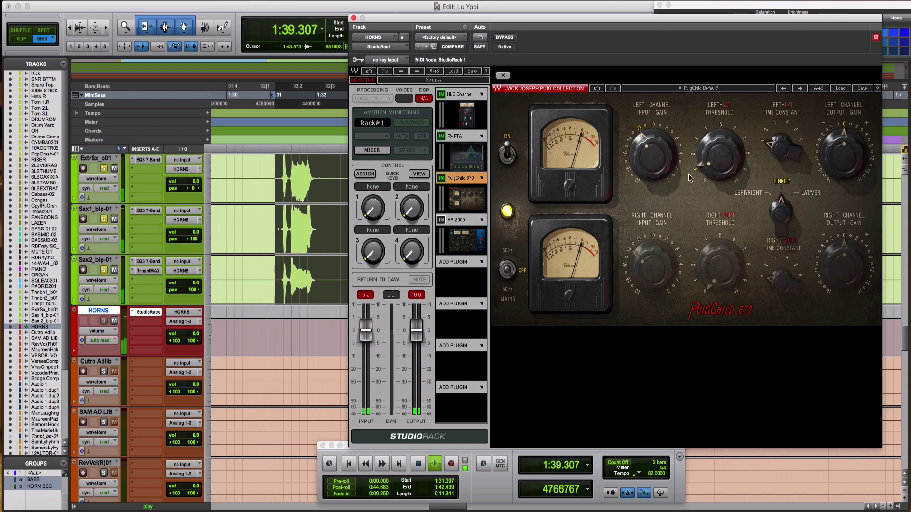
mouse_move(711, 172)
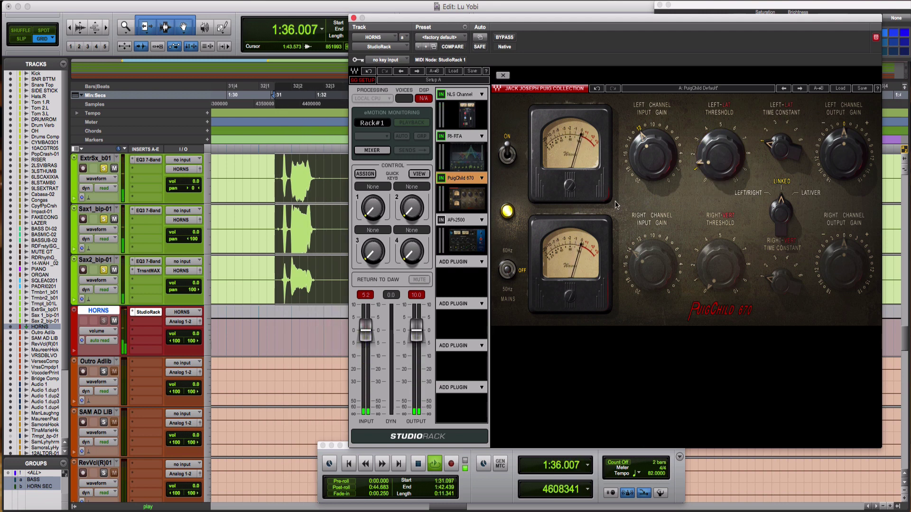
Step: Compare the looping horns with PuigChild 670 and API-2500 switched in and out, and leave API-2500 bypassed
left_click(441, 220)
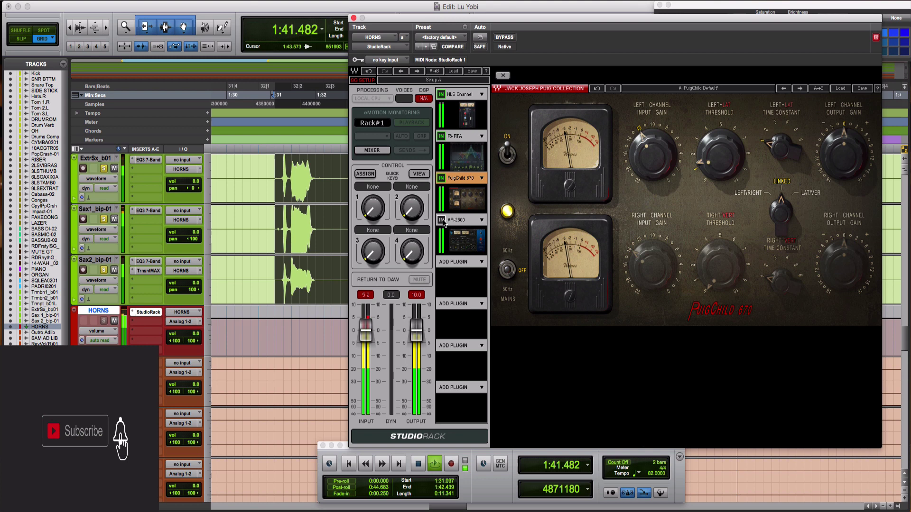
left_click(442, 178)
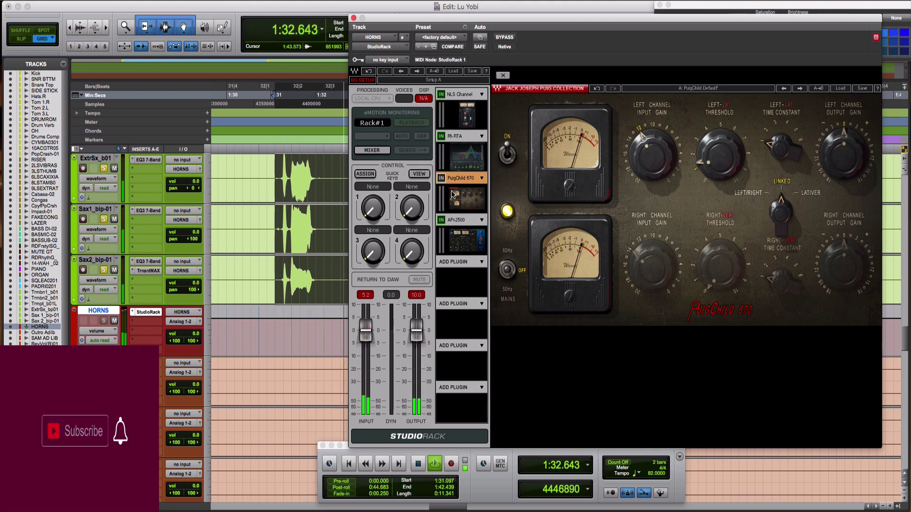
left_click(466, 221)
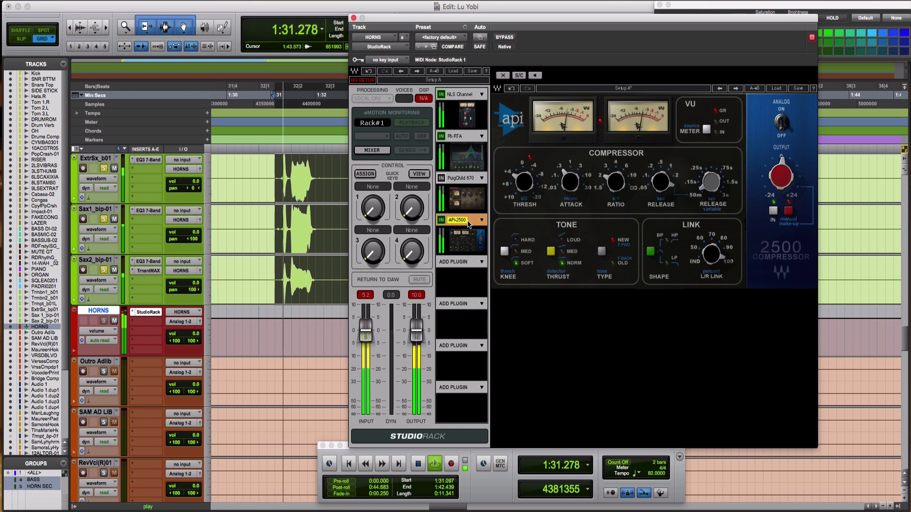
left_click(454, 181)
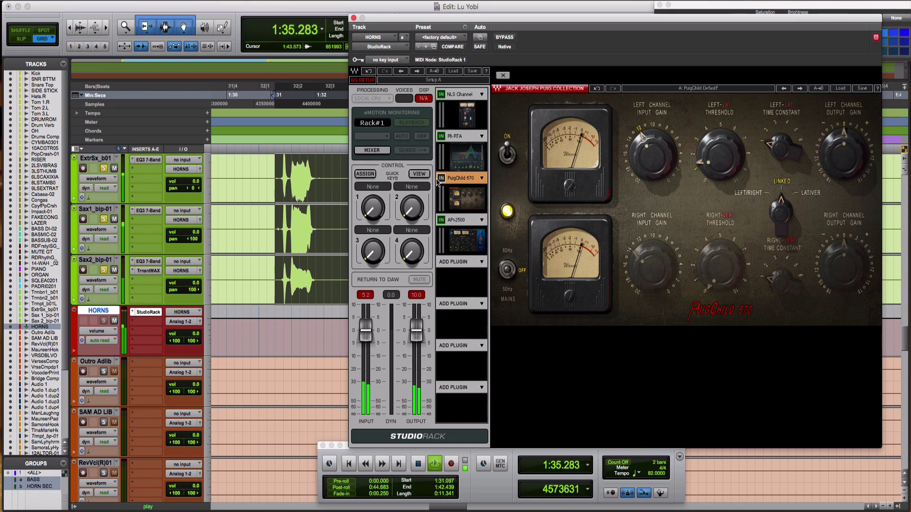
left_click(441, 220)
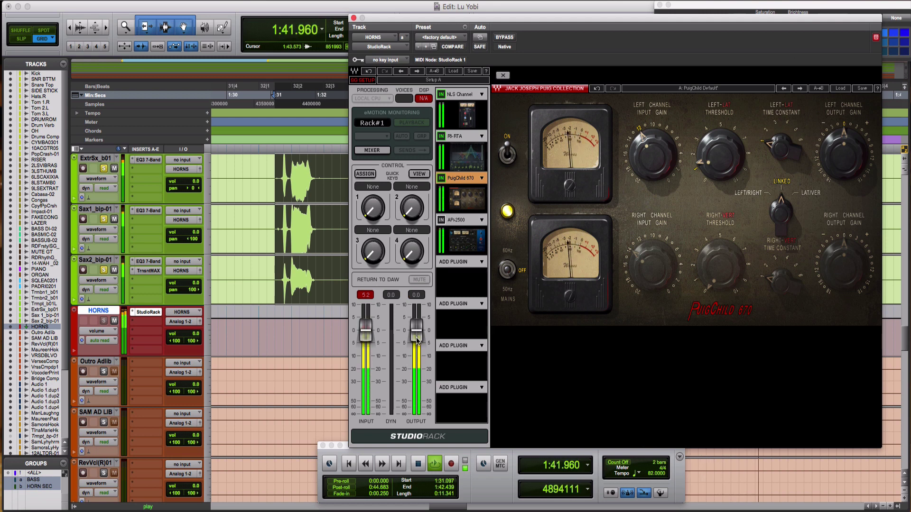
Step: Switch API-2500 back in, show it in the rack and readjust its threshold and output level over the looping horns
left_click(441, 179)
left_click(442, 221)
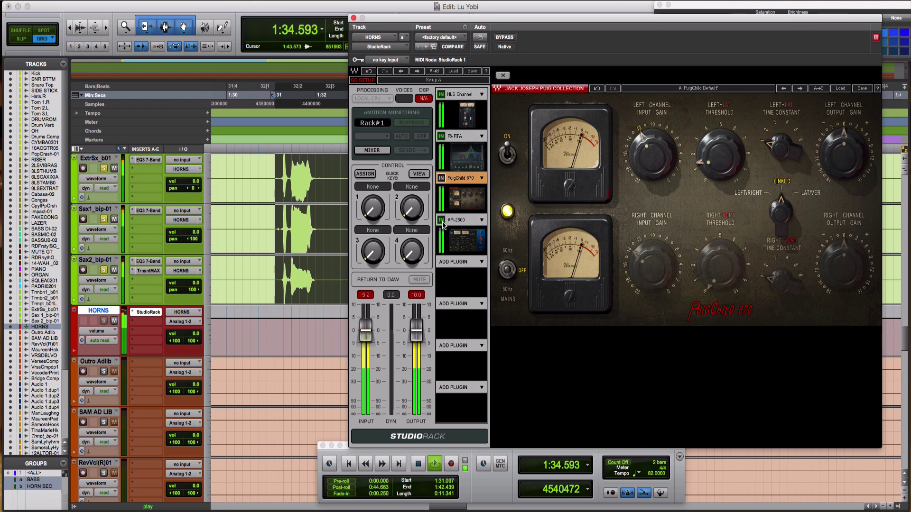
left_click(460, 236)
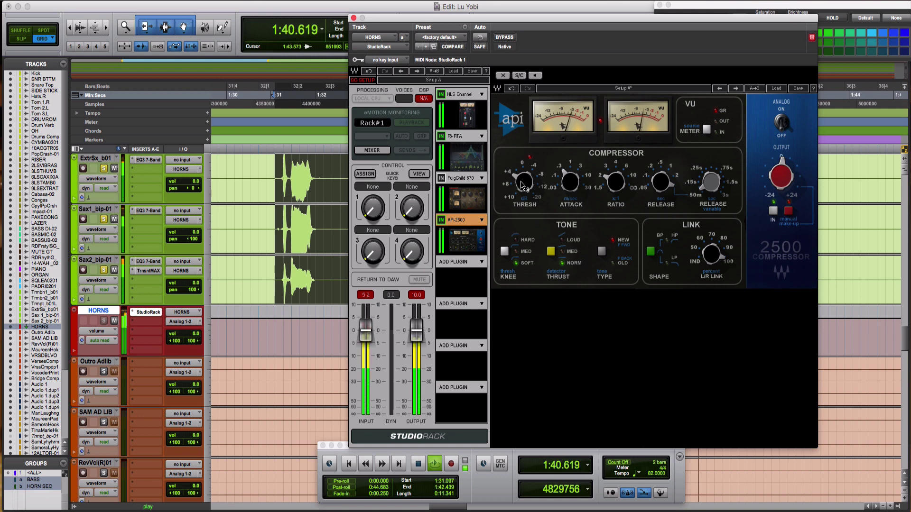
mouse_move(569, 182)
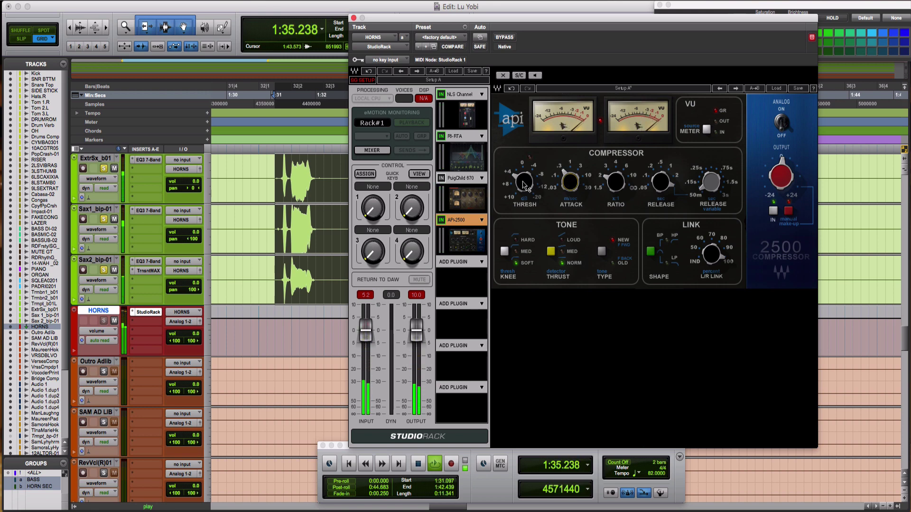
mouse_move(525, 184)
left_click_drag(525, 184, 524, 181)
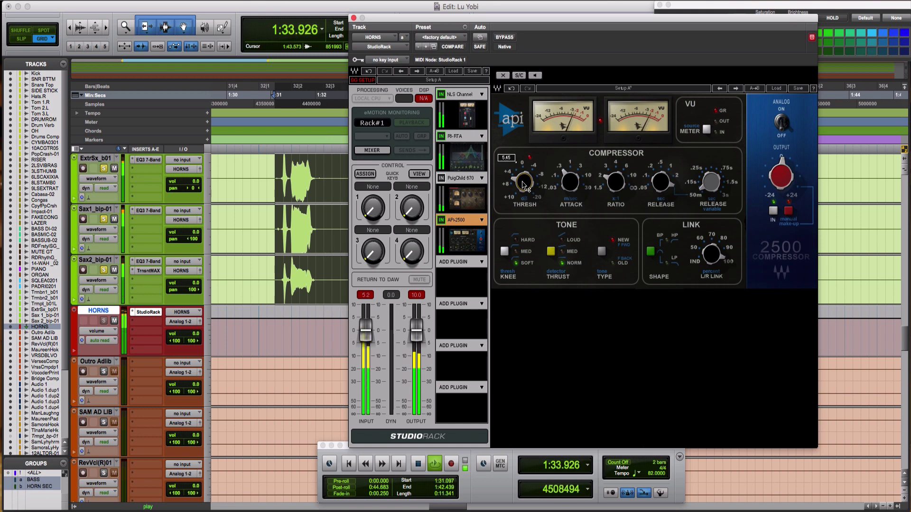
left_click(779, 178)
left_click_drag(779, 178, 779, 174)
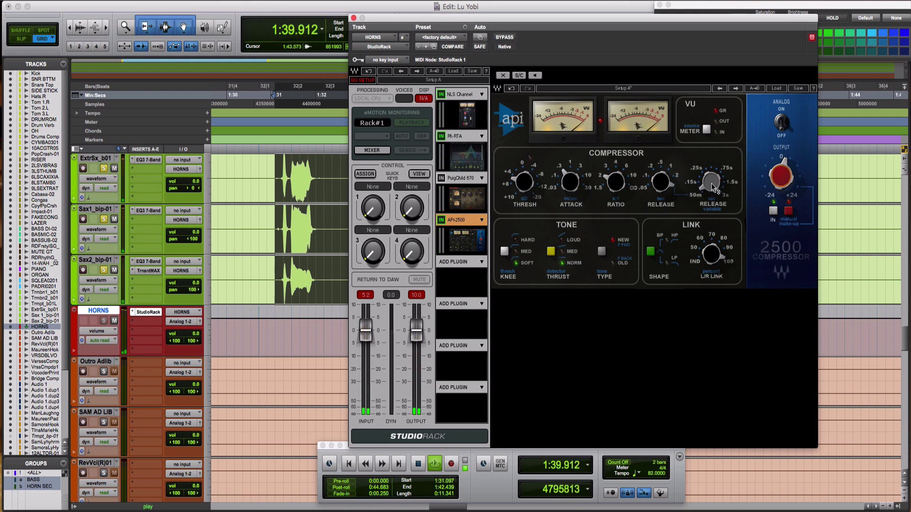
Step: Fine-tune API-2500's variable release around 0.1 s while the horns loop
left_click_drag(714, 189, 709, 190)
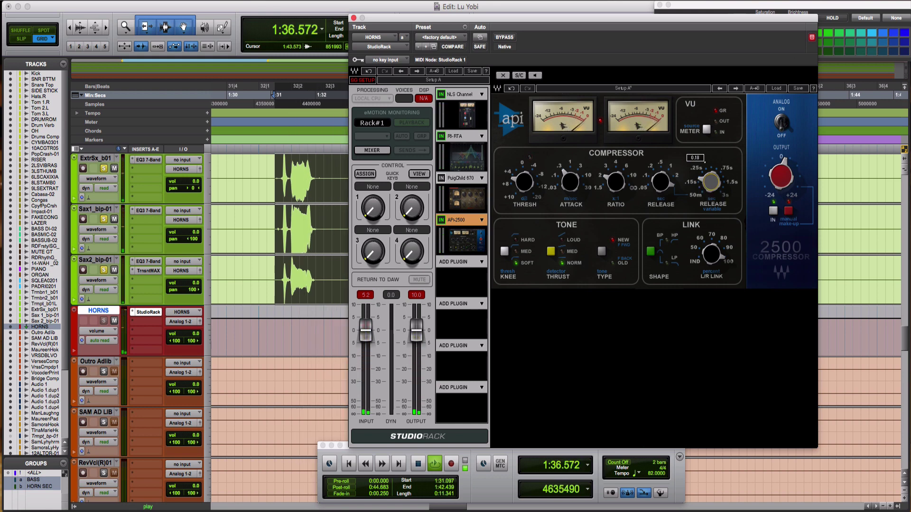
left_click_drag(710, 182, 710, 185)
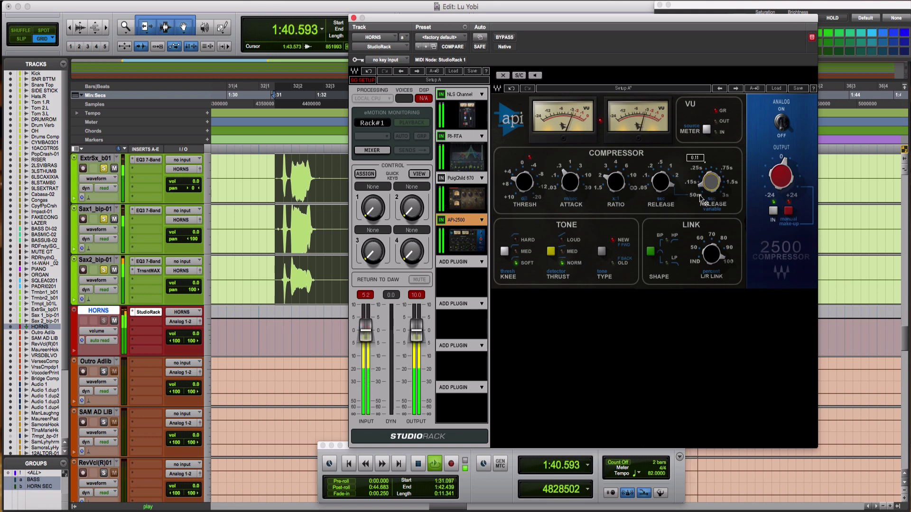
mouse_move(710, 185)
left_mouse_down()
mouse_move(705, 162)
mouse_move(711, 181)
left_mouse_up()
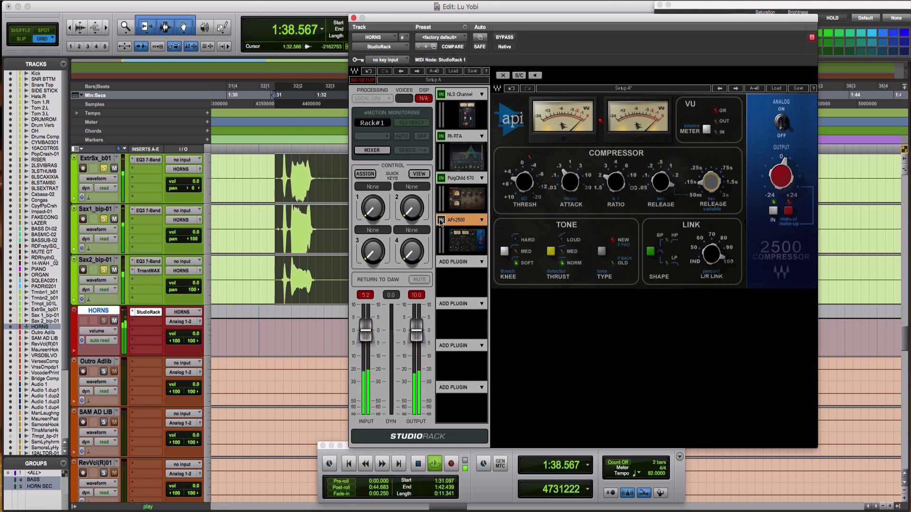
Step: Try API-2500 ahead of PuigChild 670 in the rack and return it to the fourth slot
left_click_drag(441, 223, 443, 186)
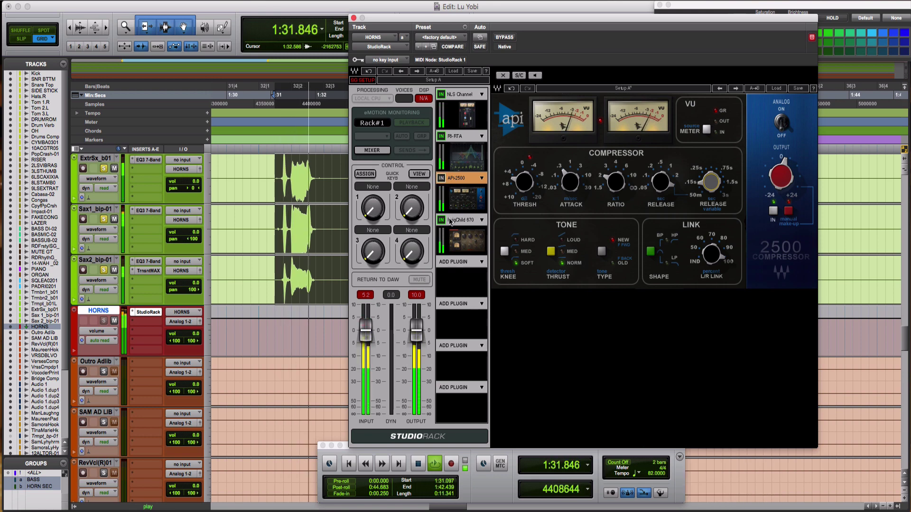
left_click_drag(446, 181, 455, 221)
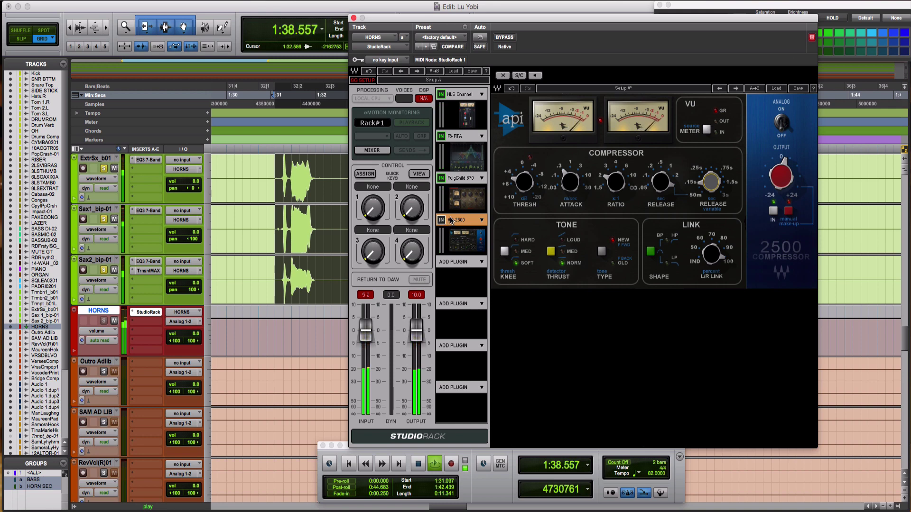
Step: Remove API-2500 from the rack, keeping PuigChild 670 as the horns' compressor, and close the StudioRack window
left_click(480, 222)
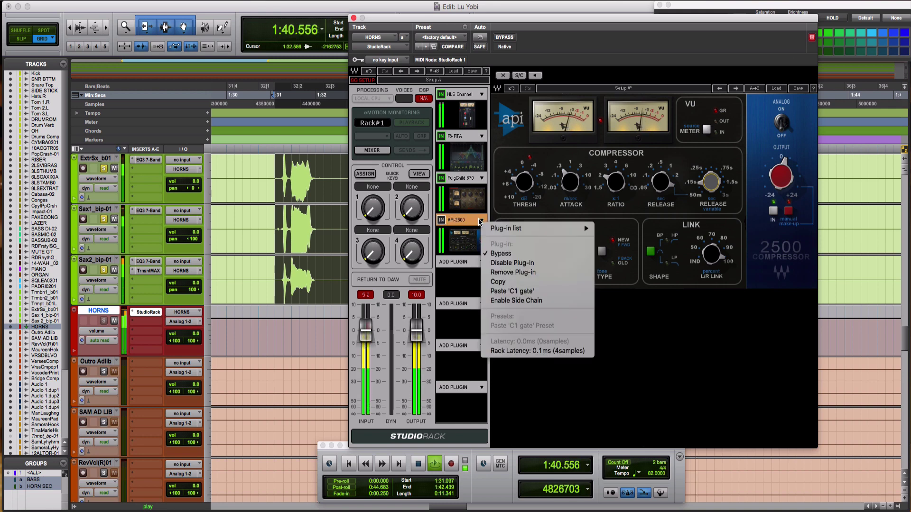
mouse_move(517, 230)
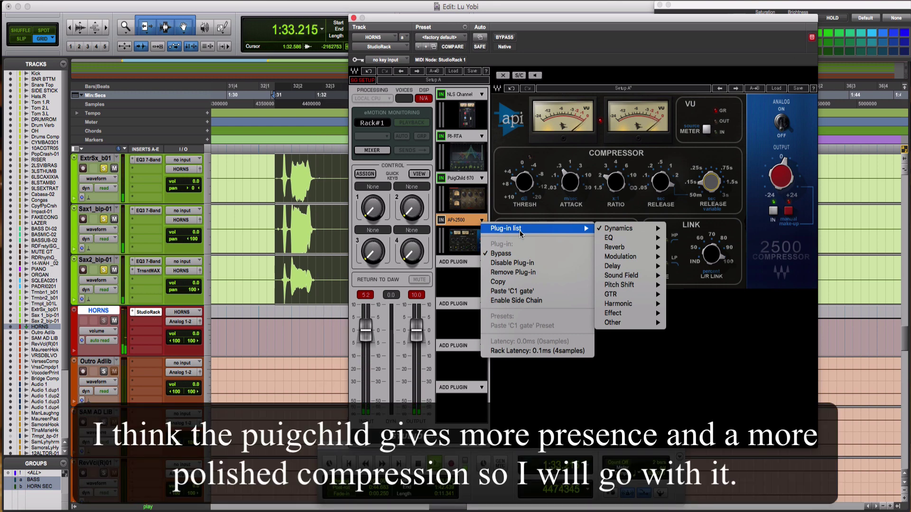
left_click(512, 272)
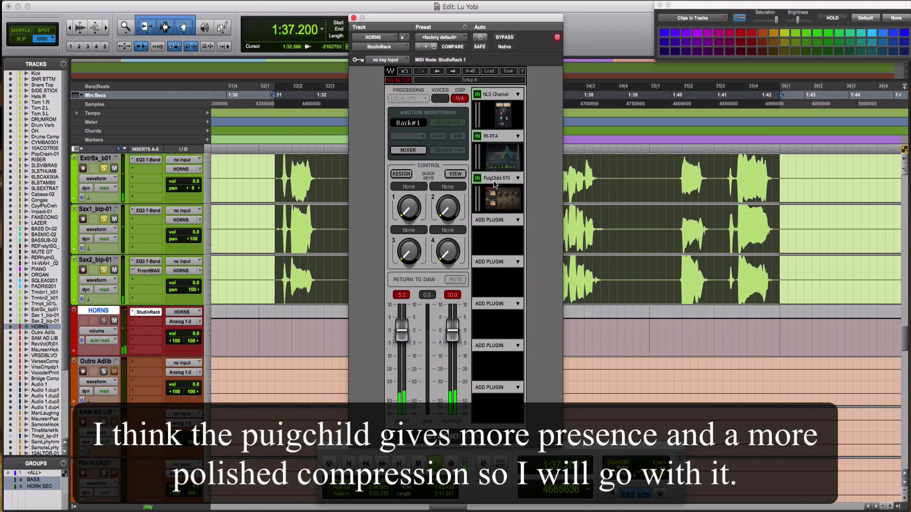
left_click(495, 184)
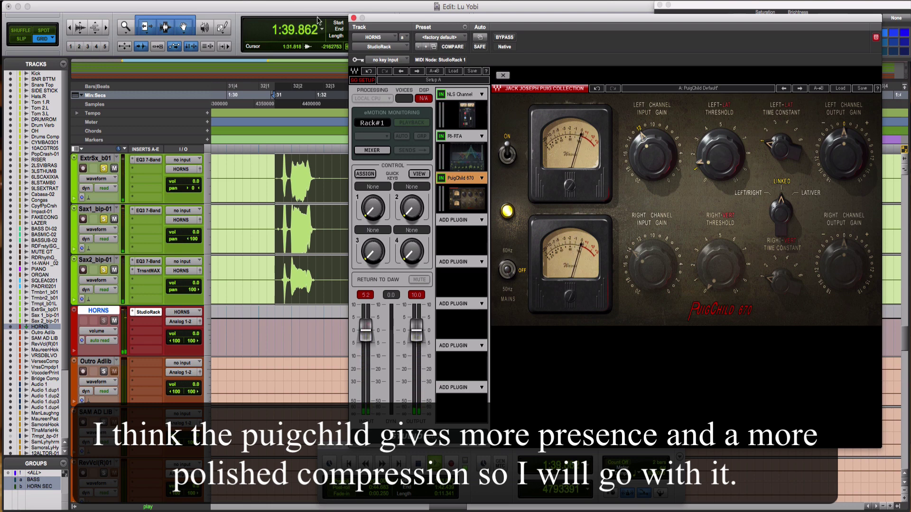
left_click(354, 17)
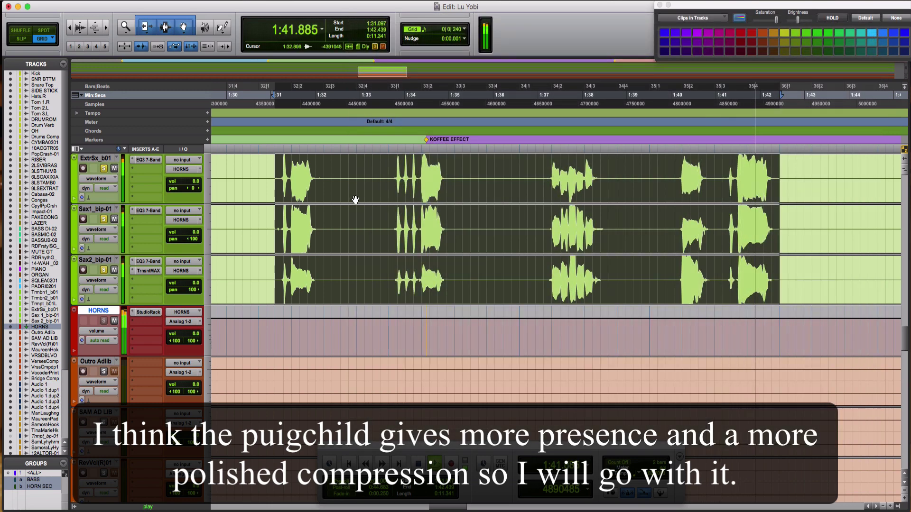
Step: Reopen StudioRack on the HORNS aux and readjust PuigChild 670's left input gain over the looping horns
key("space")
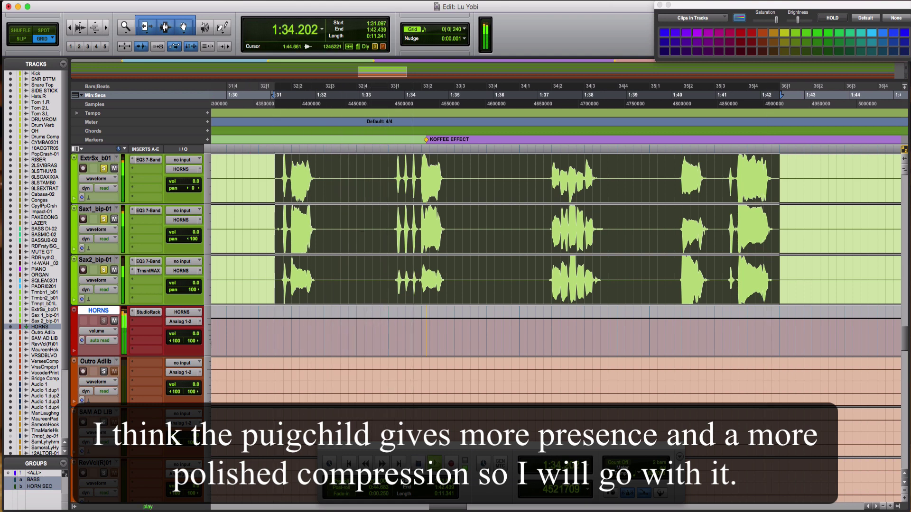
scroll(394, 298, "up", 5)
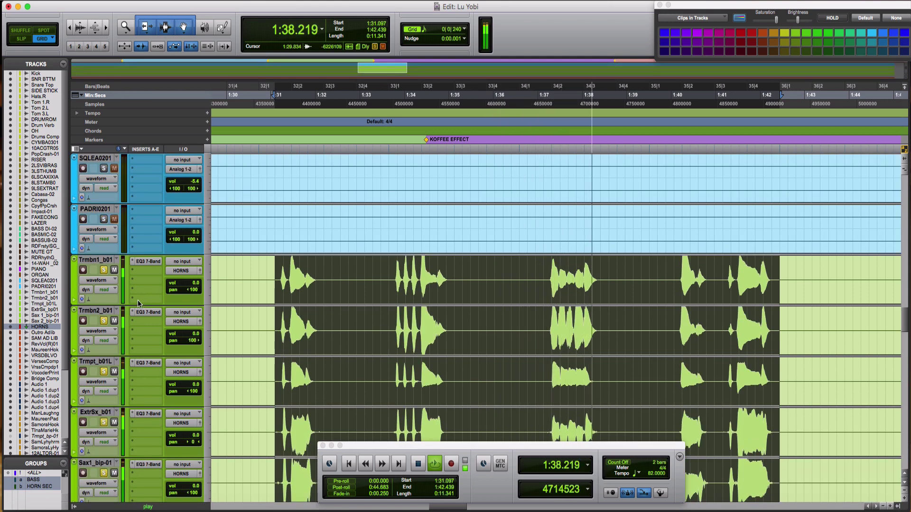
scroll(300, 326, "down", 5)
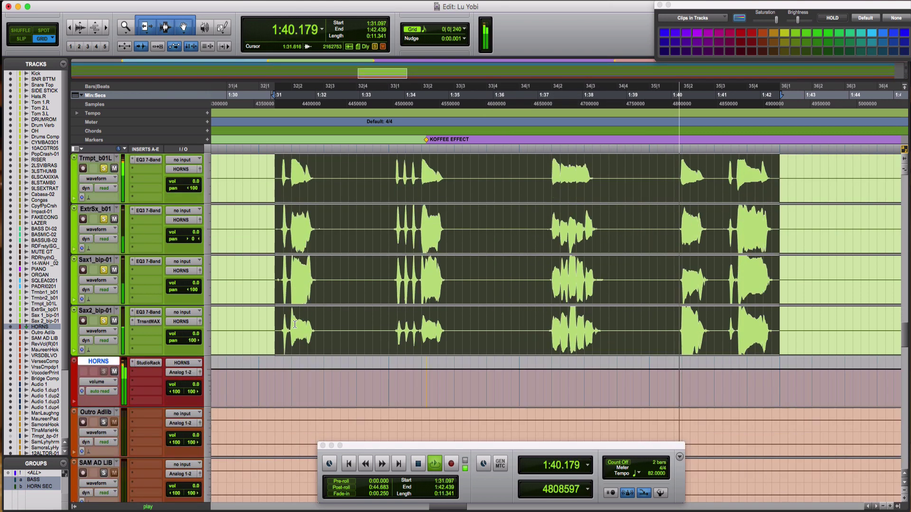
left_click(148, 363)
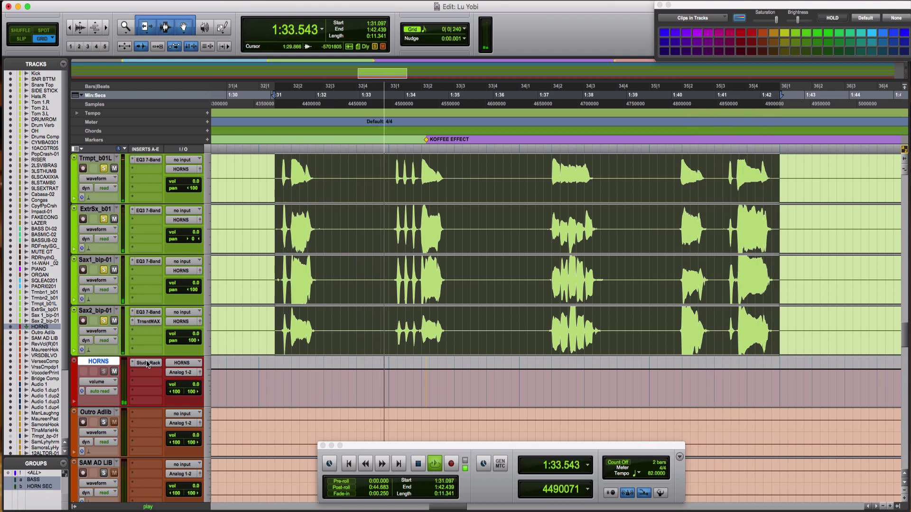
left_click(146, 362)
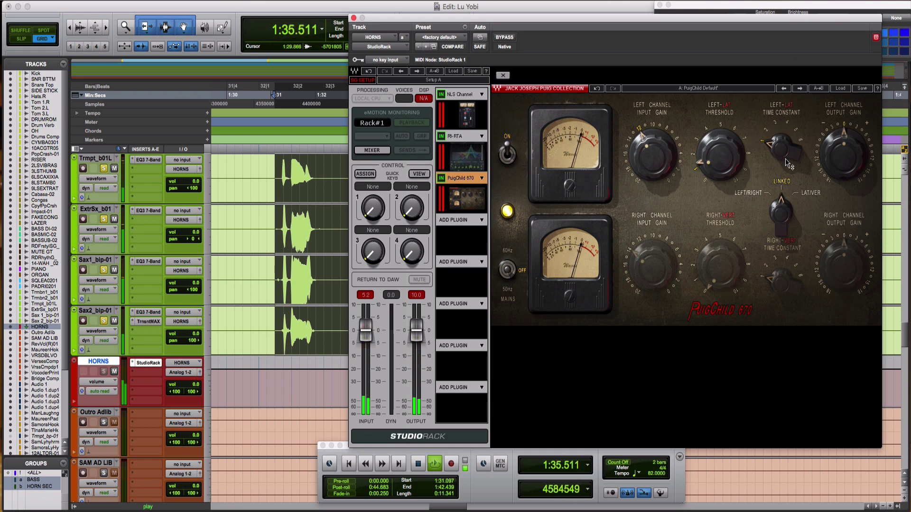
mouse_move(647, 164)
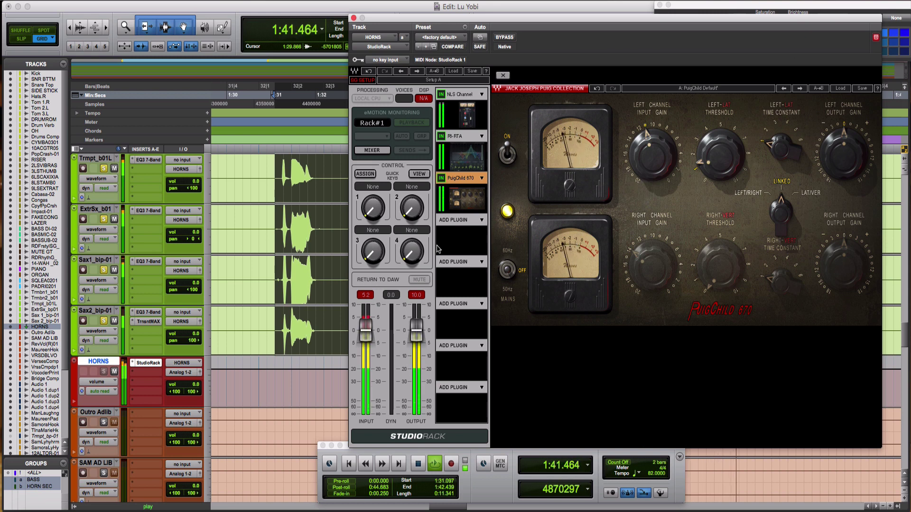
Step: Compare the looping horns with the whole StudioRack insert bypassed and active, and leave it bypassed
left_click(148, 363, "super")
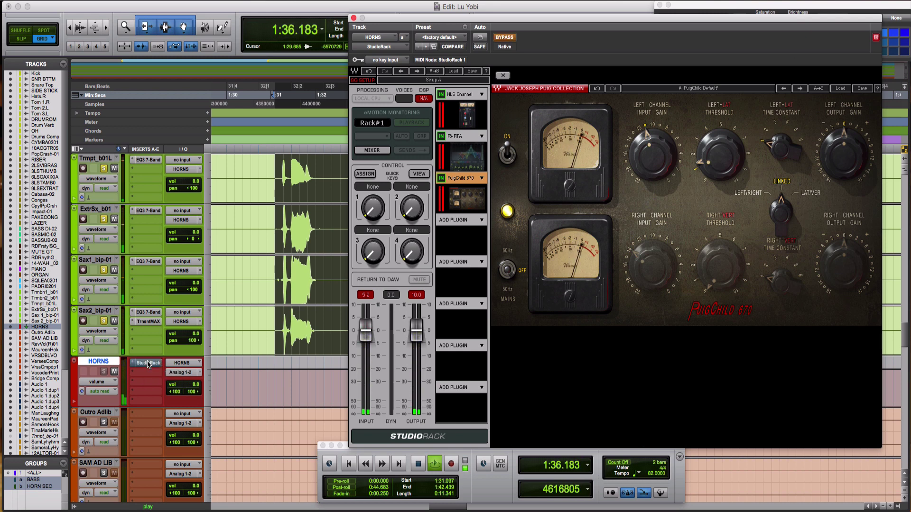
left_click(148, 363, "super")
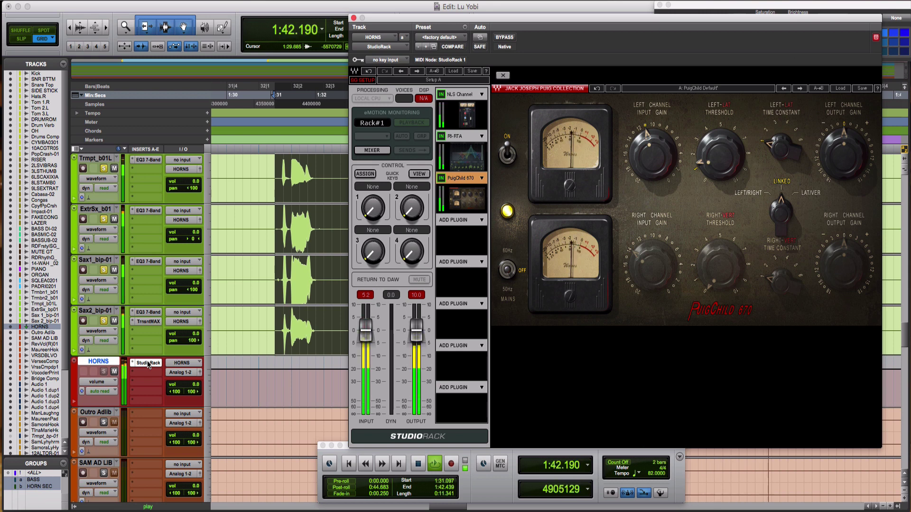
left_click(148, 363, "super")
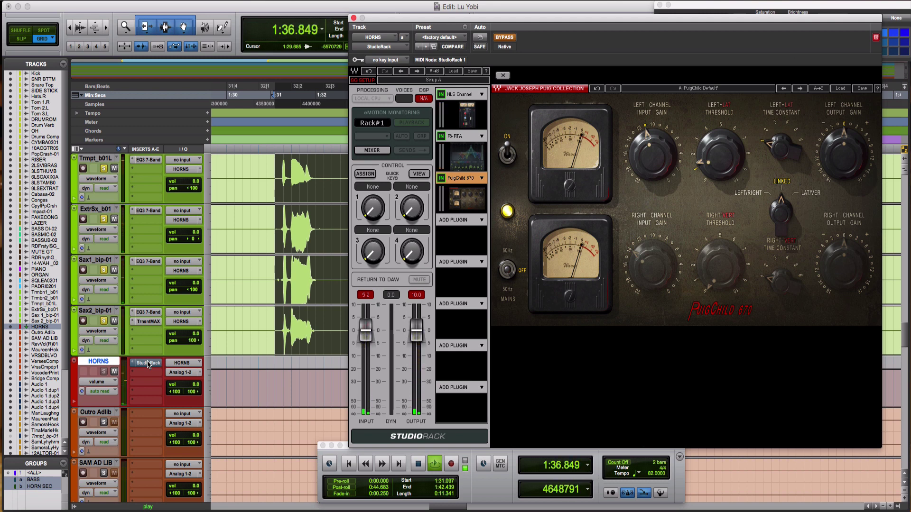
left_click(148, 362, "super")
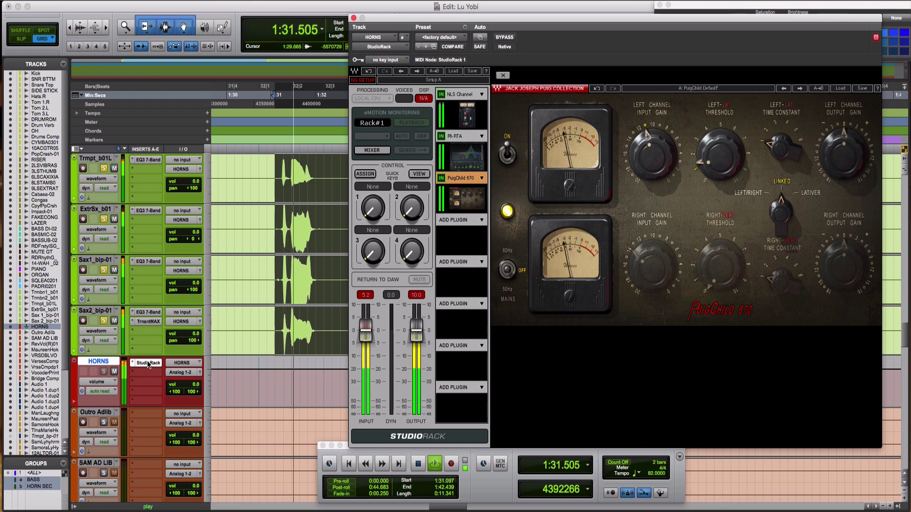
left_click(148, 363, "super")
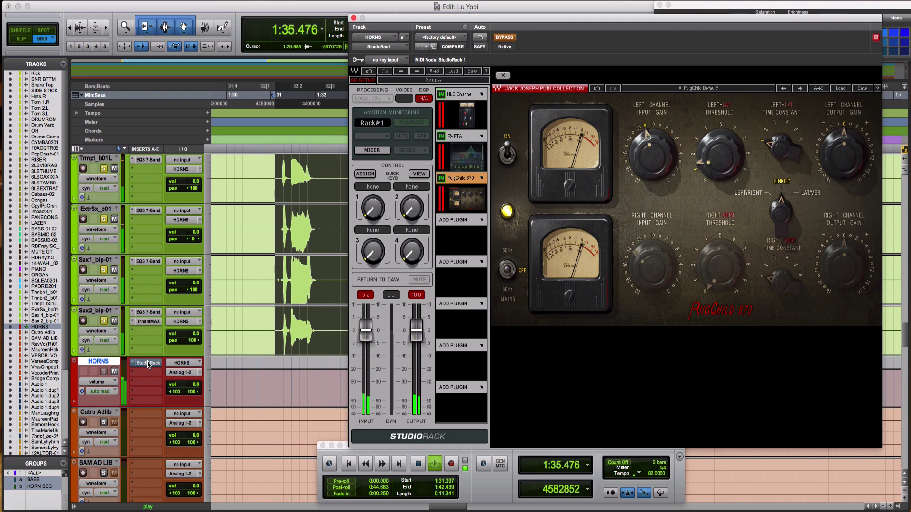
Step: Select the first horn phrase from 1:31.097 to 1:32.195, restart playback and close the StudioRack window
left_click(276, 169)
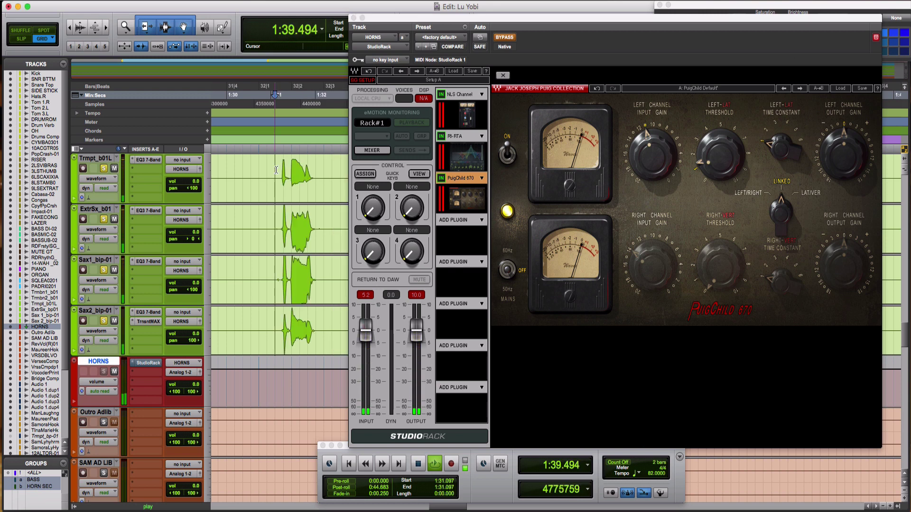
left_click_drag(277, 170, 326, 179)
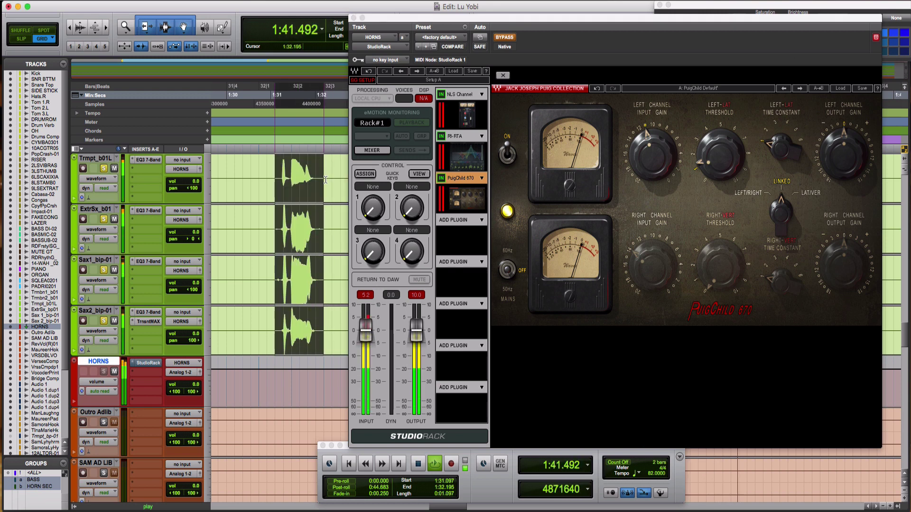
key("space")
key("space")
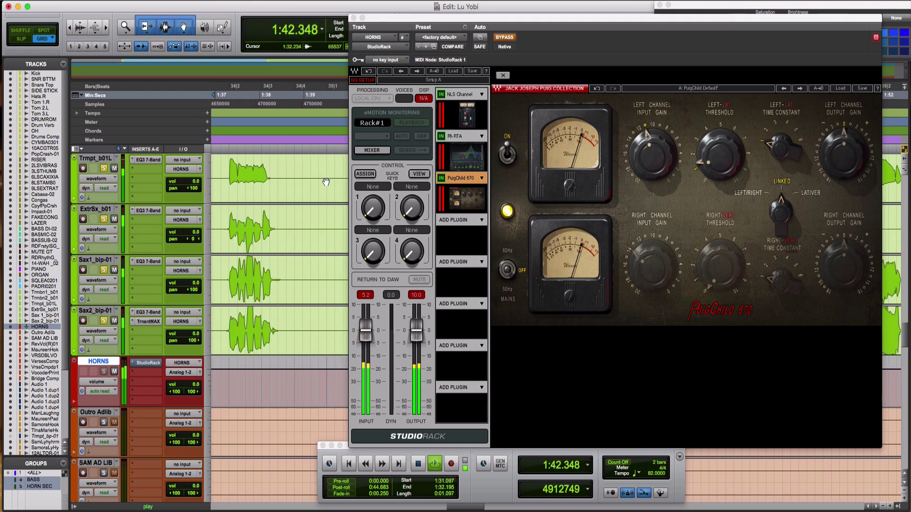
left_click(353, 18)
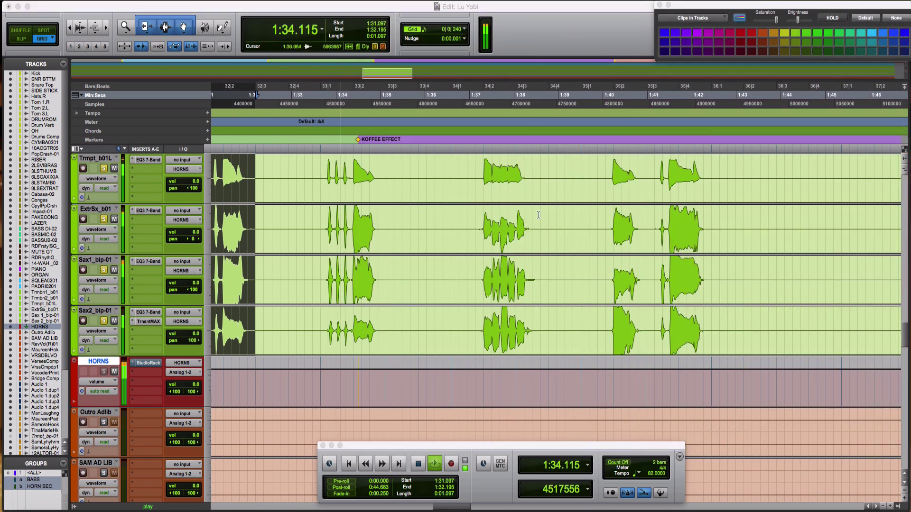
Step: Loop the last horn phrases from 1:40.060 to 1:42.439 and reopen the HORNS aux's StudioRack with its bypass off
left_click(609, 227)
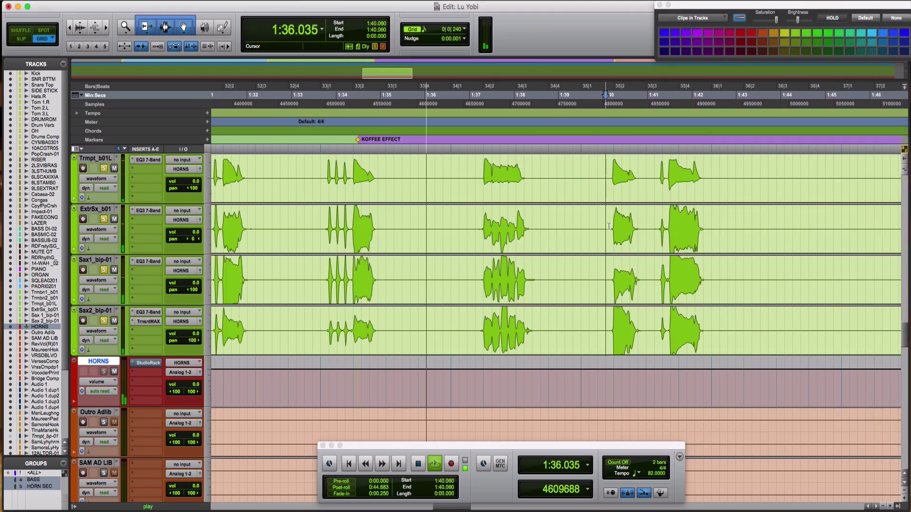
left_click_drag(609, 227, 711, 232)
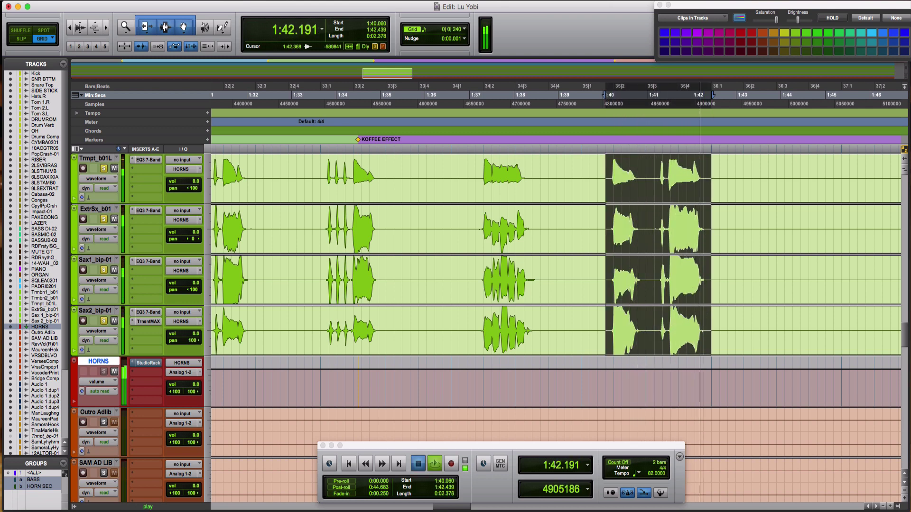
left_click(148, 362)
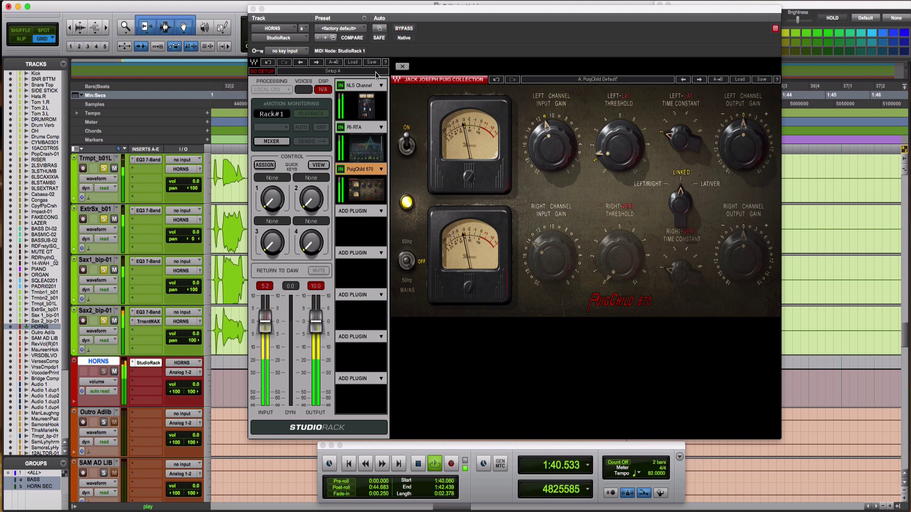
left_click(403, 29)
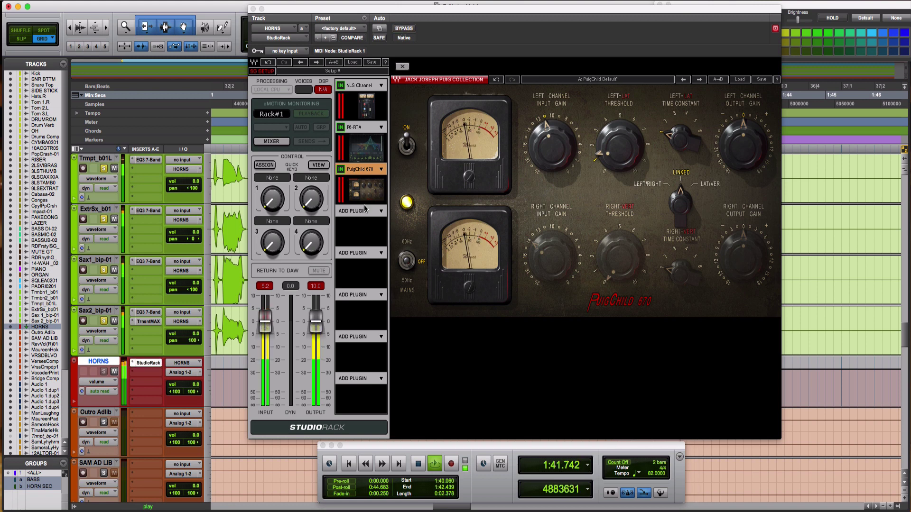
Step: Add Doubler2 after PuigChild 670 in the HORNS aux's StudioRack and load its Basic Doubler preset
left_click(375, 212)
mouse_move(479, 221)
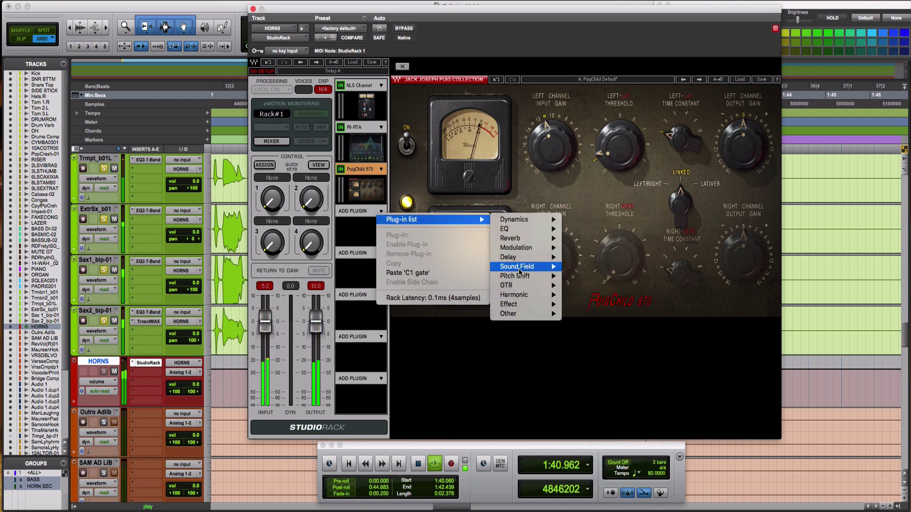
mouse_move(521, 279)
left_click(585, 275)
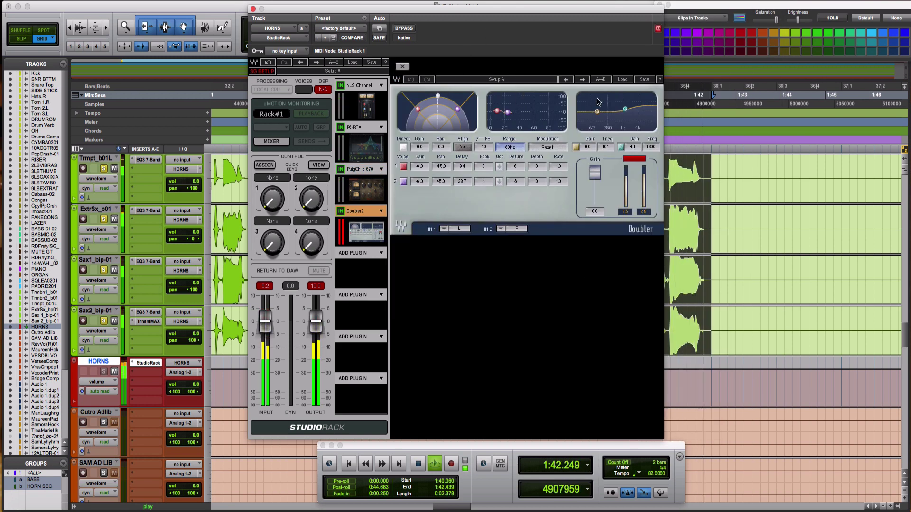
left_click(618, 81)
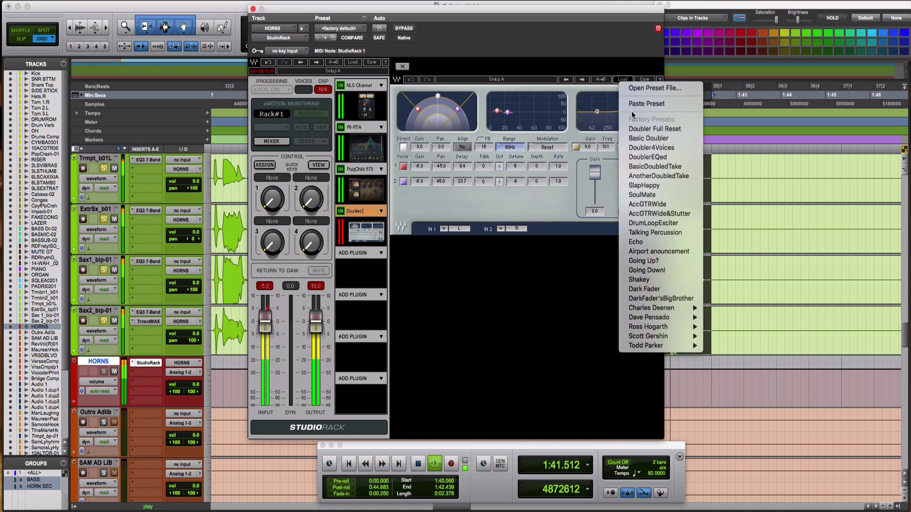
left_click(638, 139)
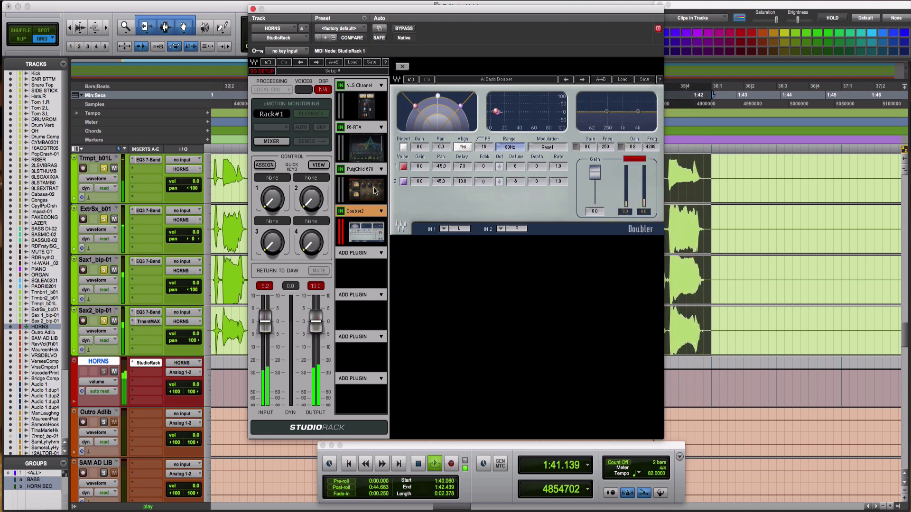
Step: Try reduced output gains on Doubler2, starting at -2.0, while toggling it in the chain and clearing its clip indicator
left_click(341, 212)
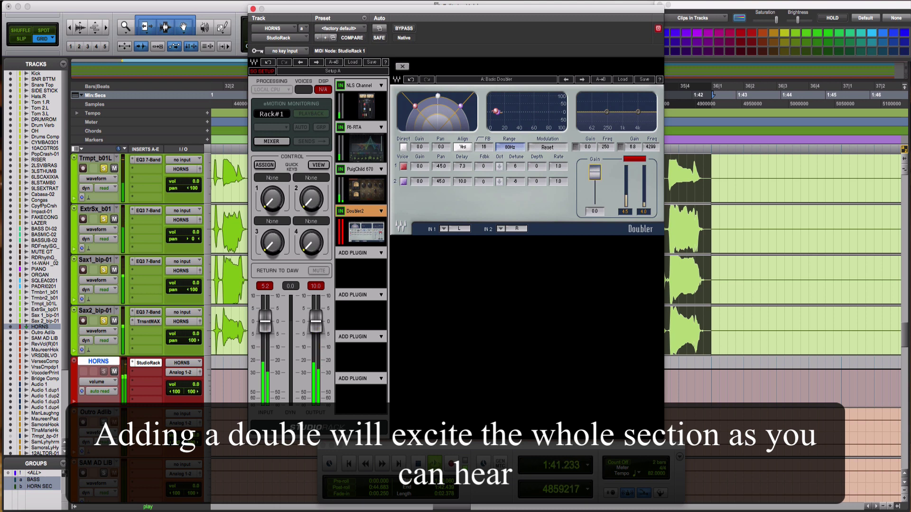
left_click_drag(594, 173, 596, 179)
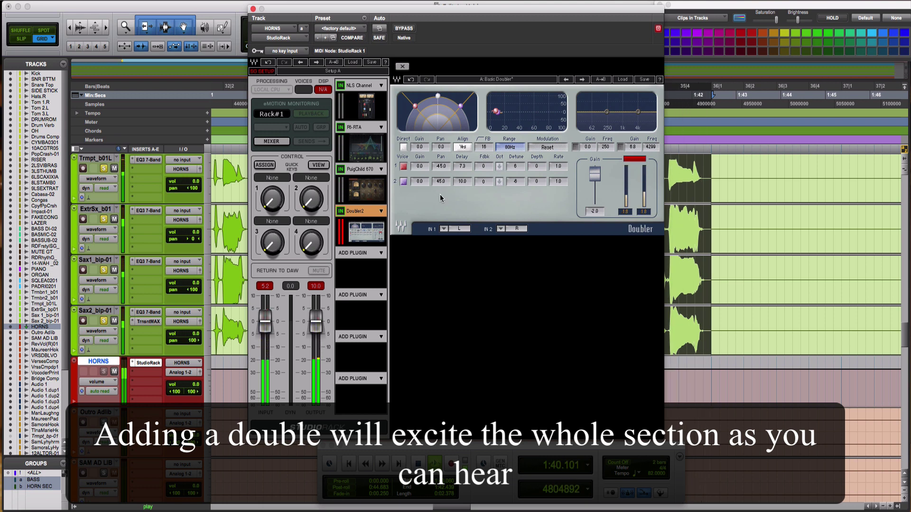
left_click(342, 212)
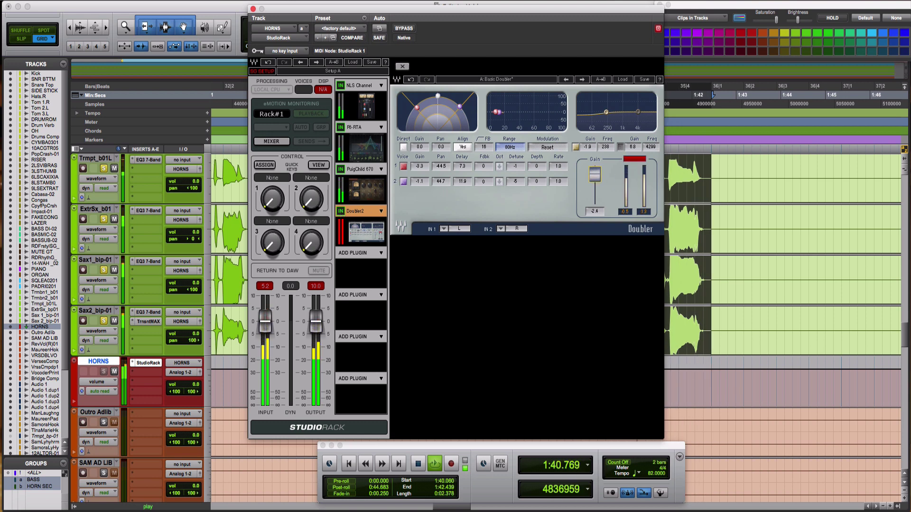
left_click(637, 159)
left_click_drag(595, 176, 595, 175)
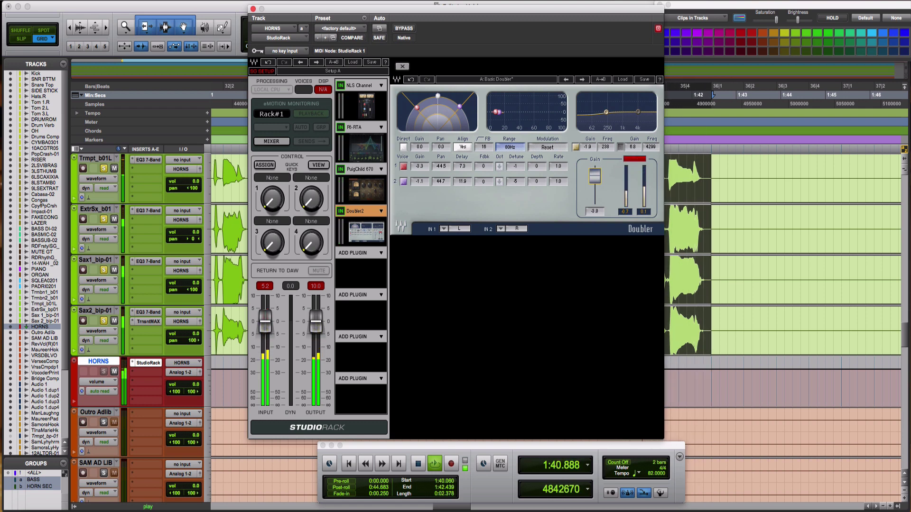
left_click(635, 160)
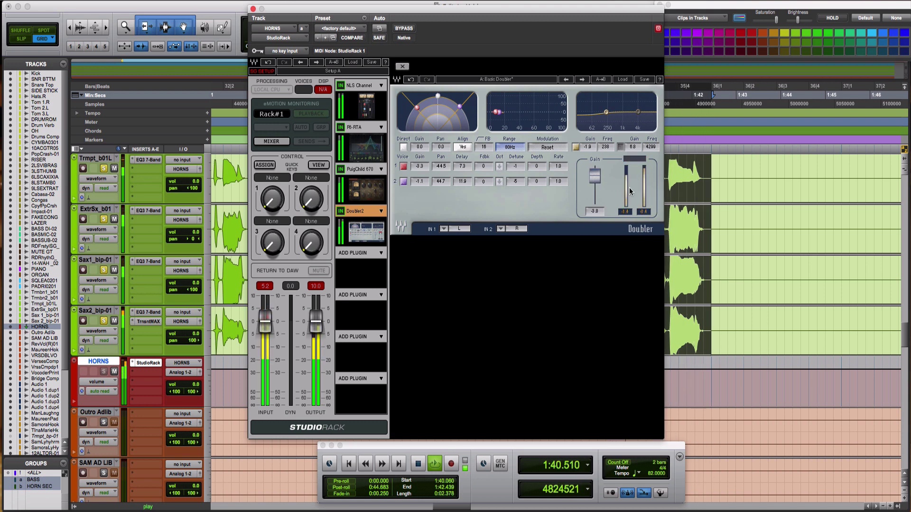
Step: Compare the looping horns with StudioRack bypassed and active, and set Doubler2's output gain to -0.5
left_click(401, 27)
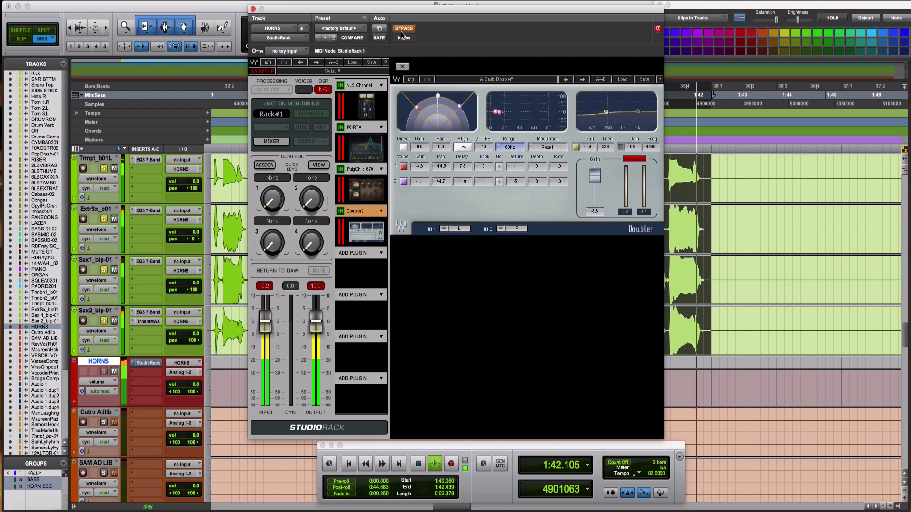
left_click(403, 29)
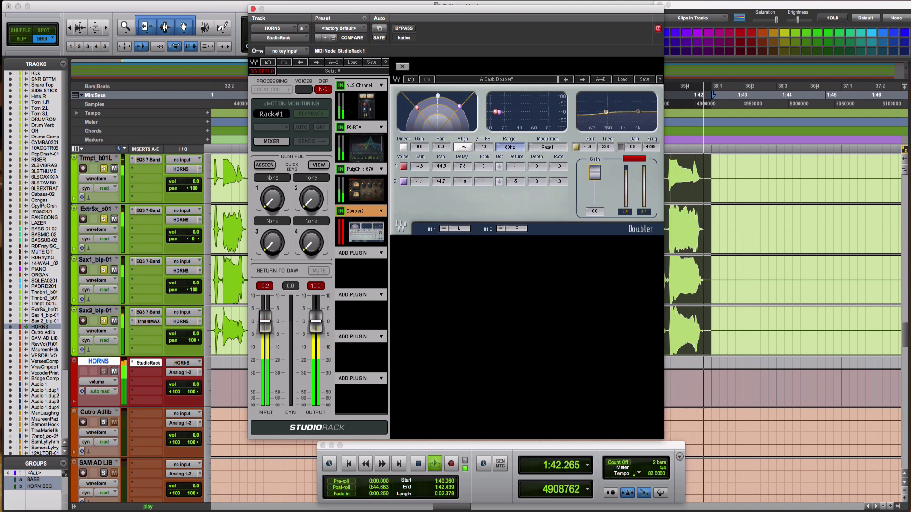
left_click_drag(595, 173, 595, 174)
left_click_drag(595, 212, 590, 216)
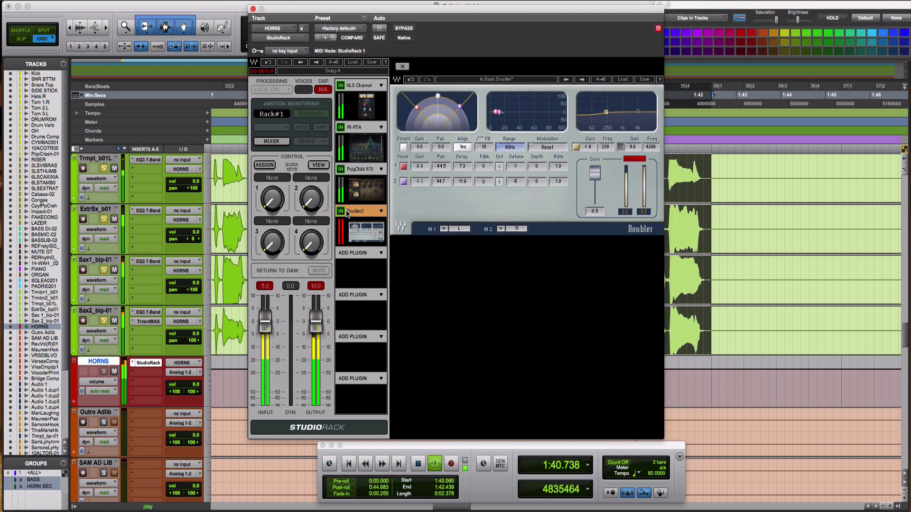
left_click(403, 28)
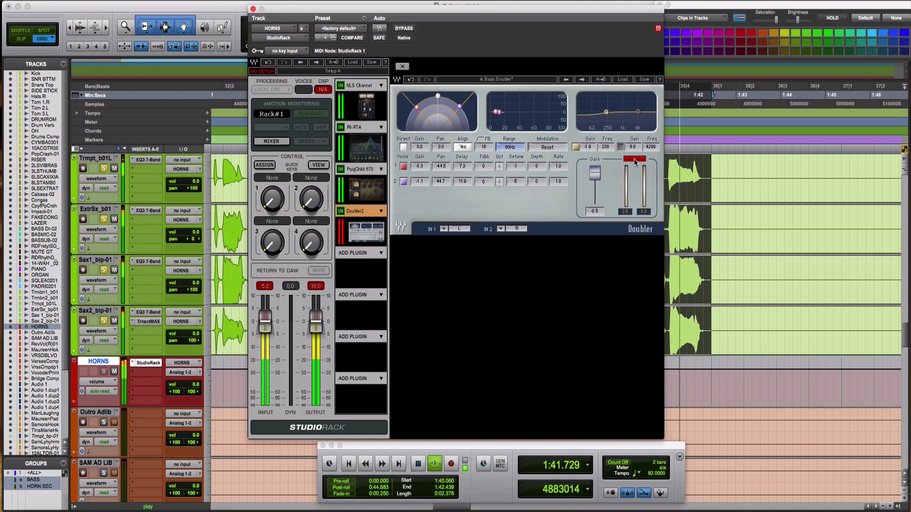
Step: Add an L1 limiter after Doubler2 and set its out ceiling to -0.1
left_click(383, 255)
mouse_move(430, 263)
mouse_move(539, 265)
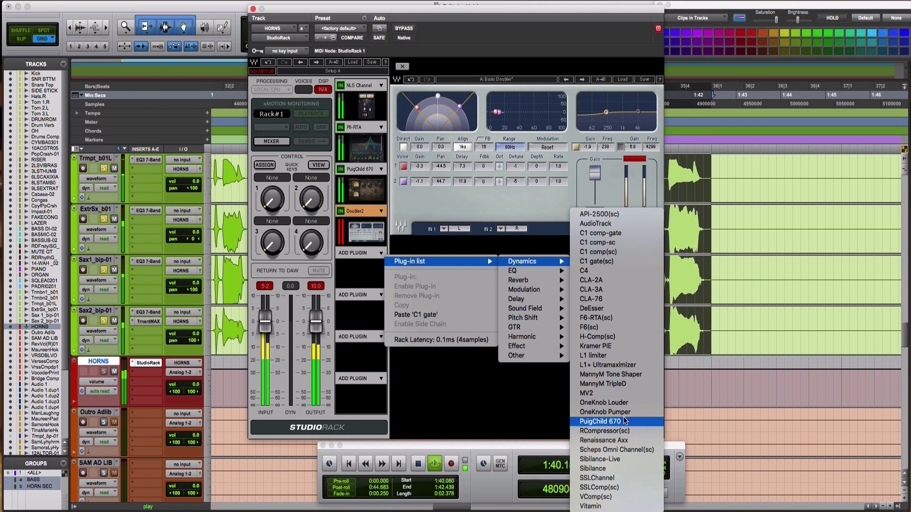
left_click(612, 328)
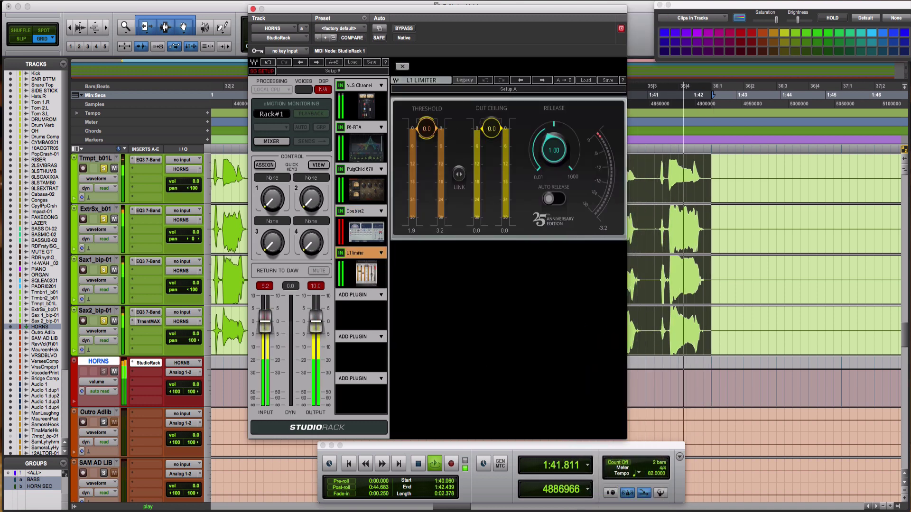
left_click_drag(427, 128, 494, 181)
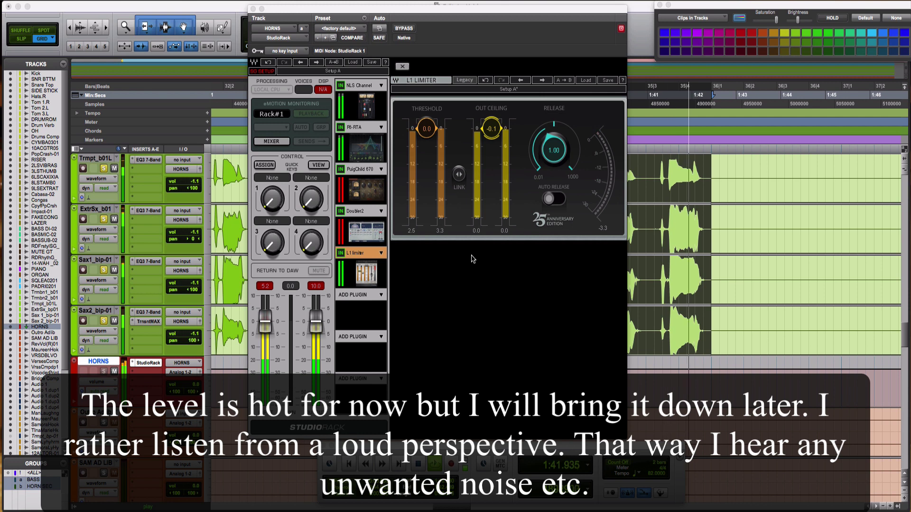
Step: Review PuigChild 670's output gain and Doubler2's settings over the looping horns, restart playback and close the StudioRack window
left_click(360, 190)
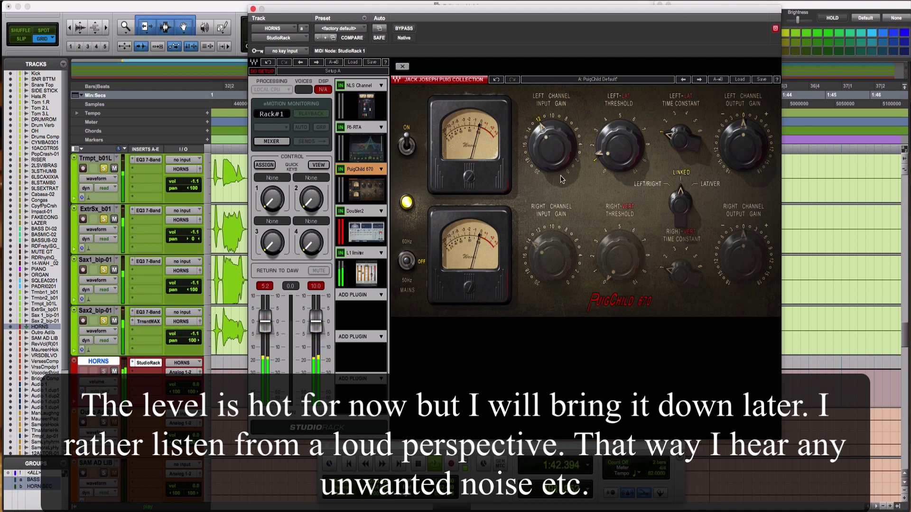
mouse_move(739, 121)
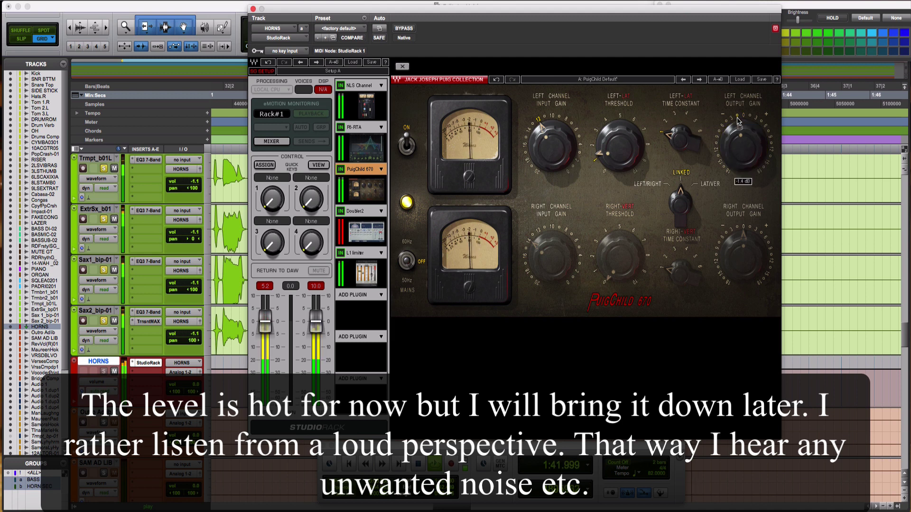
left_click(340, 233)
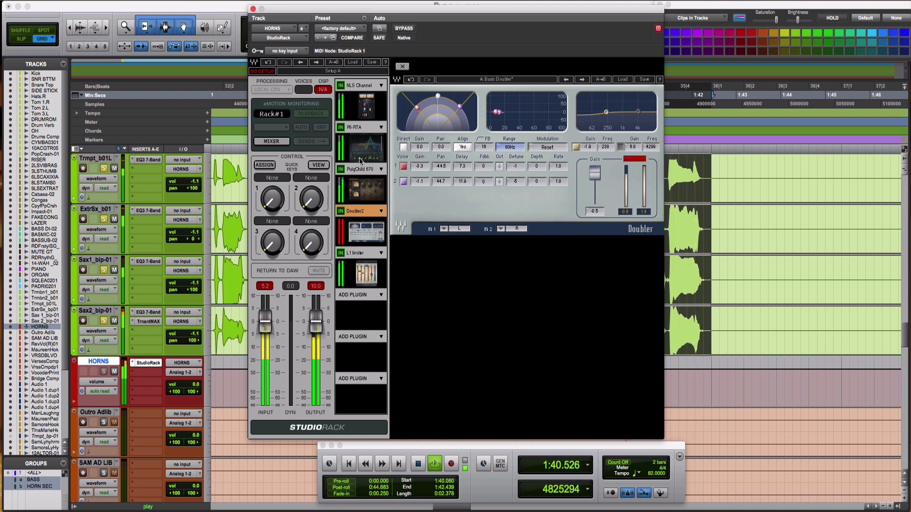
key("space")
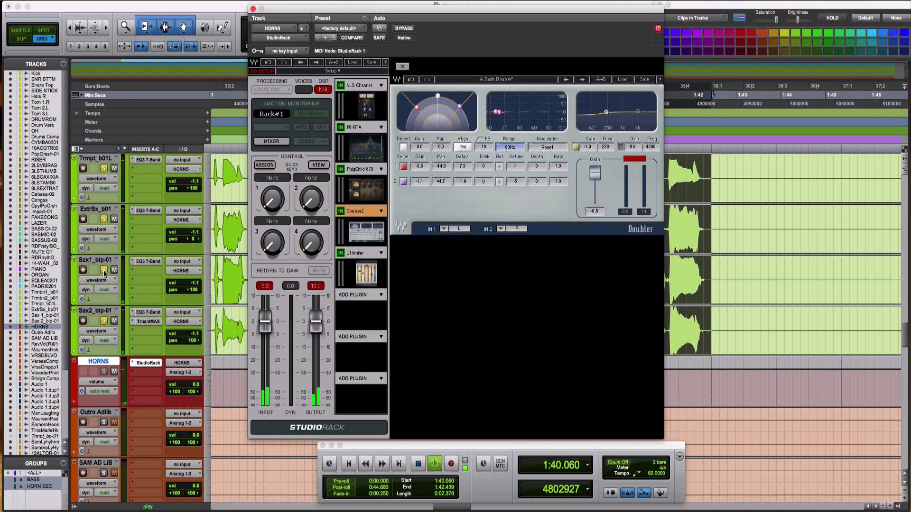
key("space")
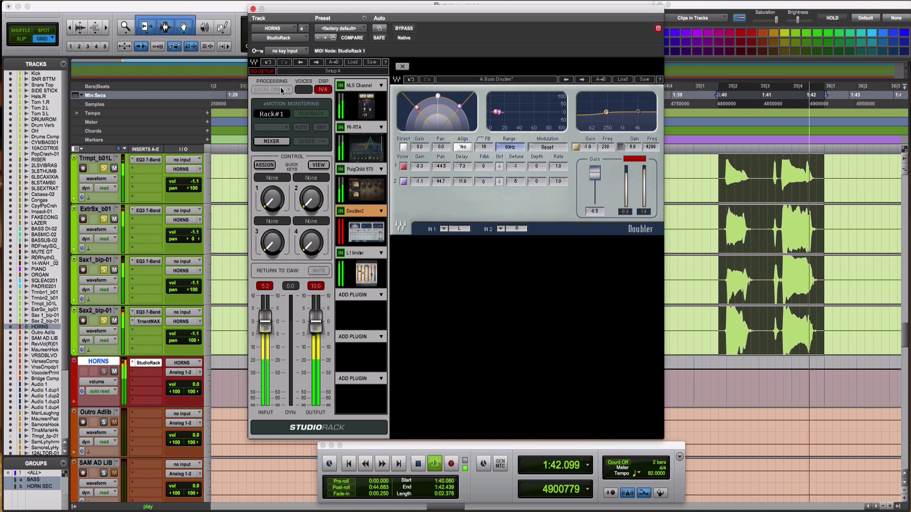
key("super+w")
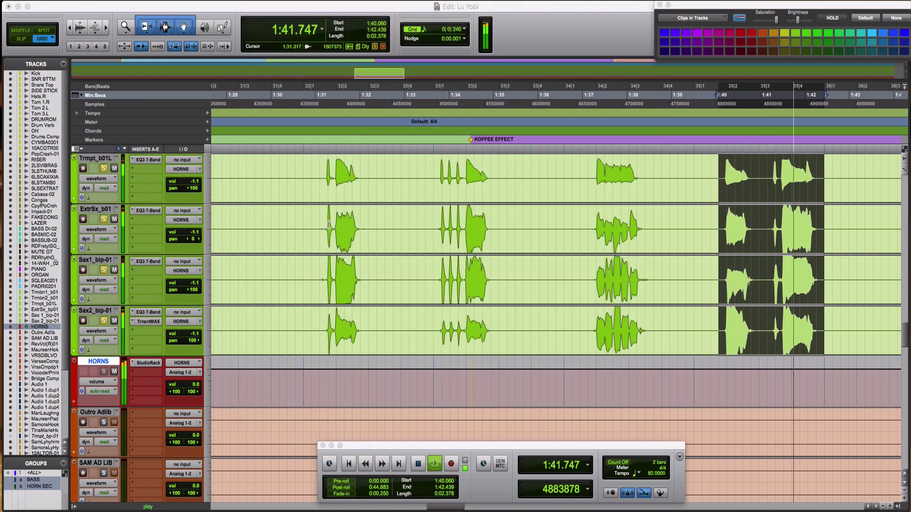
Step: Place the playback start at 1:31.097, just before the first horn phrase, and replay the horns from there
left_click(323, 225)
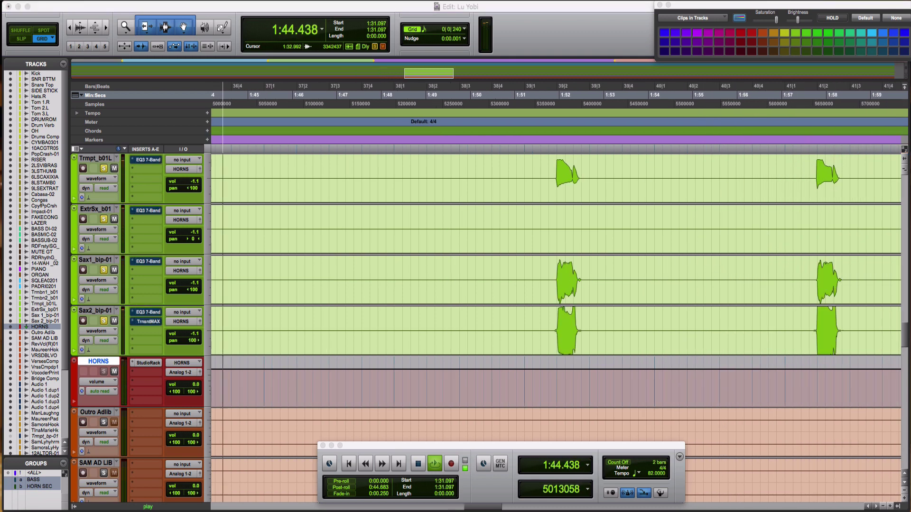
key("space")
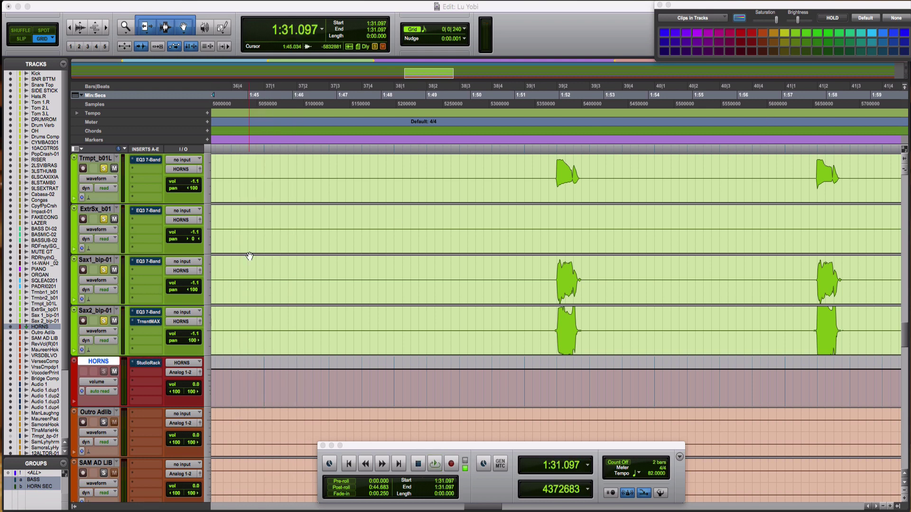
key("space")
scroll(249, 256, "left", 5)
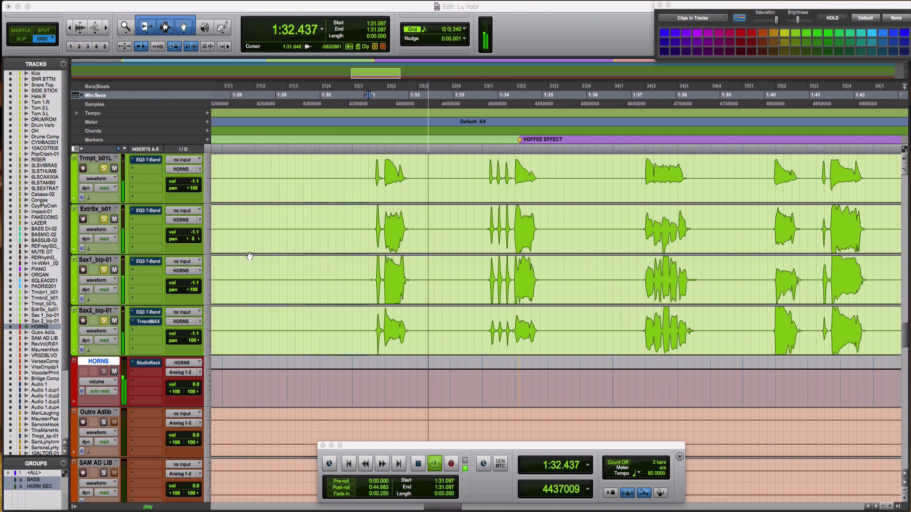
key("space")
key("space")
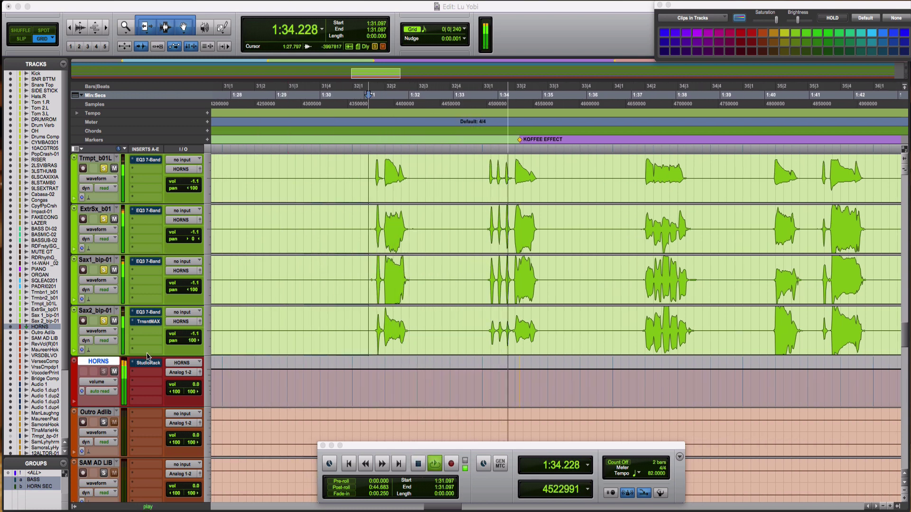
Step: Select all horn tracks from Trmbn1_b01 through the HORNS aux and restart playback from 1:31.097
scroll(104, 335, "up", 3)
scroll(105, 334, "right", 2)
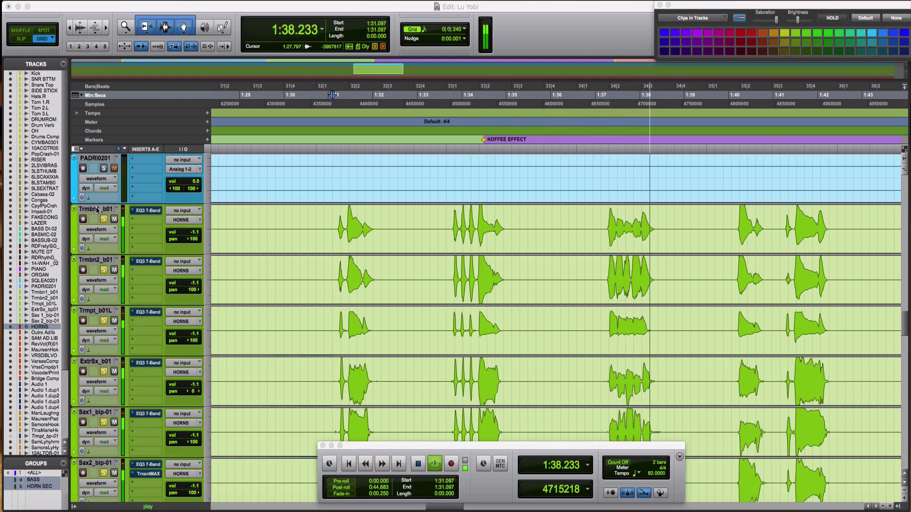
left_click(97, 210, "shift")
scroll(288, 247, "down", 2)
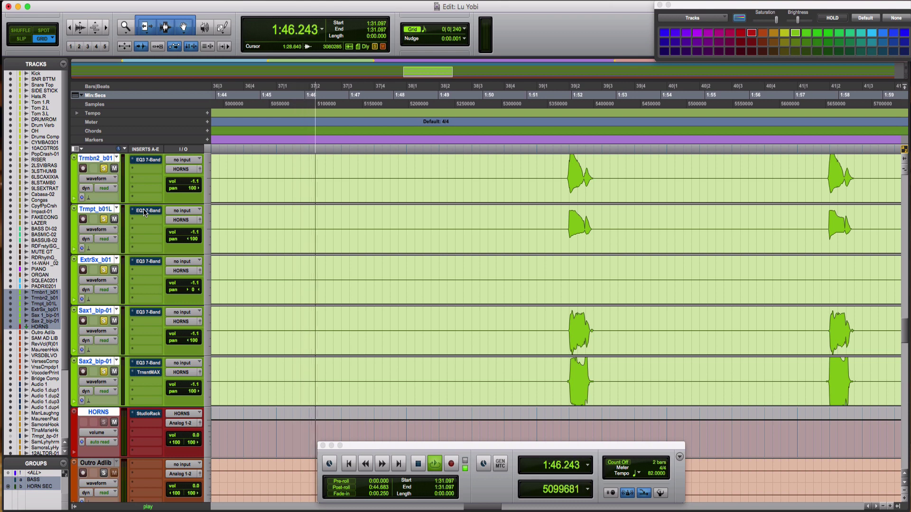
key("space")
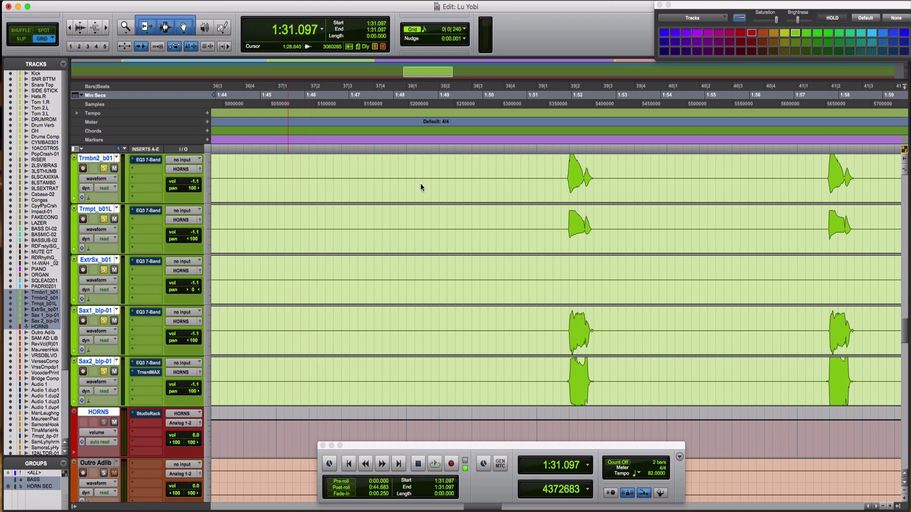
key("space")
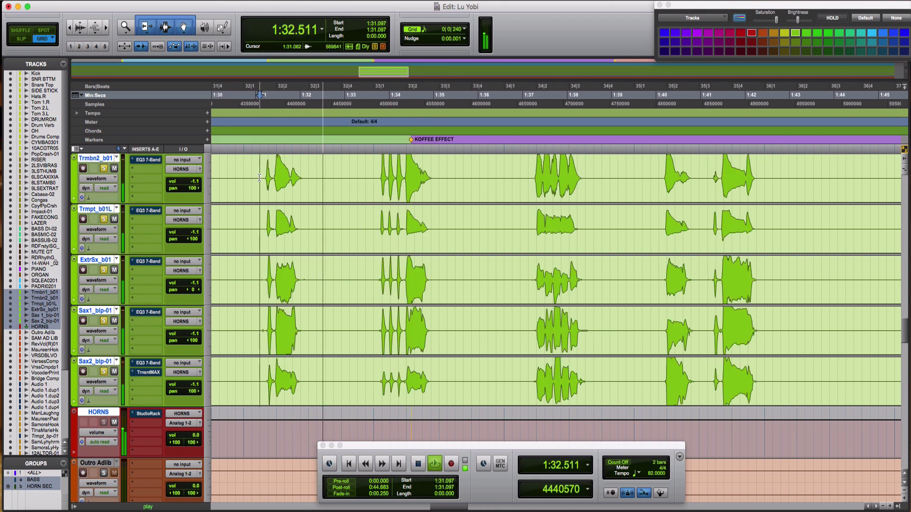
Step: Loop the horn phrases from 1:31.097 to 1:42.439 with the selected tracks soloed, and toggle their EQ3 7-Band inserts' bypass
left_click_drag(259, 177, 767, 220)
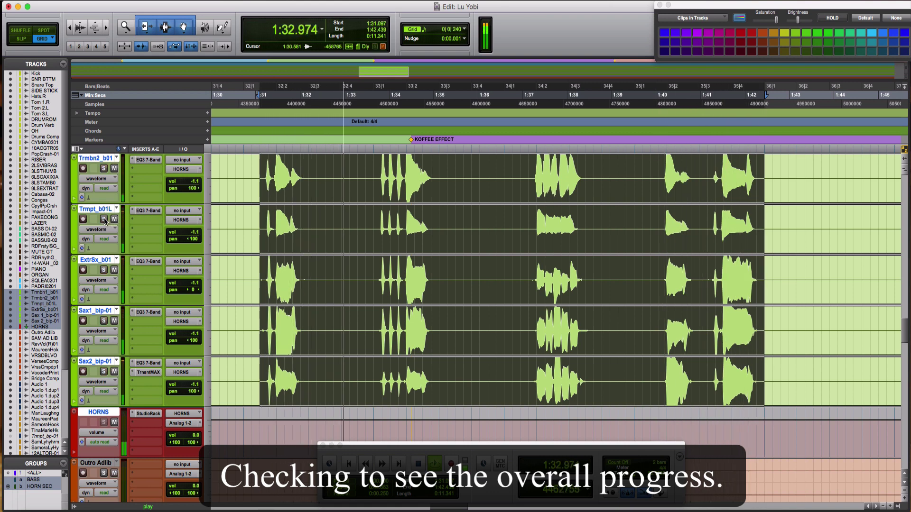
left_click(104, 220)
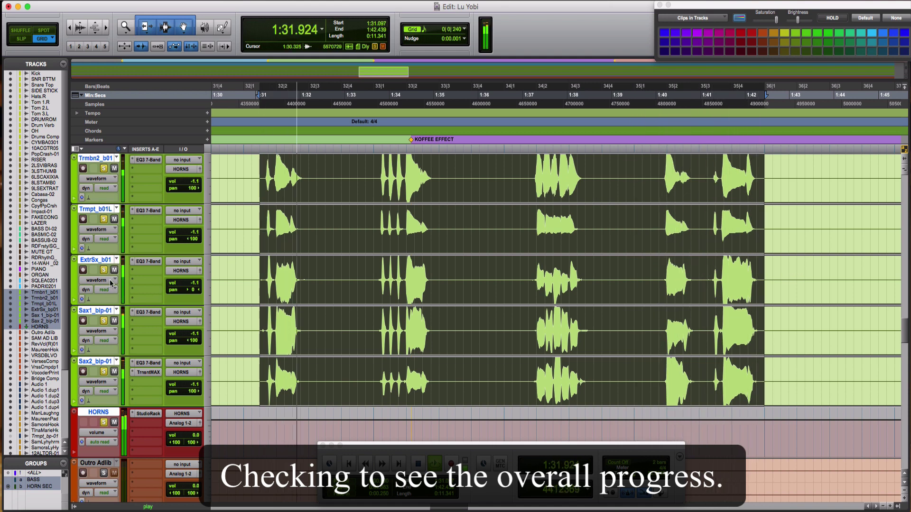
left_click(145, 260, "super")
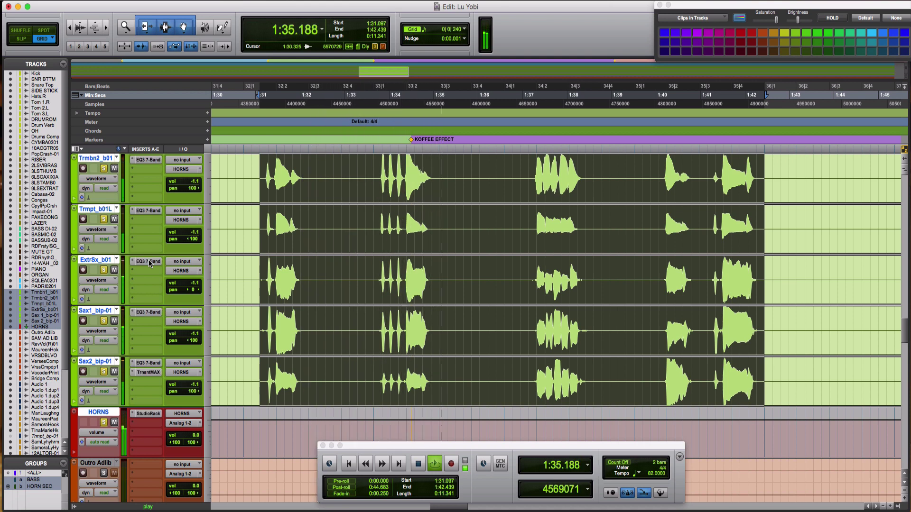
Step: Select the second horn phrase from 1:33.658 to 1:34.939 across the horn tracks and loop it
left_click(375, 277)
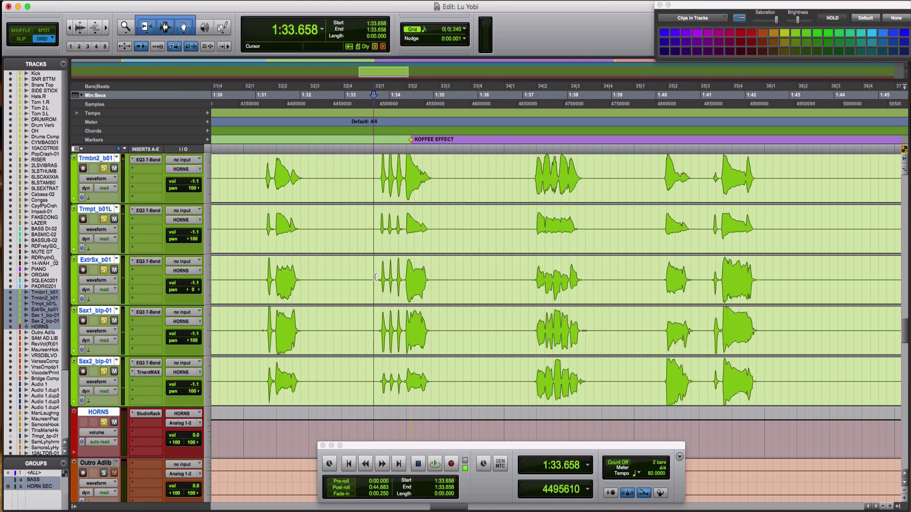
left_click_drag(375, 278, 431, 277)
key("space")
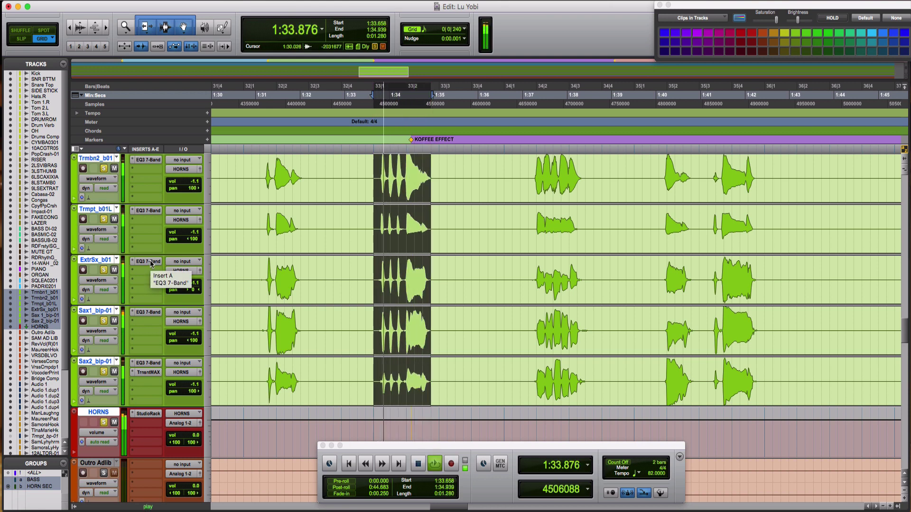
Step: Compare the looping phrase with all inserts on the selected tracks bypassed and active, and view F6-RTA in StudioRack
key("shift+a")
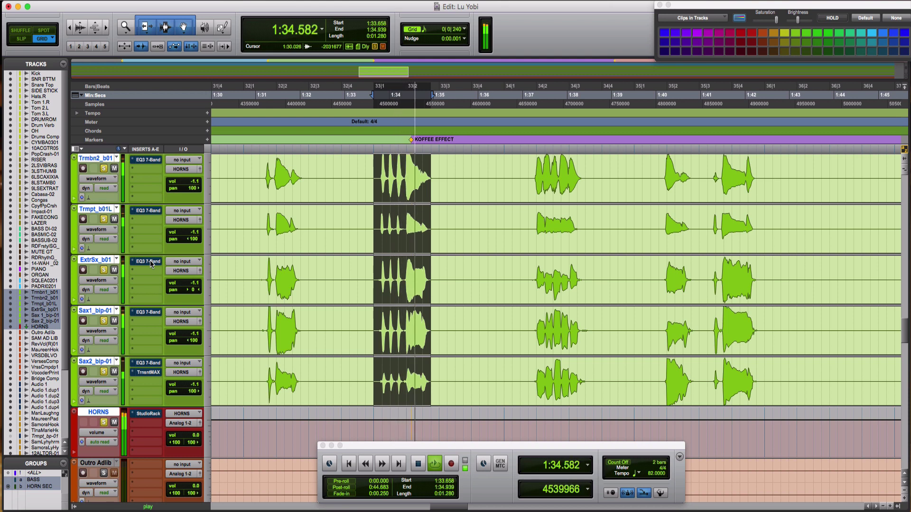
key("shift+a")
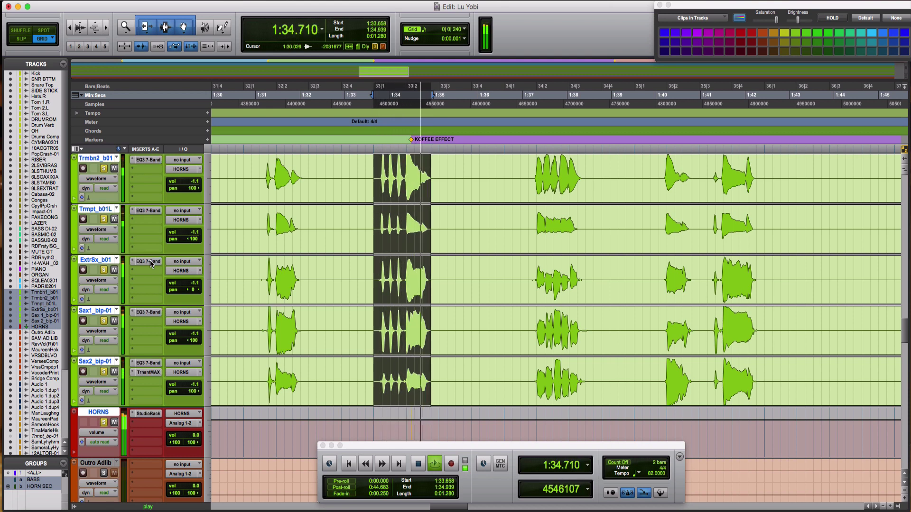
key("shift+a")
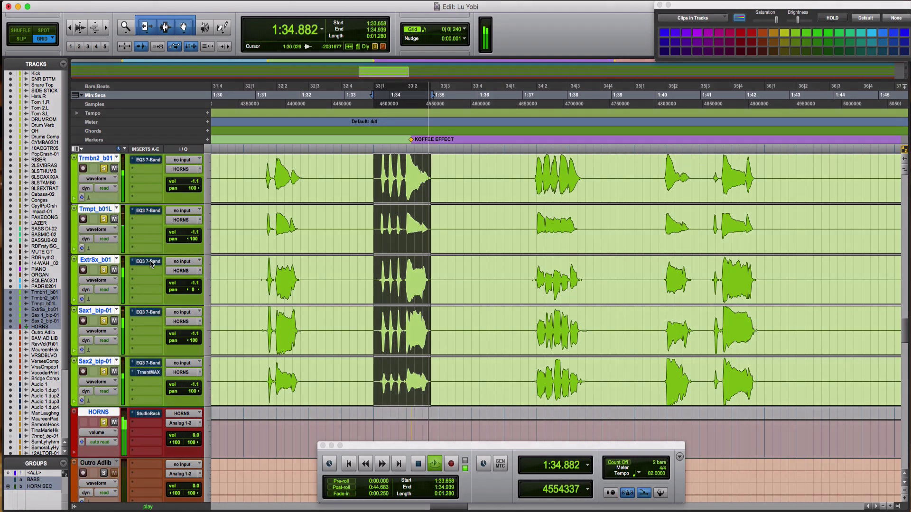
key("shift+a")
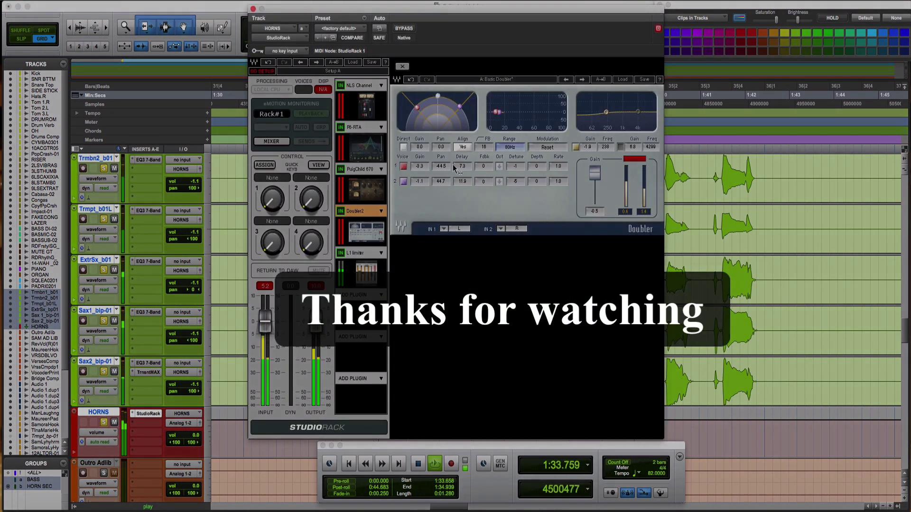
left_click(363, 152)
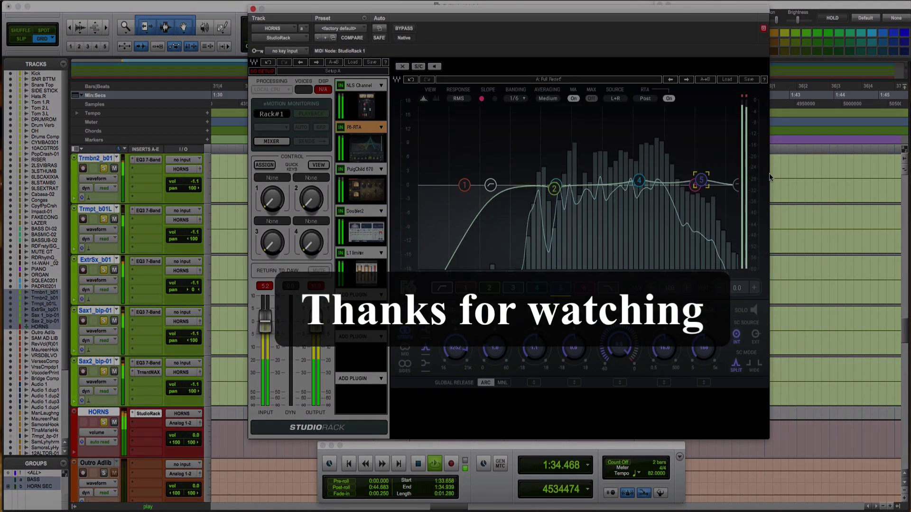